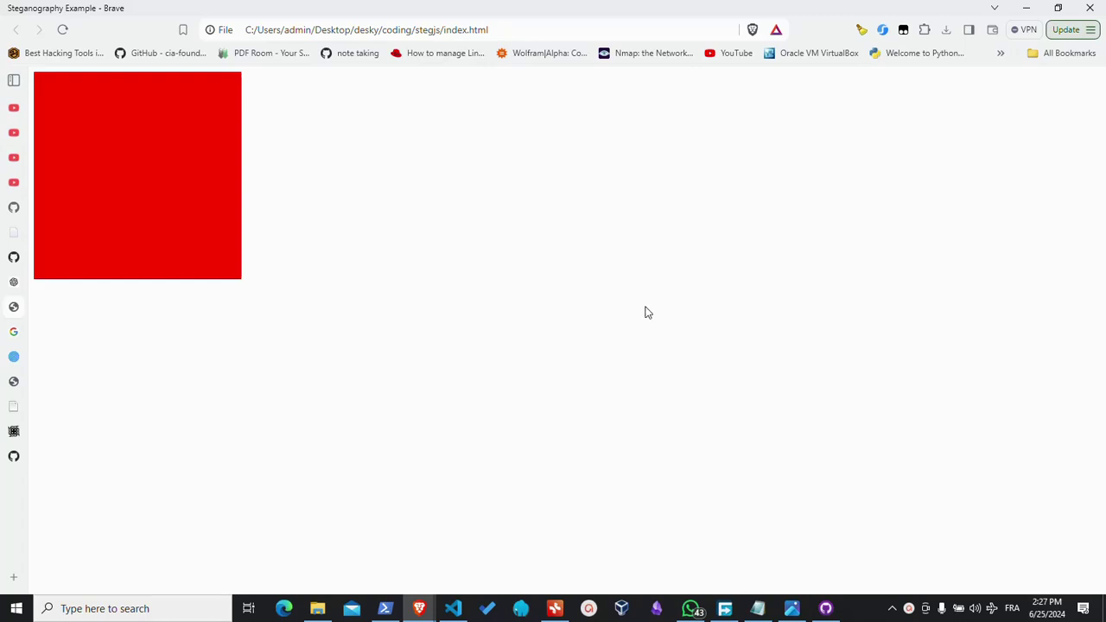
# Go to the stegjs-demo GitHub repository from Brave's sidebar.
pyautogui.click(909, 608)
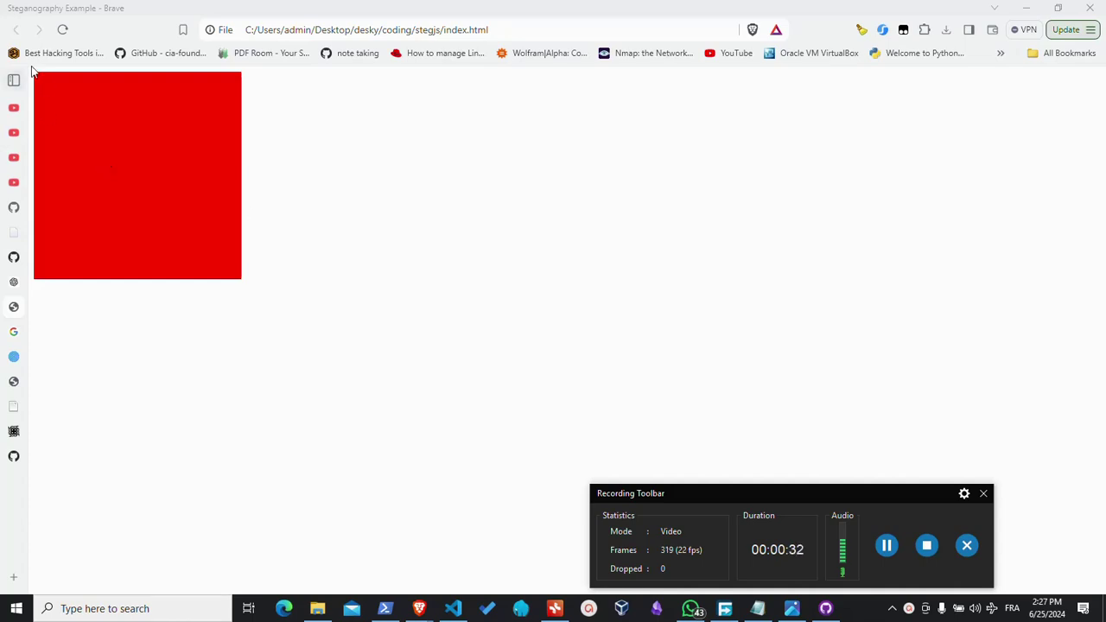
pyautogui.rightClick(355, 242)
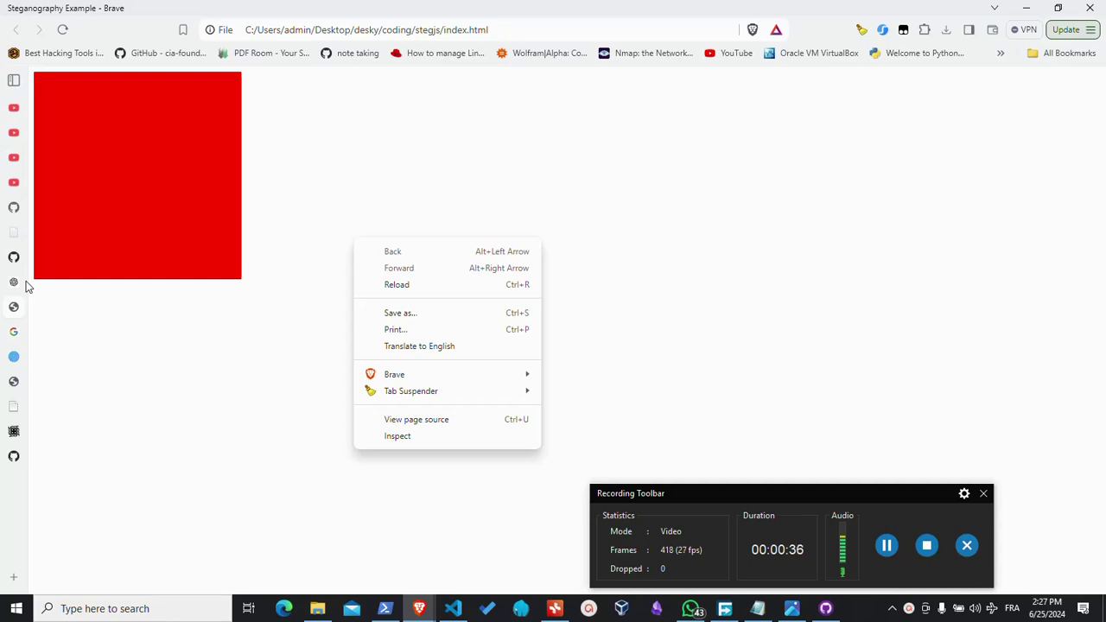
pyautogui.click(13, 458)
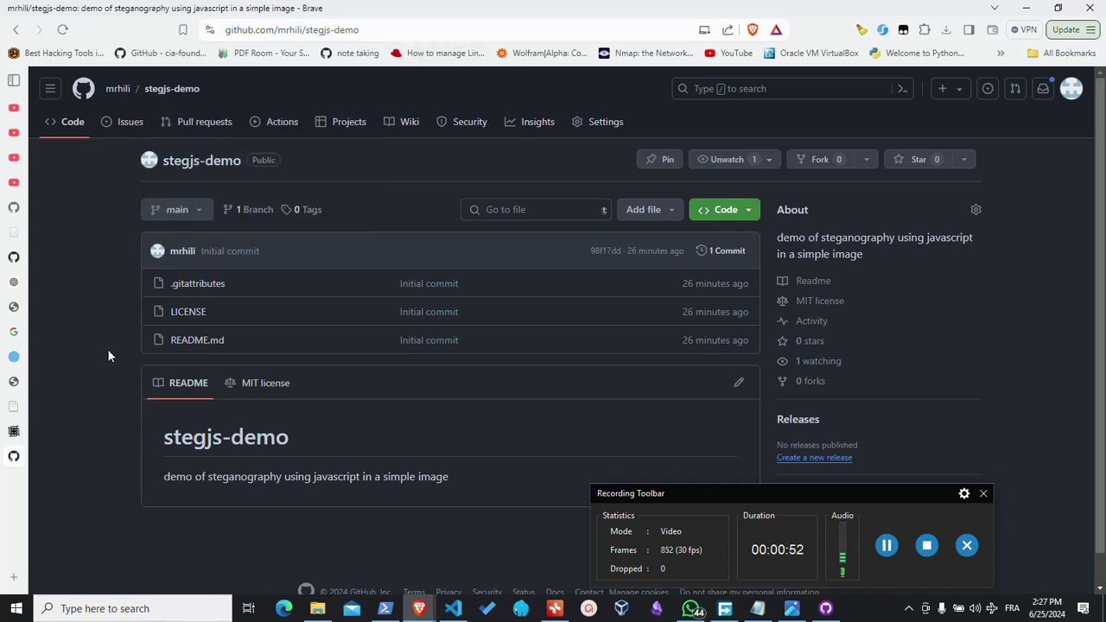
# Expand Brave's vertical tab strip to reach the Steganography Example tab.
pyautogui.moveTo(23, 235)
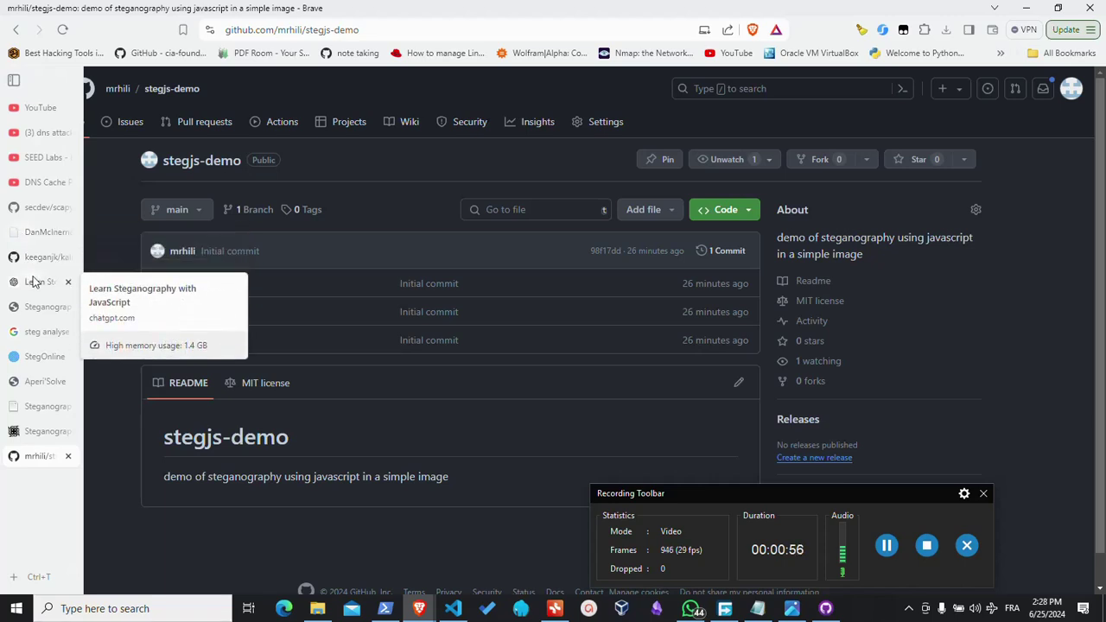
# Return to the local steganography demo and open the developer tools to see the console.
pyautogui.click(48, 313)
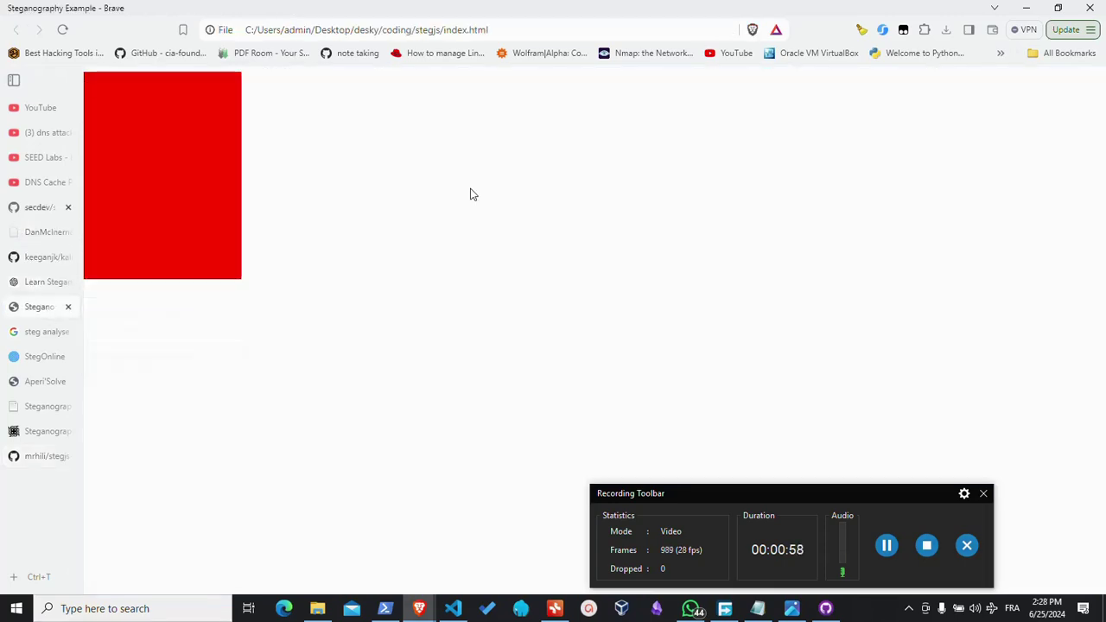
pyautogui.rightClick(377, 248)
pyautogui.click(457, 444)
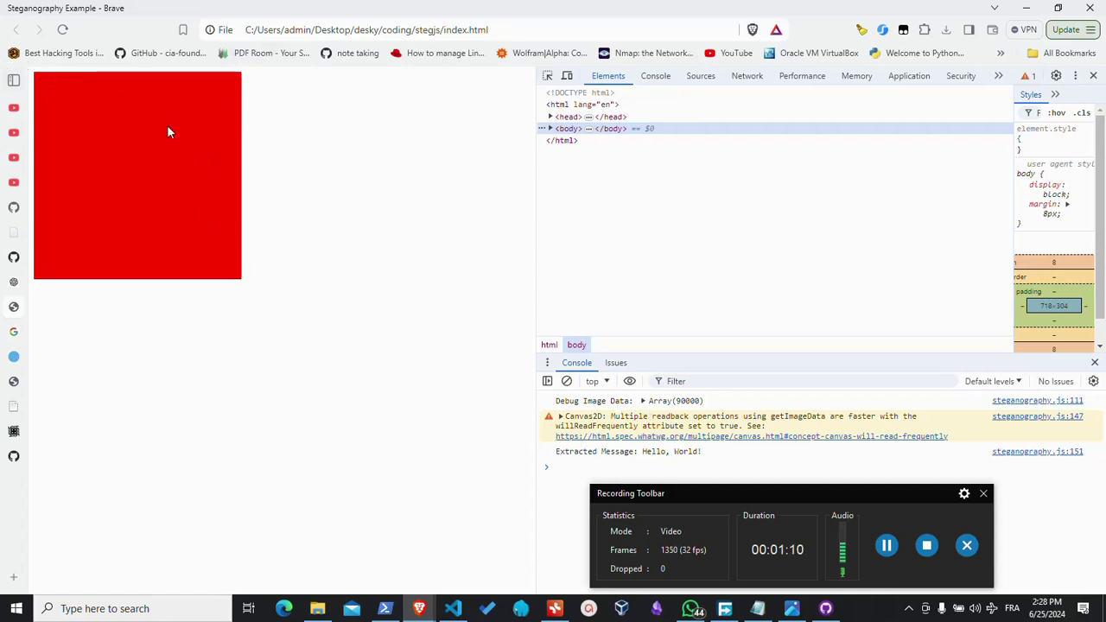
# Start saving the red canvas image, then cancel the Save As dialog.
pyautogui.rightClick(139, 185)
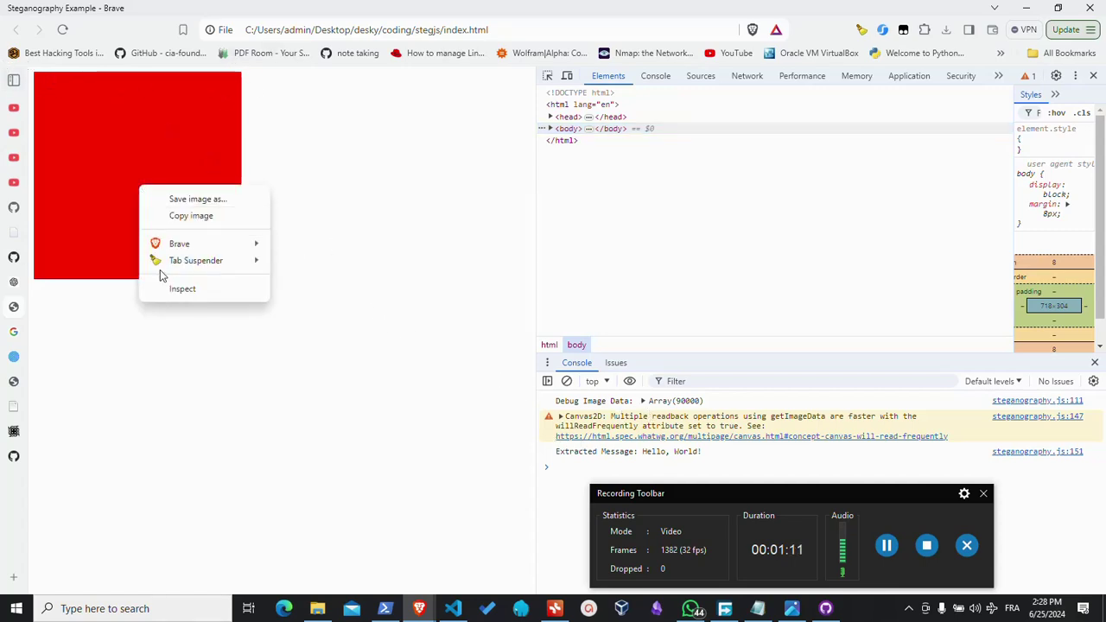
pyautogui.click(210, 201)
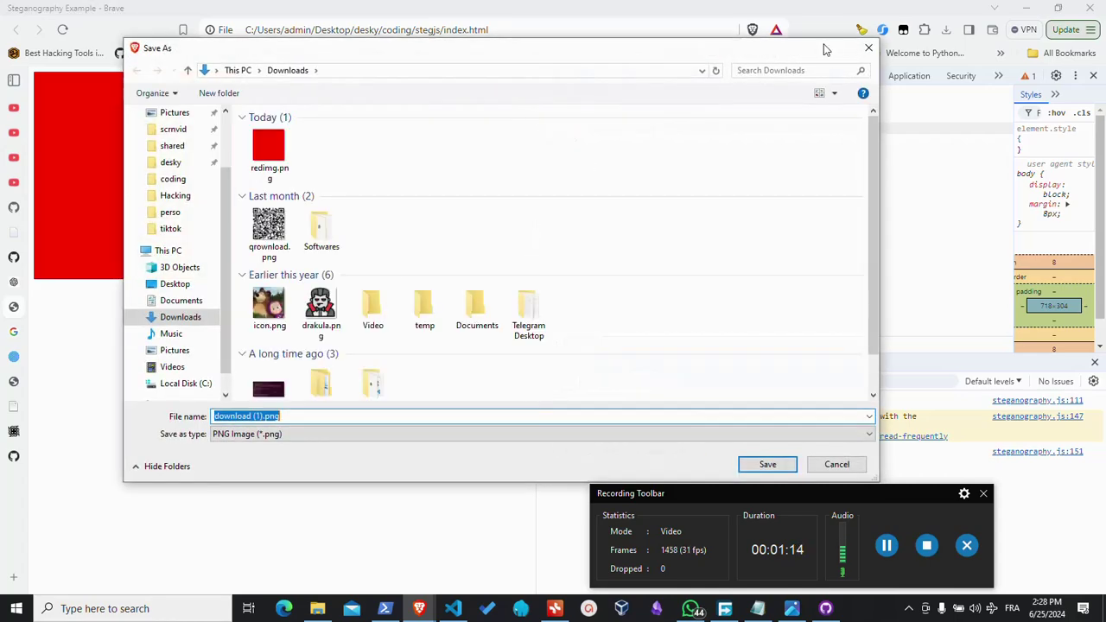
pyautogui.click(869, 48)
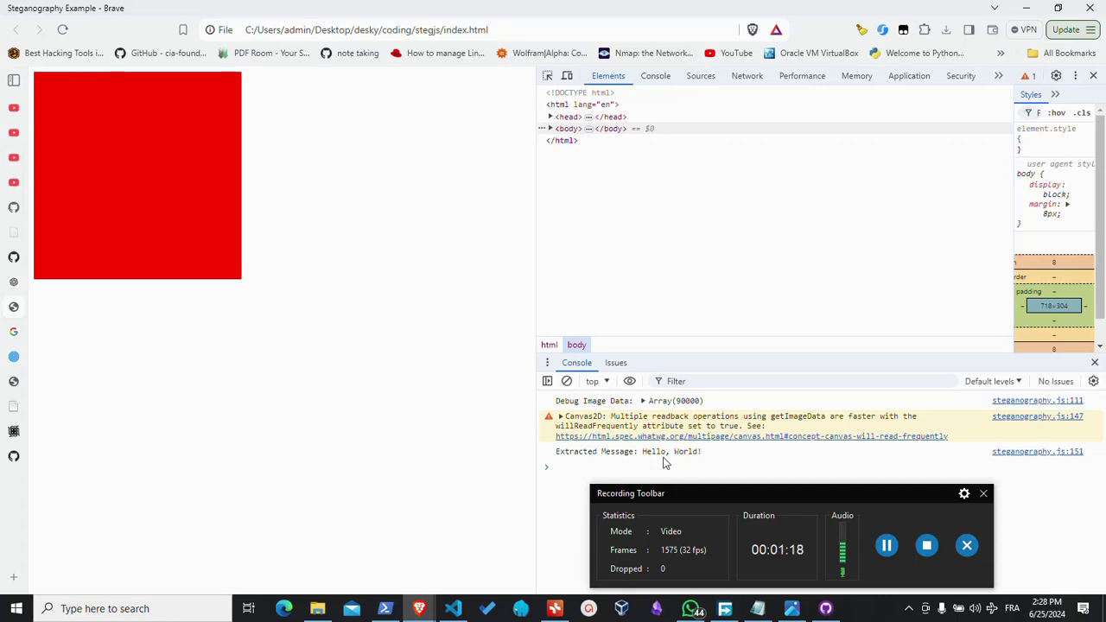
# Select charToBinary in steganography.js, then search Windows for 'dra' to find Paint.
pyautogui.click(453, 609)
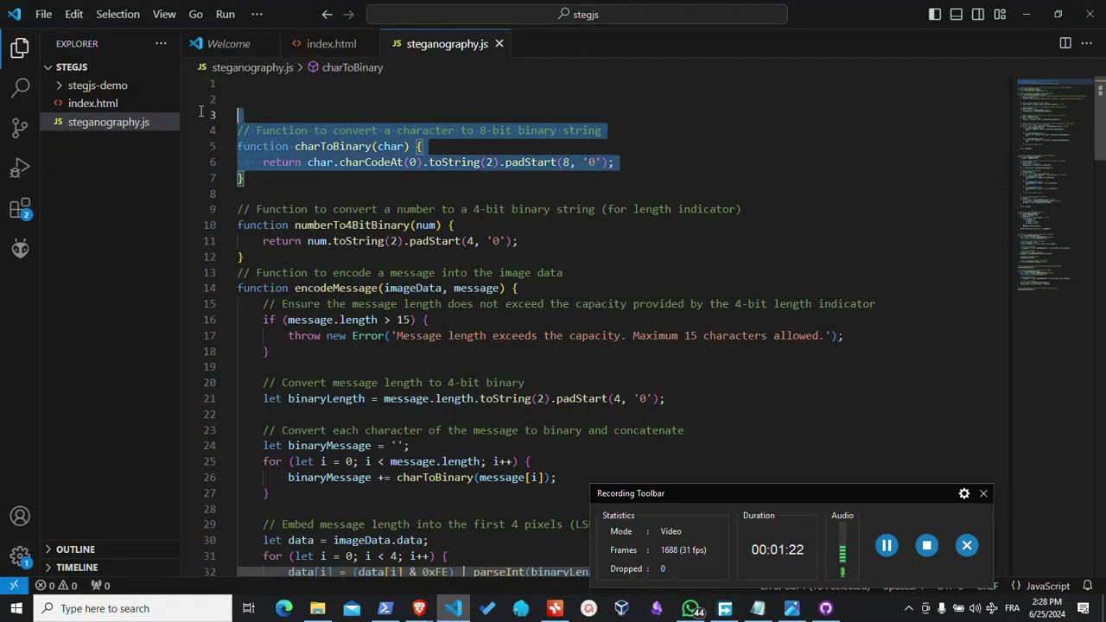
pyautogui.hotkey('shift', 'Up')
pyautogui.hotkey('shift', 'Up')
pyautogui.hotkey('shift', 'Up')
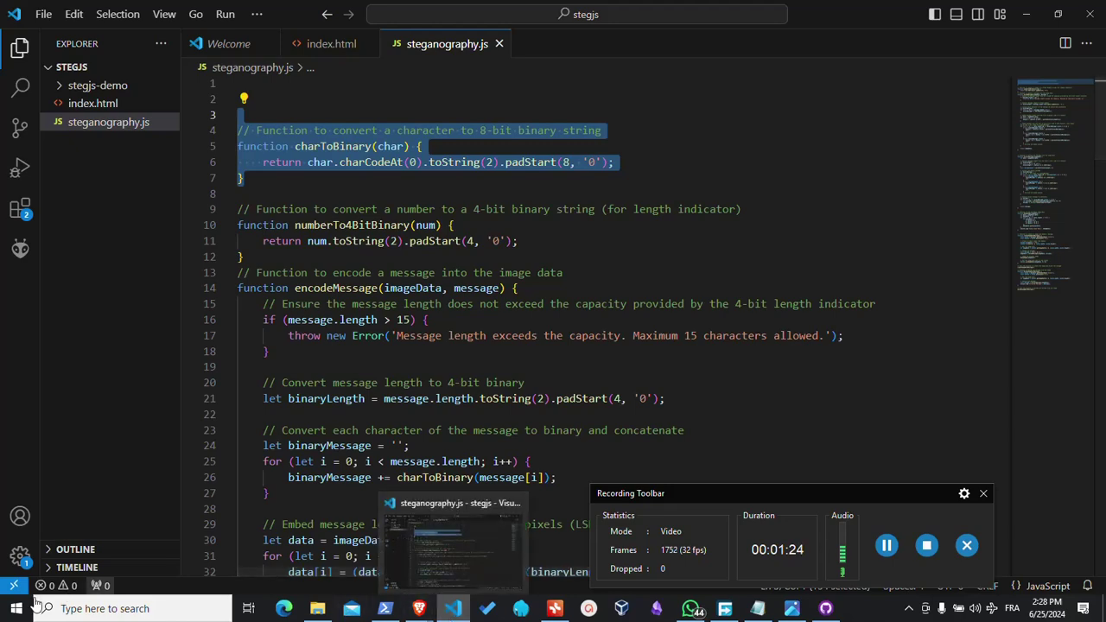
pyautogui.click(130, 609)
pyautogui.press('super')
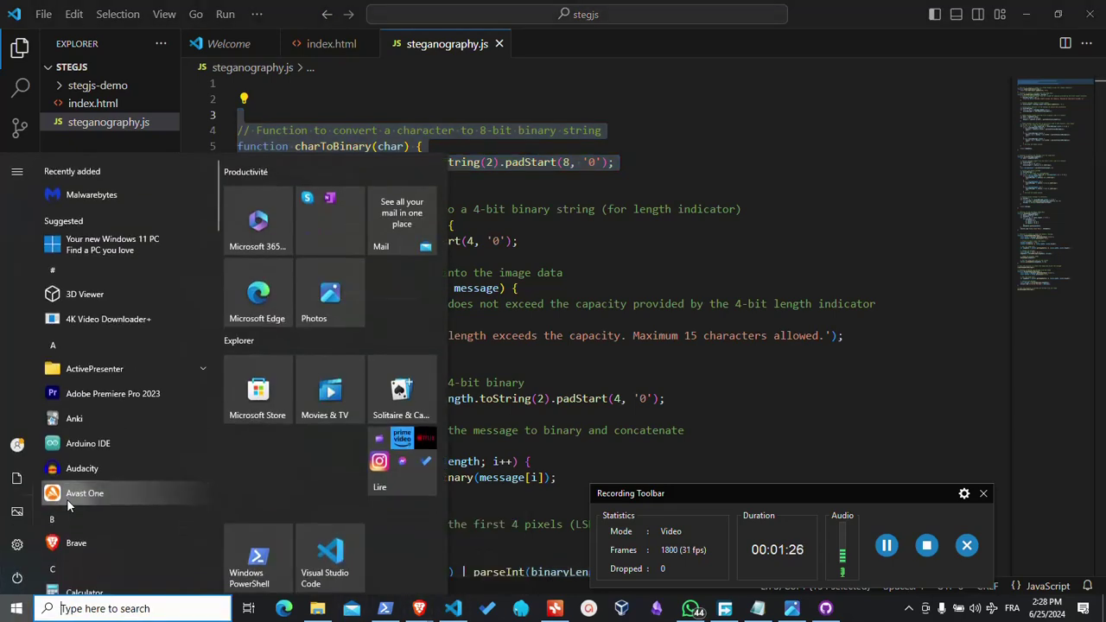
pyautogui.write('dra')
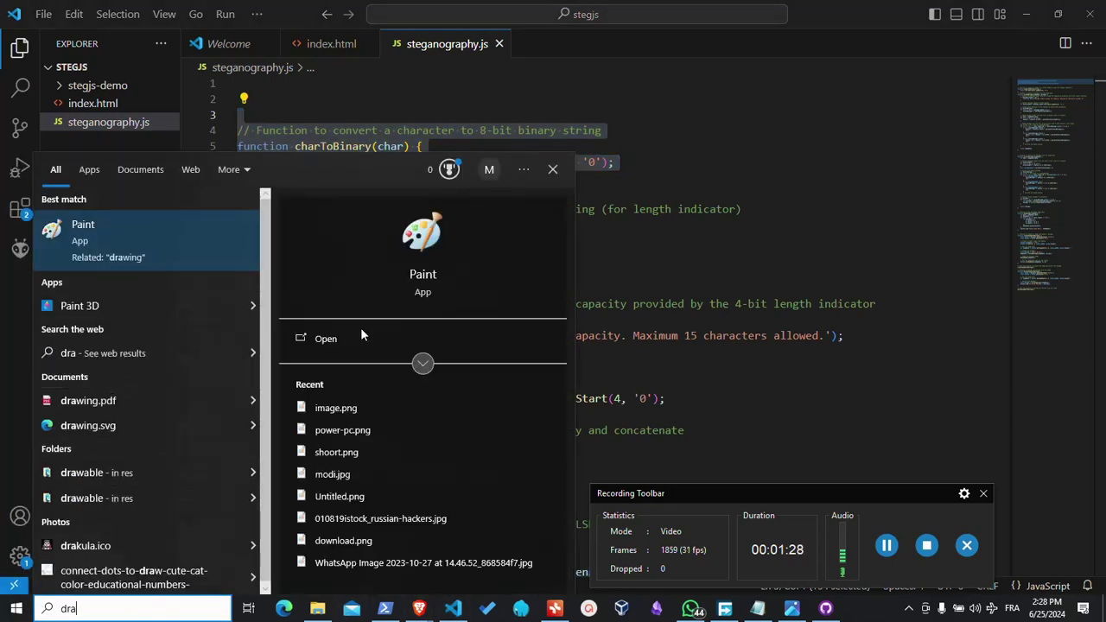
# In a new Paint canvas, draw a table grid and write RGBA in the top-left cell.
pyautogui.click(395, 337)
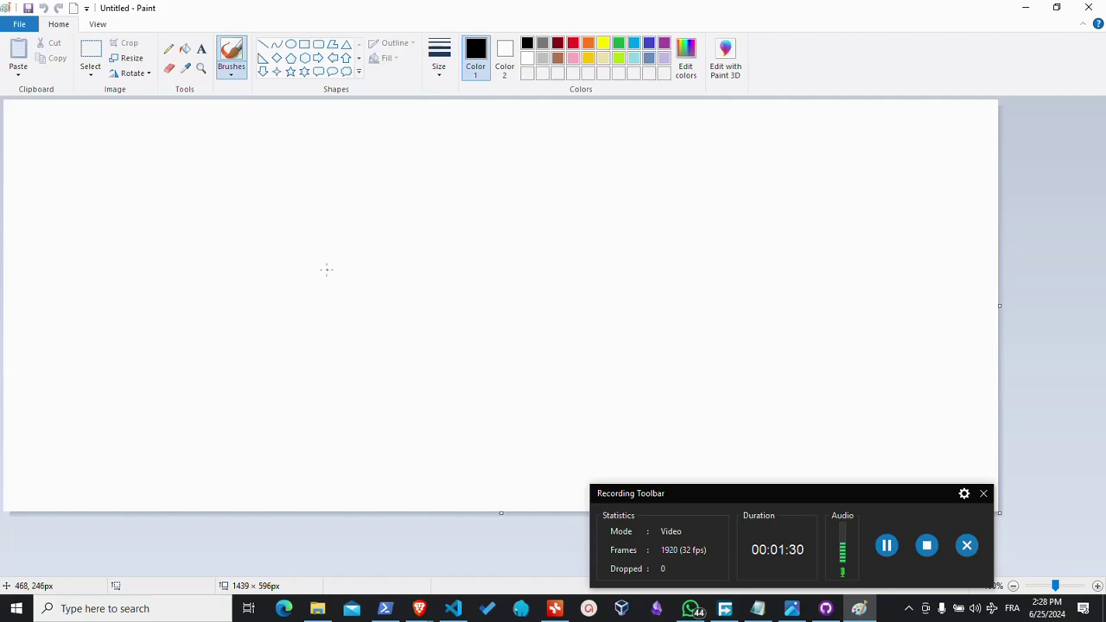
pyautogui.moveTo(281, 194); pyautogui.dragTo(290, 190)
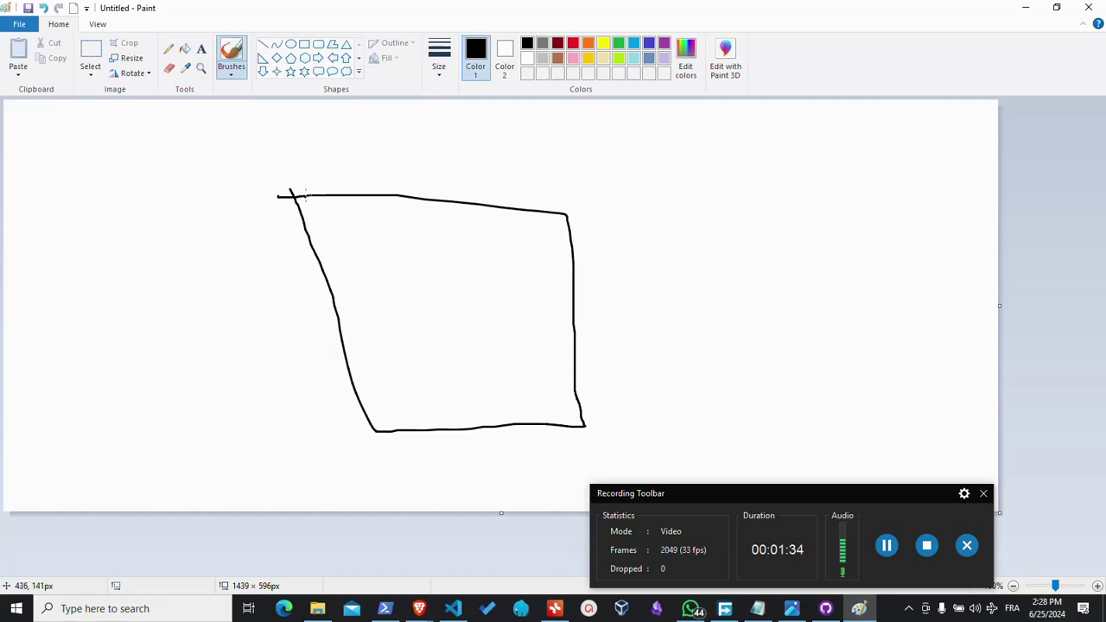
pyautogui.moveTo(418, 211); pyautogui.dragTo(462, 419)
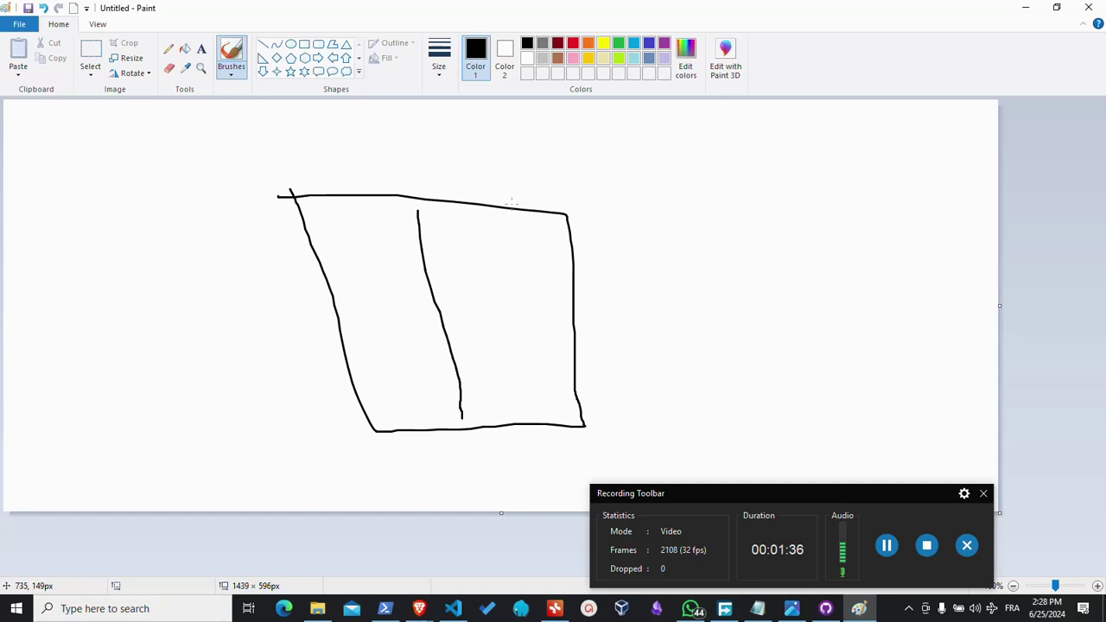
pyautogui.moveTo(502, 218); pyautogui.dragTo(536, 420)
pyautogui.moveTo(323, 274); pyautogui.dragTo(567, 273)
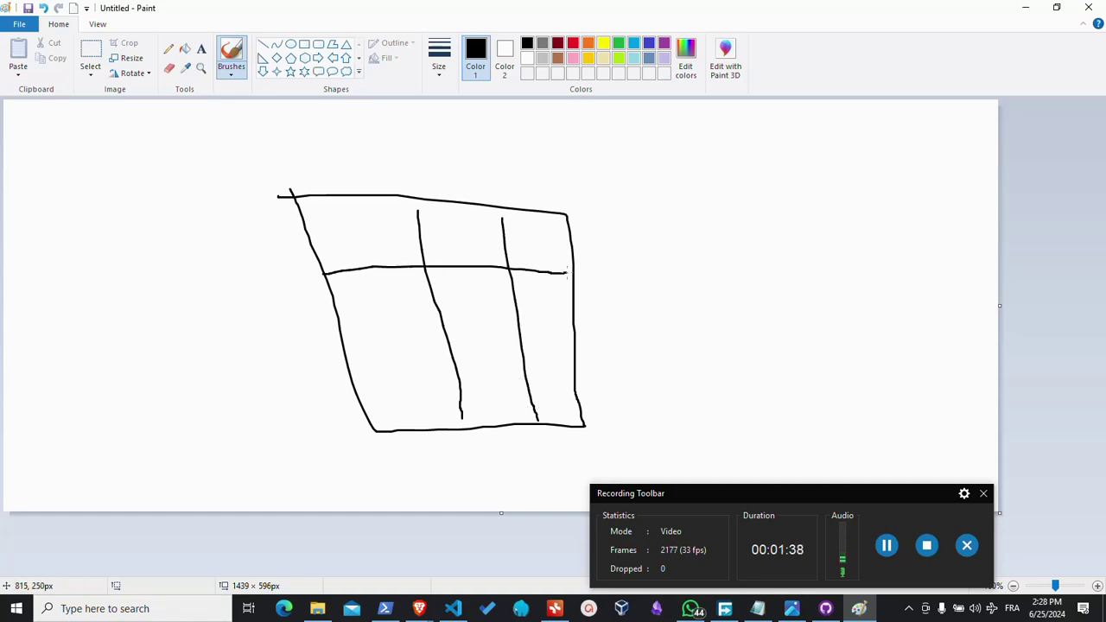
pyautogui.moveTo(350, 357); pyautogui.dragTo(657, 368)
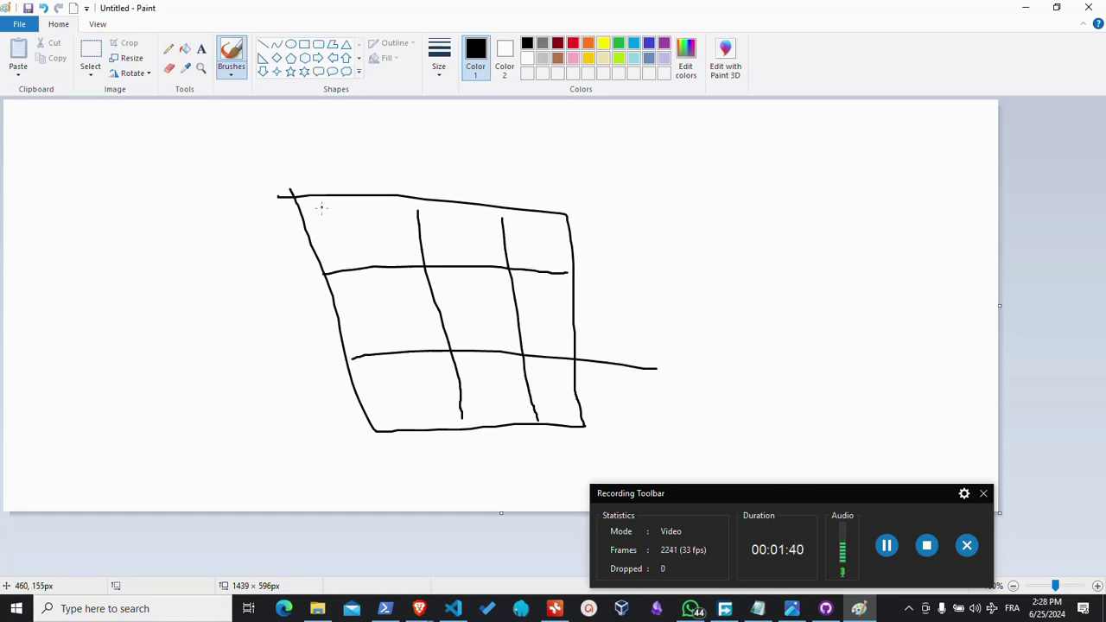
pyautogui.moveTo(326, 206); pyautogui.dragTo(328, 231)
pyautogui.moveTo(325, 210)
pyautogui.mouseDown()
pyautogui.moveTo(376, 245)
pyautogui.moveTo(396, 230)
pyautogui.mouseUp()
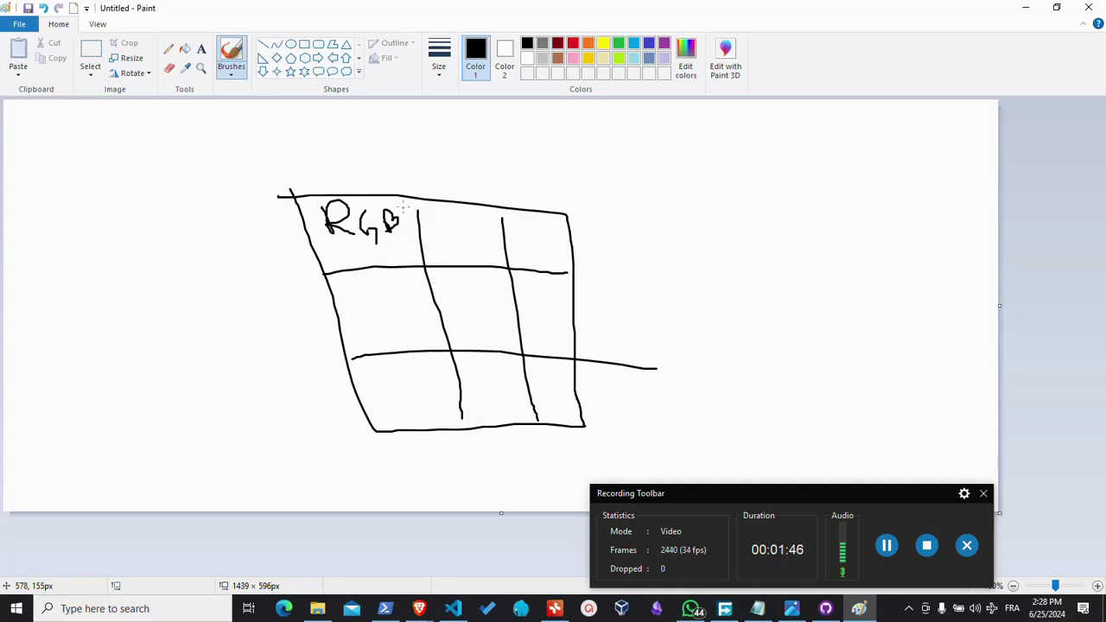
pyautogui.moveTo(401, 226)
pyautogui.mouseDown()
pyautogui.moveTo(396, 204)
pyautogui.moveTo(402, 218)
pyautogui.mouseUp()
# Hand-write Red above the grid, Green beside an arrow, and Blue on the left.
pyautogui.moveTo(273, 138)
pyautogui.mouseDown()
pyautogui.moveTo(283, 183)
pyautogui.moveTo(292, 138)
pyautogui.mouseUp()
pyautogui.moveTo(229, 137)
pyautogui.mouseDown()
pyautogui.moveTo(294, 170)
pyautogui.moveTo(369, 169)
pyautogui.moveTo(362, 115)
pyautogui.mouseUp()
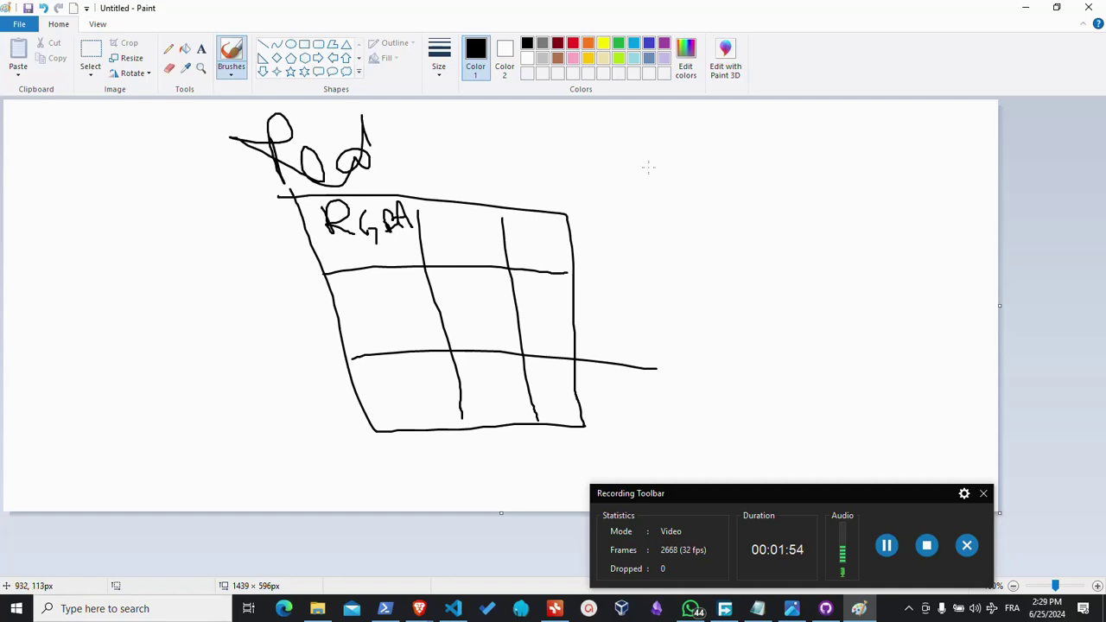
pyautogui.moveTo(646, 147)
pyautogui.mouseDown()
pyautogui.moveTo(635, 192)
pyautogui.moveTo(650, 226)
pyautogui.mouseUp()
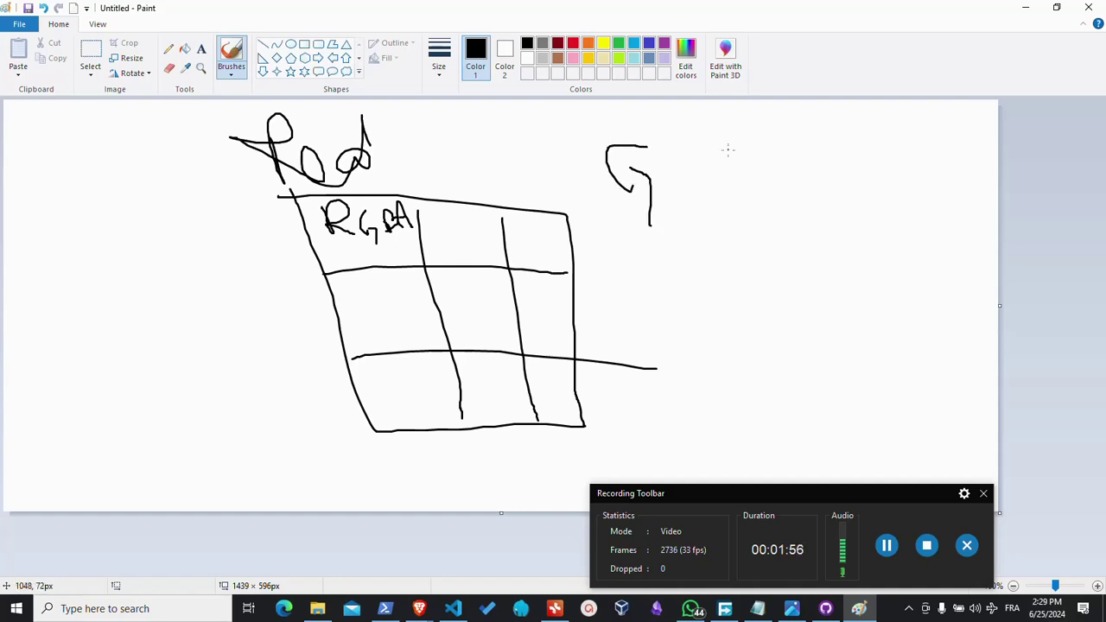
pyautogui.moveTo(728, 150)
pyautogui.mouseDown()
pyautogui.moveTo(730, 198)
pyautogui.moveTo(853, 178)
pyautogui.mouseUp()
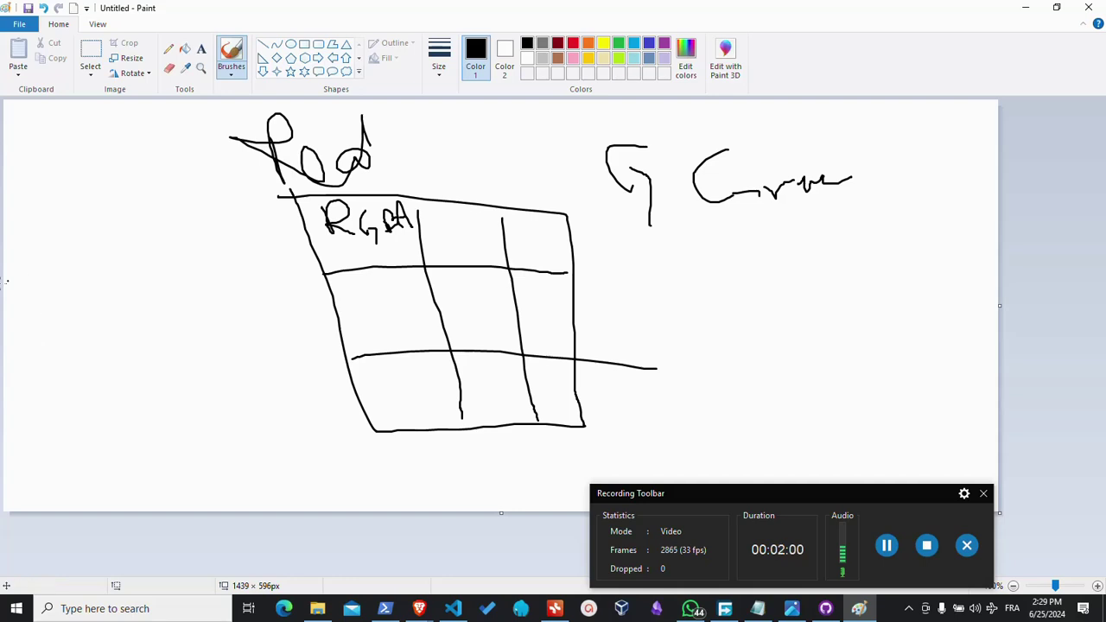
pyautogui.moveTo(78, 288)
pyautogui.mouseDown()
pyautogui.moveTo(78, 363)
pyautogui.moveTo(103, 374)
pyautogui.mouseUp()
pyautogui.moveTo(150, 297)
pyautogui.mouseDown()
pyautogui.moveTo(174, 350)
pyautogui.moveTo(200, 344)
pyautogui.mouseUp()
pyautogui.moveTo(222, 328); pyautogui.dragTo(221, 367)
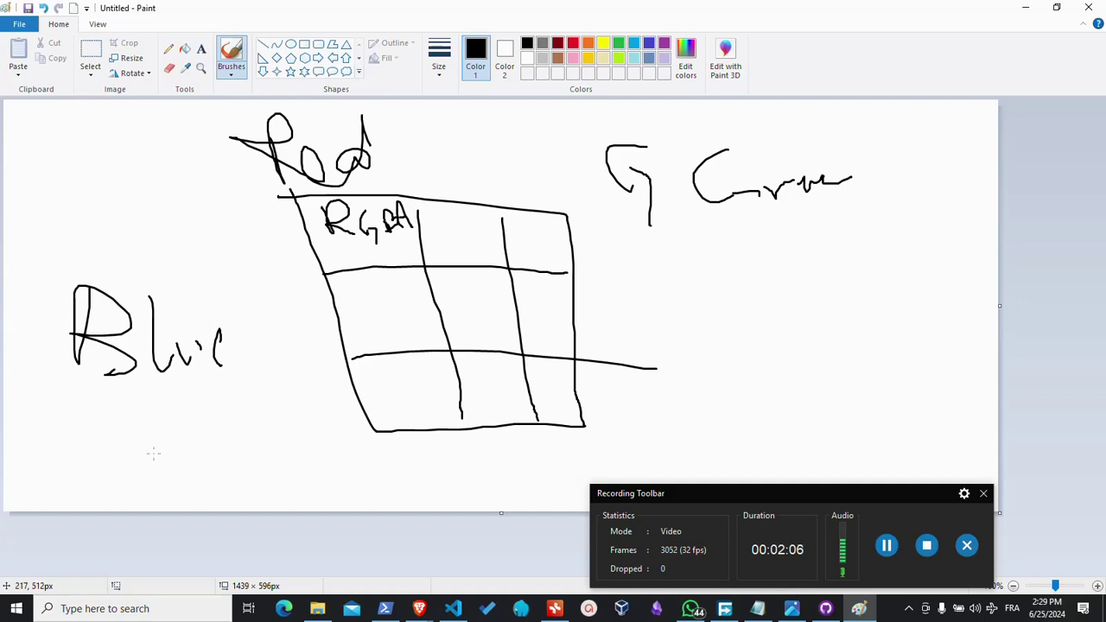
# Write A 255 below Blue and the note 0²=G at the bottom.
pyautogui.moveTo(167, 463)
pyautogui.mouseDown()
pyautogui.moveTo(223, 460)
pyautogui.moveTo(206, 441)
pyautogui.mouseUp()
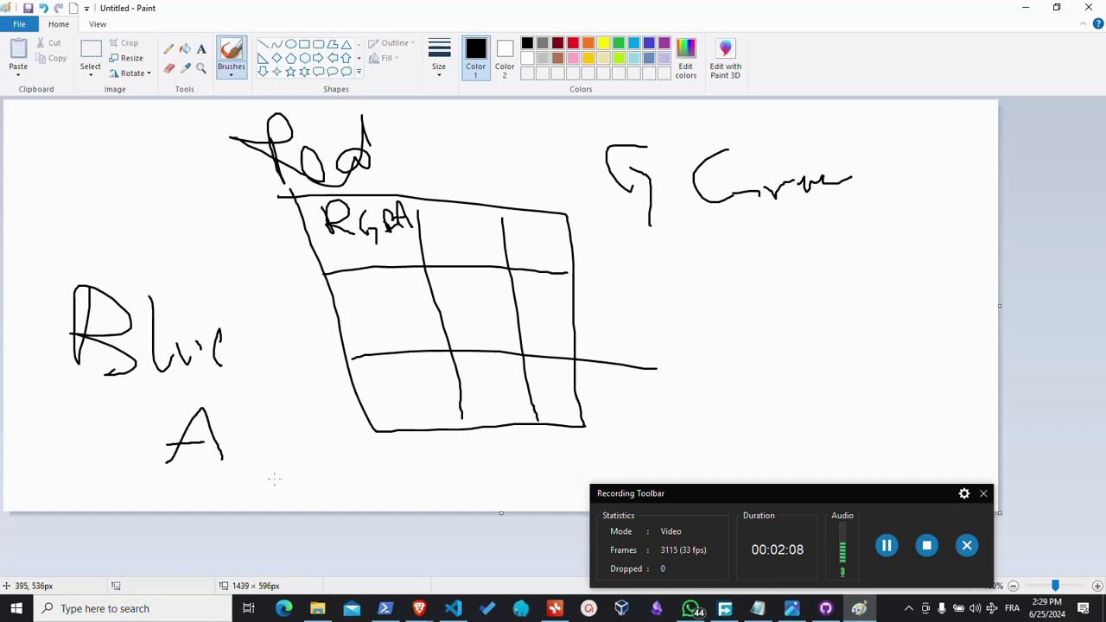
pyautogui.moveTo(275, 464); pyautogui.dragTo(278, 467)
pyautogui.moveTo(249, 386)
pyautogui.mouseDown()
pyautogui.moveTo(295, 424)
pyautogui.moveTo(327, 425)
pyautogui.moveTo(326, 438)
pyautogui.mouseUp()
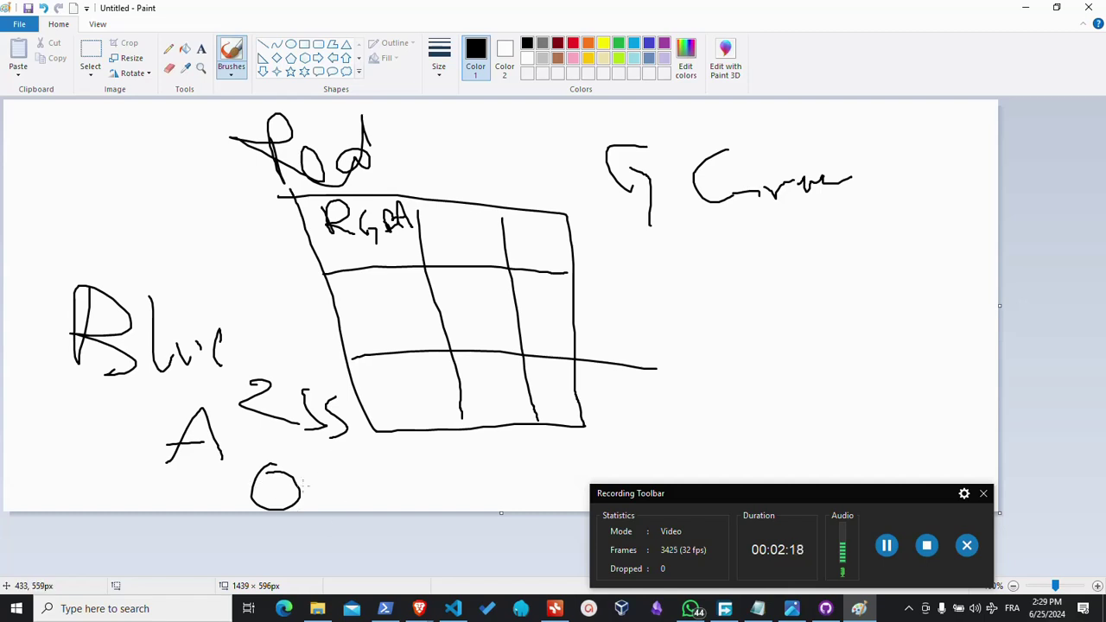
pyautogui.moveTo(294, 484); pyautogui.dragTo(286, 476)
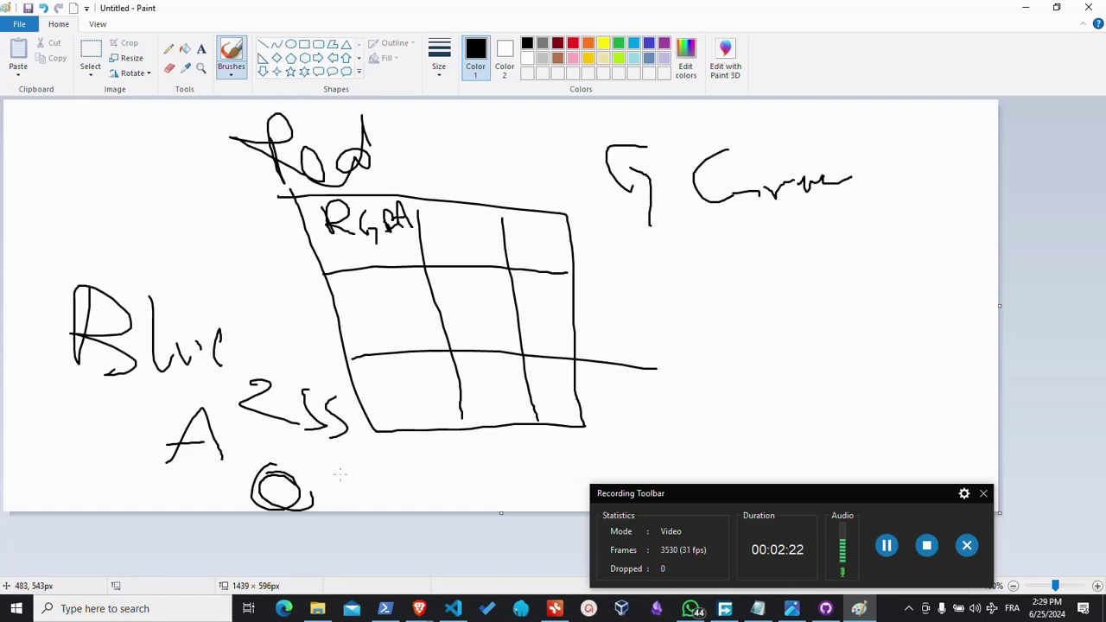
pyautogui.moveTo(406, 458); pyautogui.dragTo(381, 501)
pyautogui.moveTo(303, 456)
pyautogui.mouseDown()
pyautogui.moveTo(321, 478)
pyautogui.moveTo(355, 467)
pyautogui.moveTo(362, 481)
pyautogui.mouseUp()
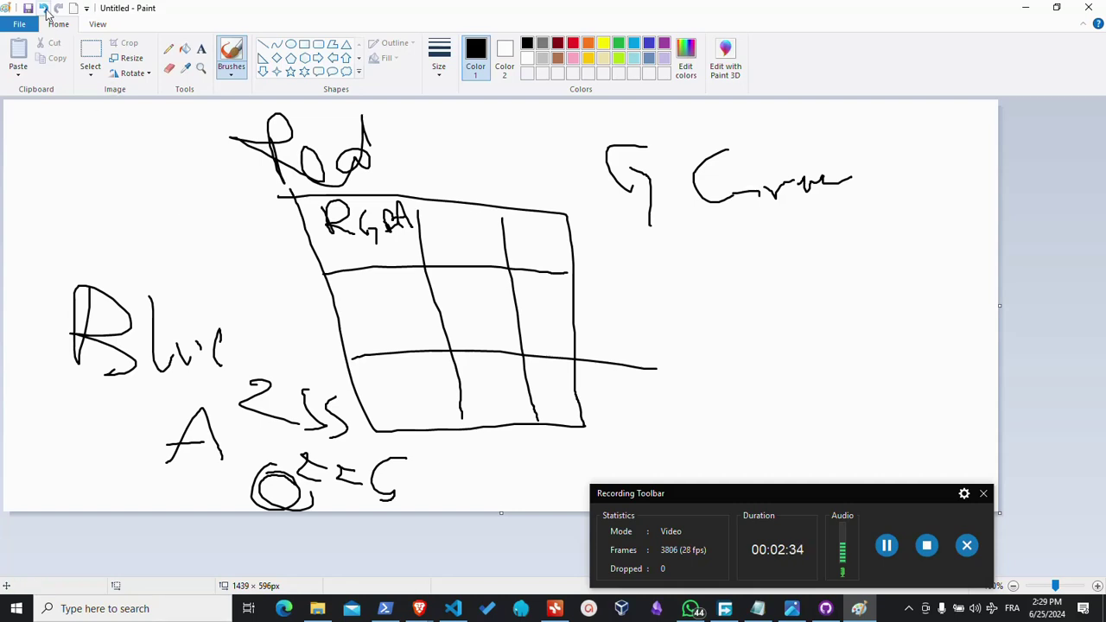
# Undo the bottom notes and the Red, Green and Blue labels.
pyautogui.click(43, 8)
pyautogui.click(43, 8)
pyautogui.click(43, 8)
pyautogui.click(44, 7)
pyautogui.click(44, 8)
pyautogui.click(43, 8)
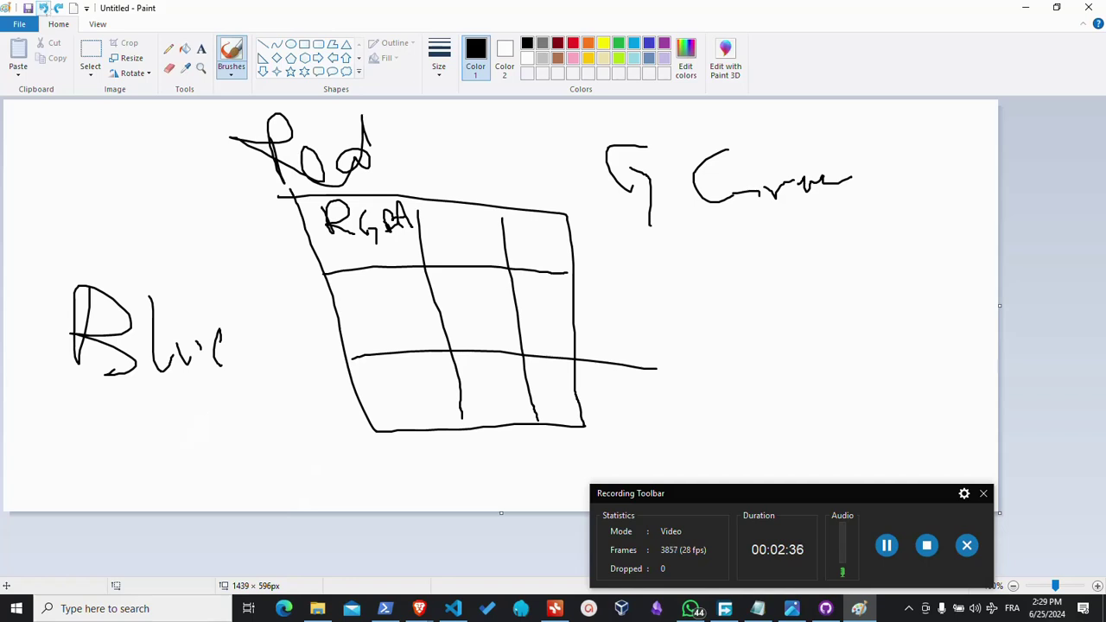
pyautogui.click(44, 8)
pyautogui.click(43, 8)
pyautogui.click(43, 7)
pyautogui.click(43, 8)
pyautogui.click(45, 8)
pyautogui.click(46, 10)
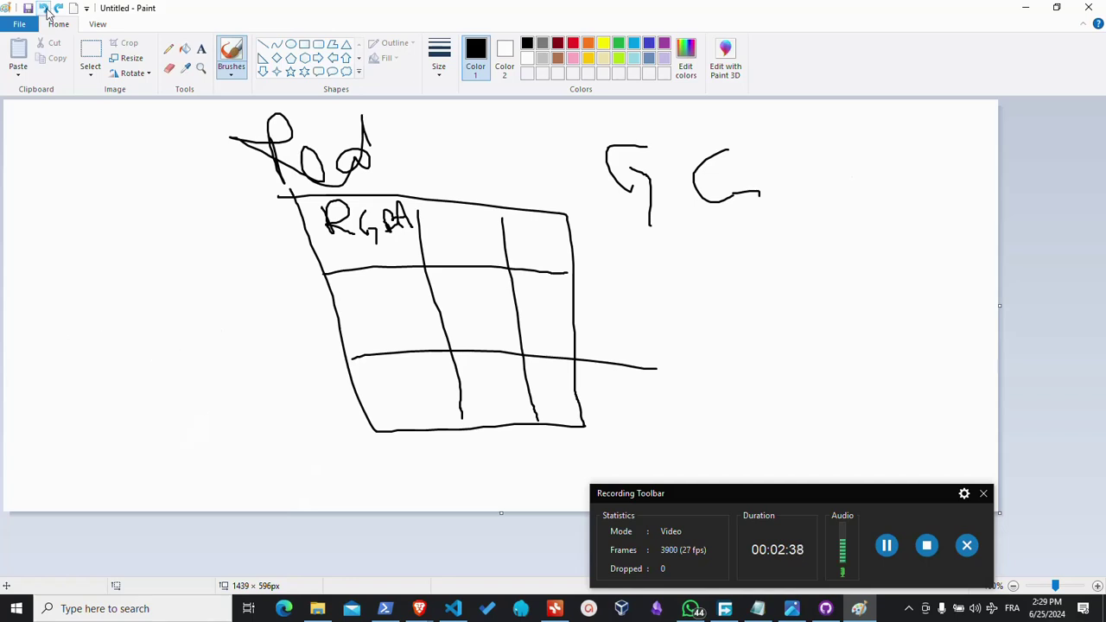
pyautogui.click(46, 11)
pyautogui.click(46, 10)
pyautogui.click(47, 10)
pyautogui.click(47, 10)
pyautogui.click(46, 10)
pyautogui.click(46, 10)
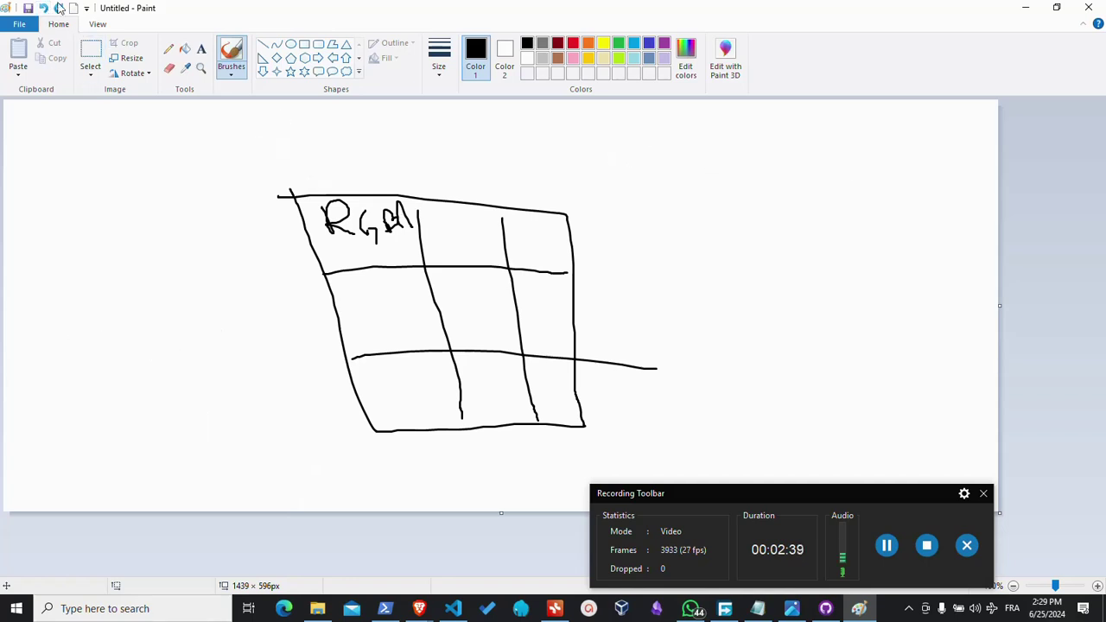
# Write 1 and 255 left of the grid, 2<< above it, plus a d, an oval and a box.
pyautogui.moveTo(40, 232); pyautogui.dragTo(37, 255)
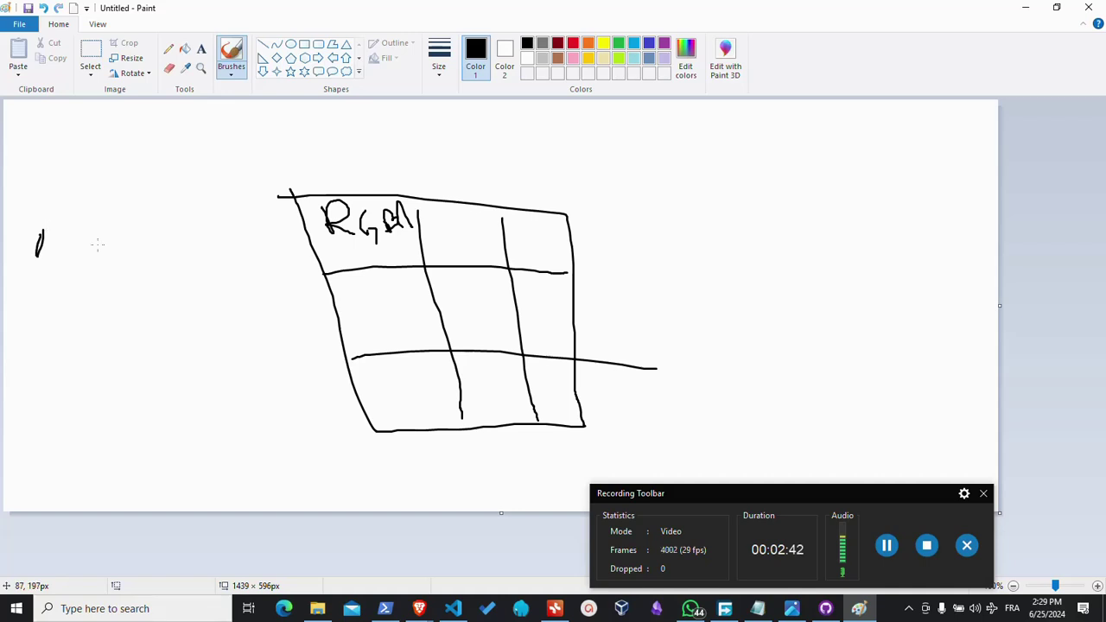
pyautogui.moveTo(117, 217); pyautogui.dragTo(187, 272)
pyautogui.moveTo(207, 226); pyautogui.dragTo(201, 265)
pyautogui.moveTo(247, 234); pyautogui.dragTo(235, 280)
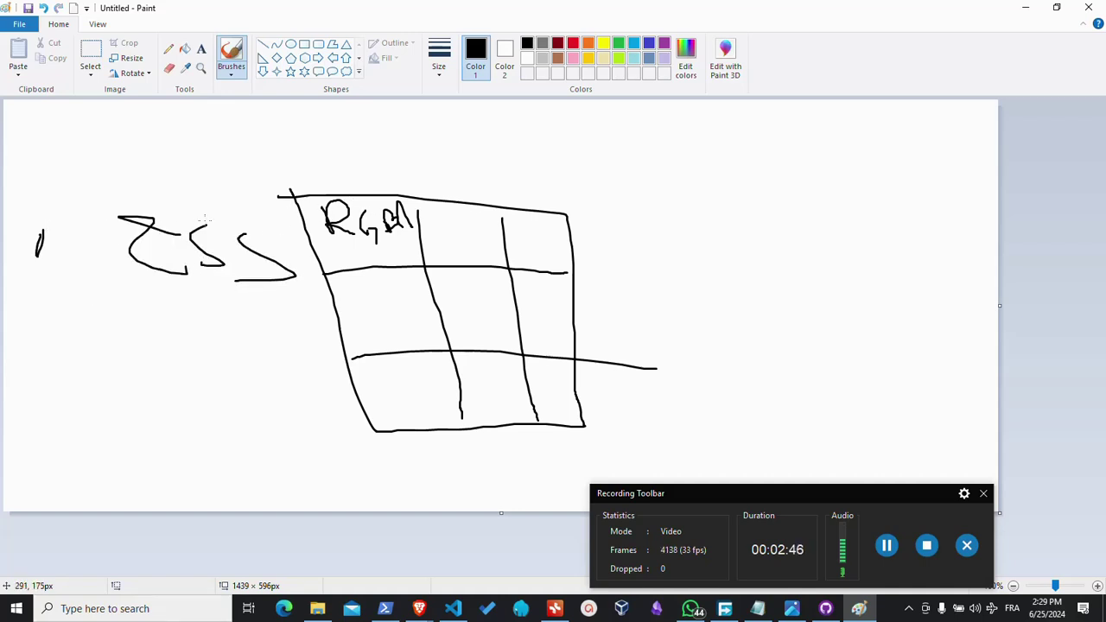
pyautogui.moveTo(342, 137); pyautogui.dragTo(437, 157)
pyautogui.moveTo(546, 149); pyautogui.dragTo(558, 115)
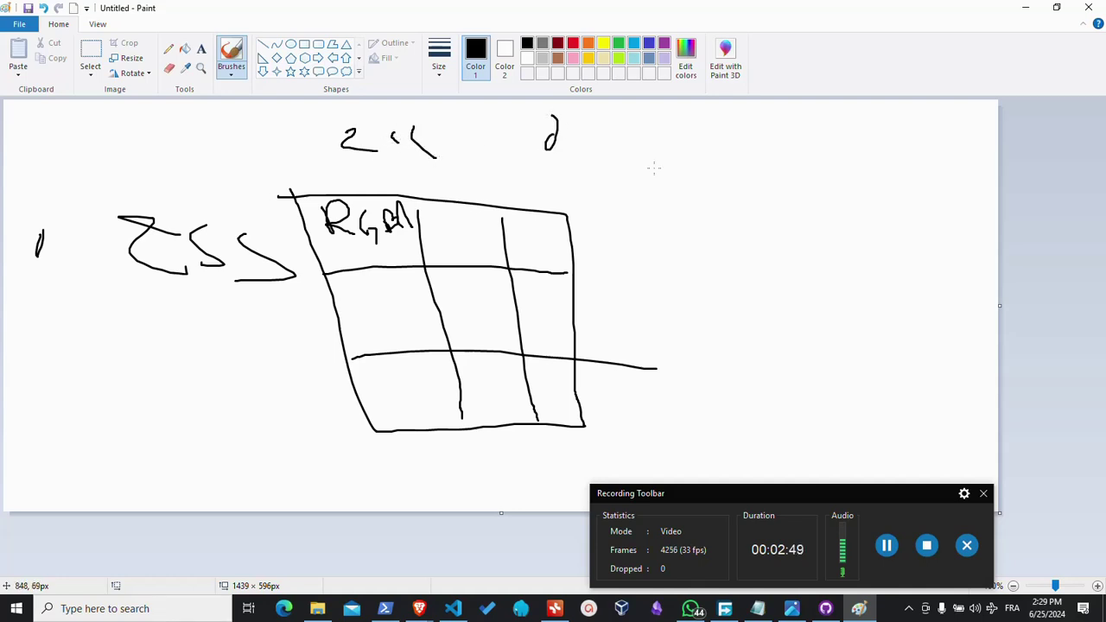
pyautogui.moveTo(689, 132)
pyautogui.mouseDown()
pyautogui.moveTo(740, 139)
pyautogui.moveTo(681, 115)
pyautogui.mouseUp()
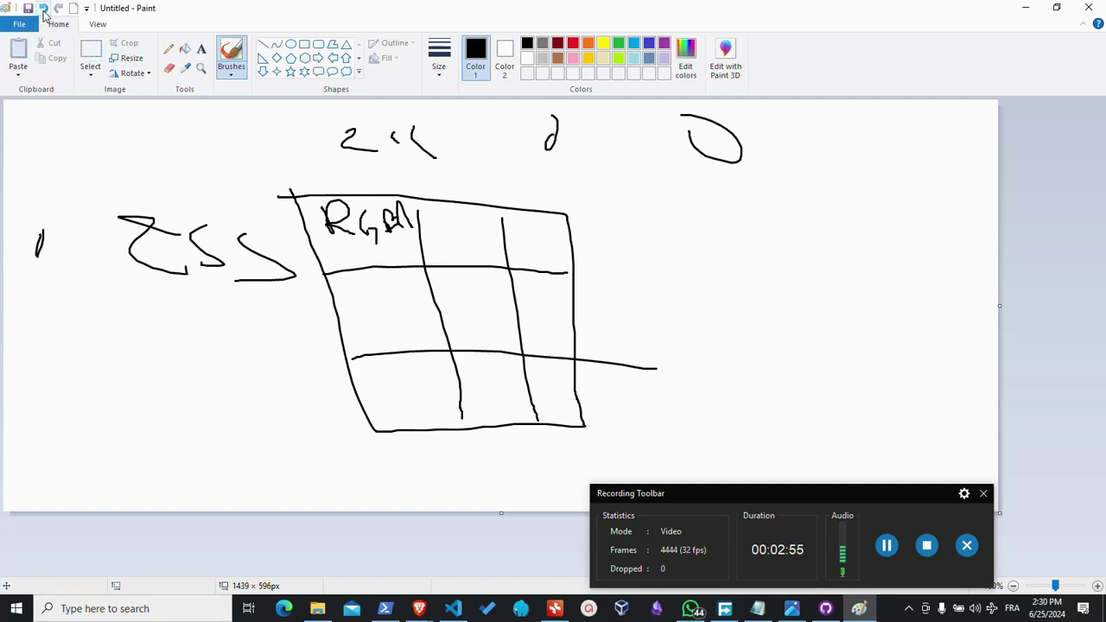
pyautogui.moveTo(421, 108); pyautogui.dragTo(436, 113)
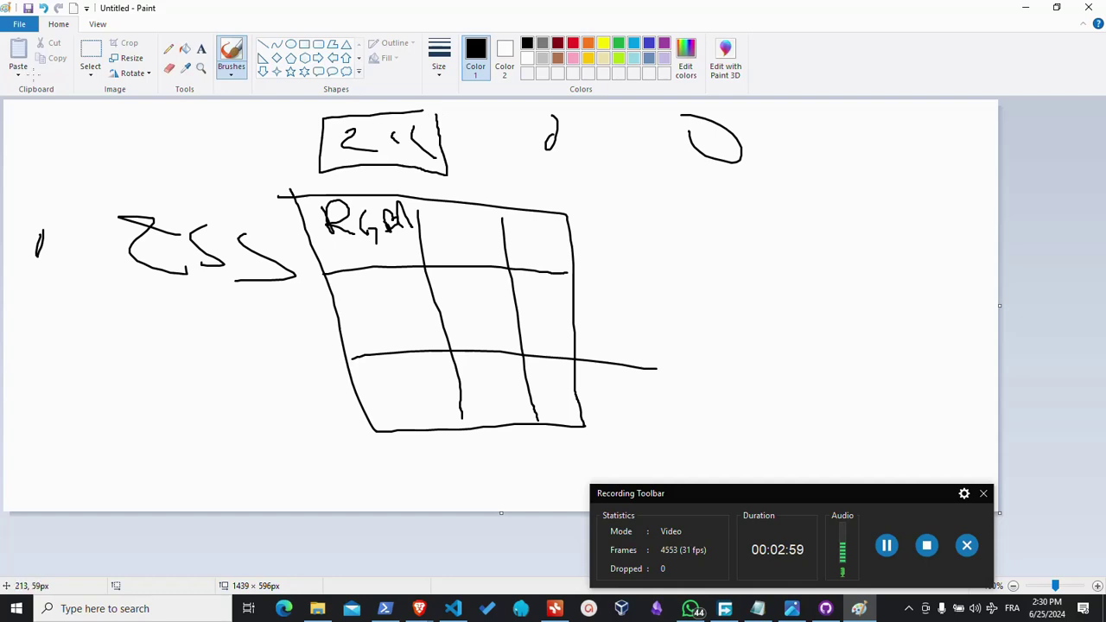
# Undo the new notes, the RGBA letters, the grid lines and the table outline.
pyautogui.click(44, 8)
pyautogui.click(44, 8)
pyautogui.click(44, 7)
pyautogui.click(44, 7)
pyautogui.click(44, 8)
pyautogui.click(44, 8)
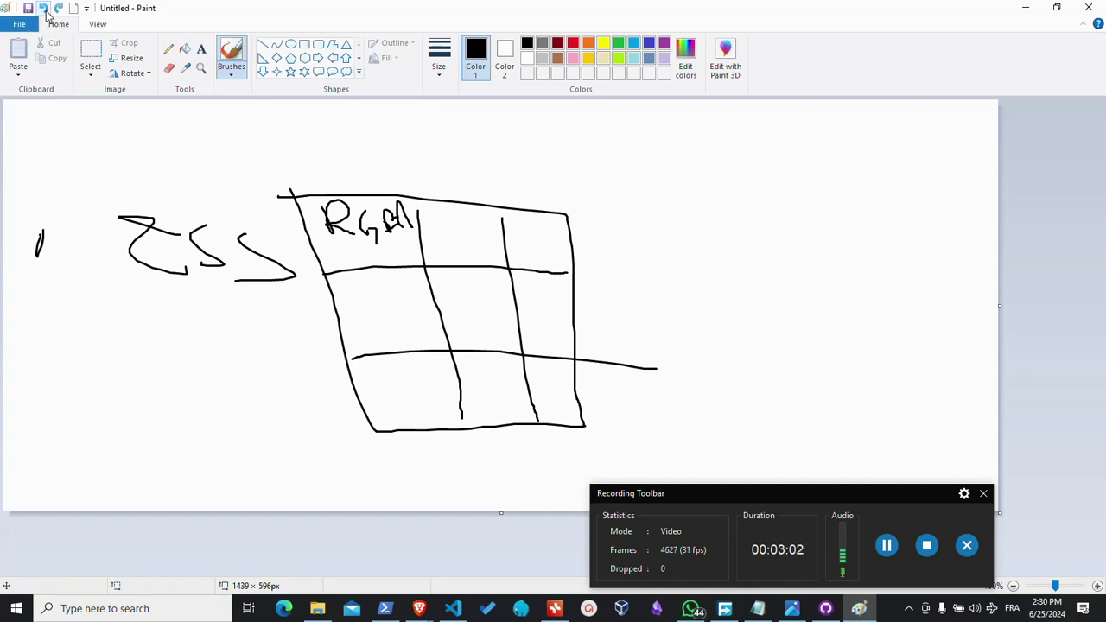
pyautogui.doubleClick(44, 8)
pyautogui.doubleClick(44, 8)
pyautogui.doubleClick(44, 7)
pyautogui.click(44, 8)
pyautogui.doubleClick(44, 8)
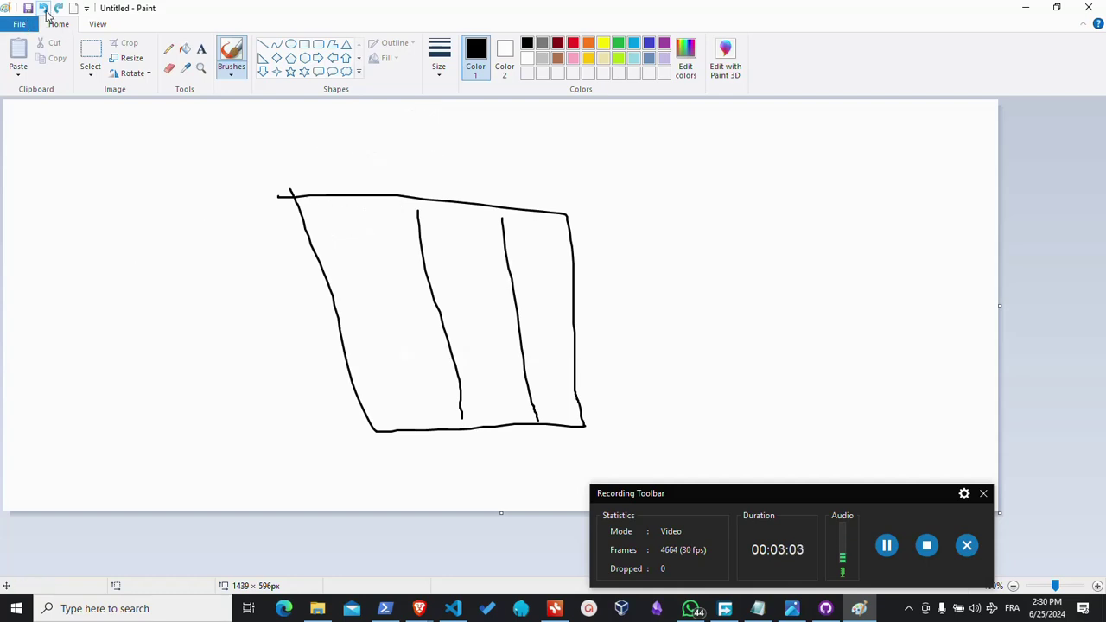
pyautogui.doubleClick(44, 8)
pyautogui.click(44, 8)
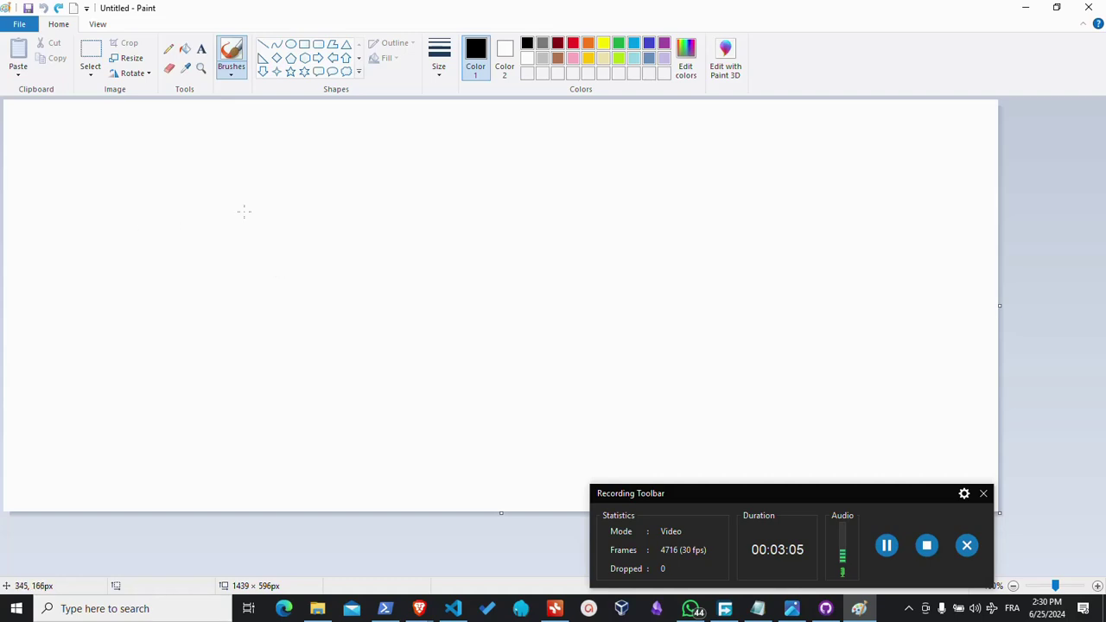
# Handwrite 255 across the top of the canvas and undo a stray dot.
pyautogui.moveTo(262, 181); pyautogui.dragTo(321, 241)
pyautogui.moveTo(386, 170); pyautogui.dragTo(381, 235)
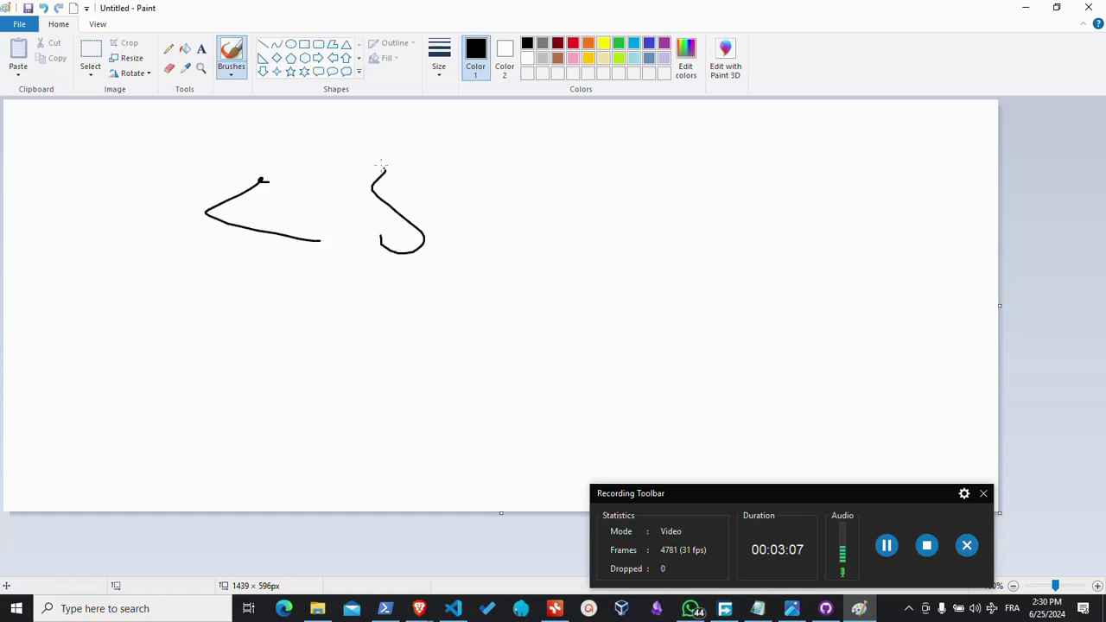
pyautogui.moveTo(394, 178); pyautogui.dragTo(440, 176)
pyautogui.moveTo(526, 180); pyautogui.dragTo(550, 250)
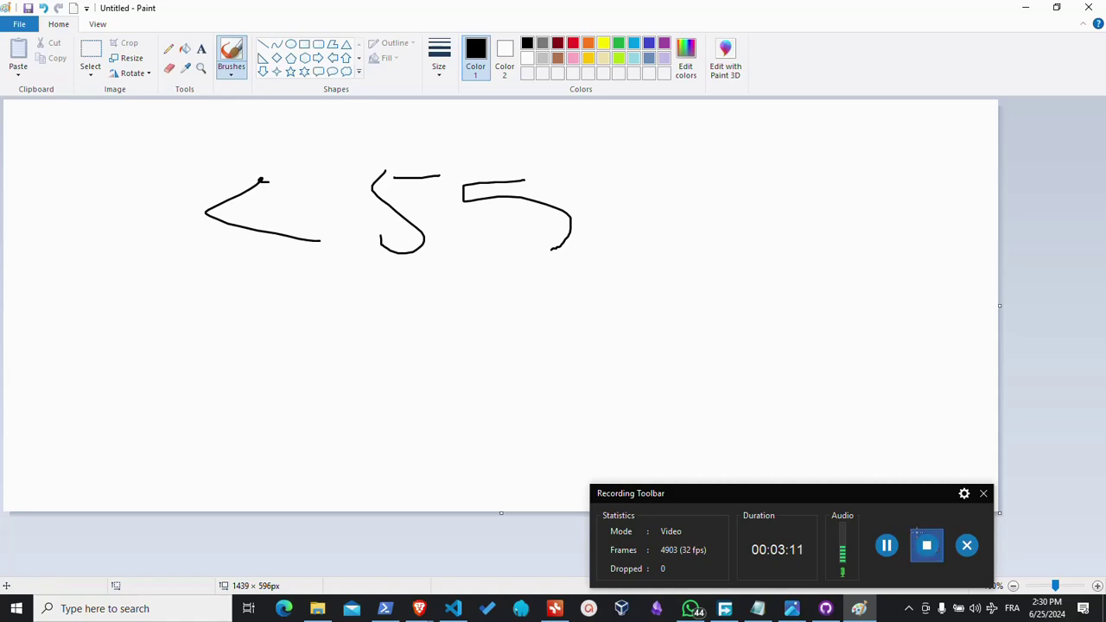
pyautogui.click(502, 327)
pyautogui.hotkey('ctrl', 'z')
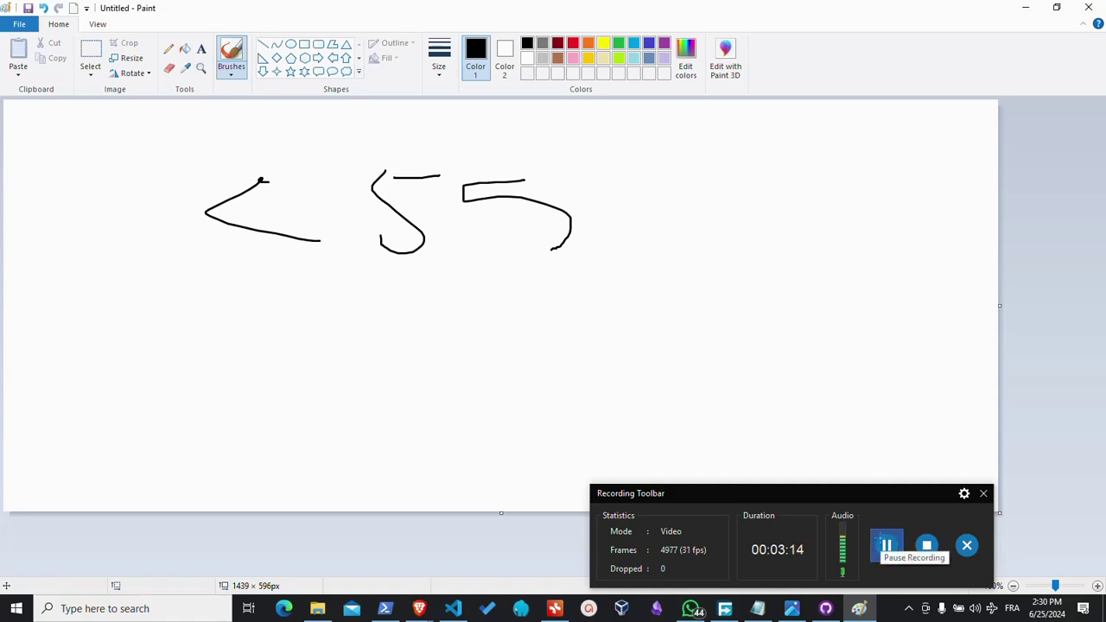
# Change the Google query from '255 in binary' to '255 in hex' and search.
pyautogui.hotkey('alt', 'Tab')
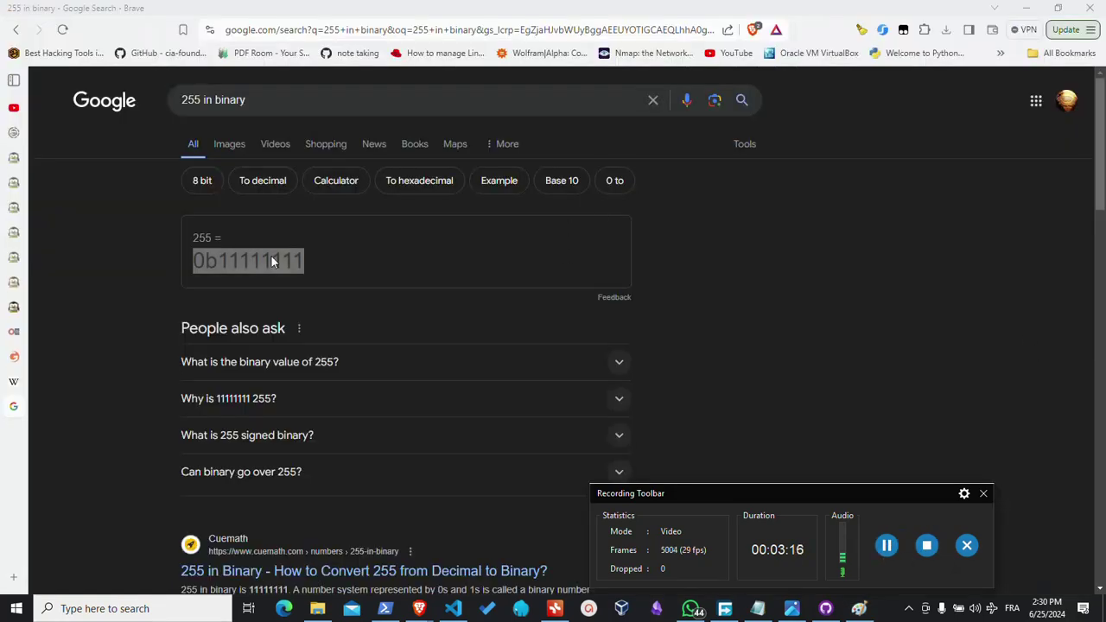
pyautogui.doubleClick(193, 265)
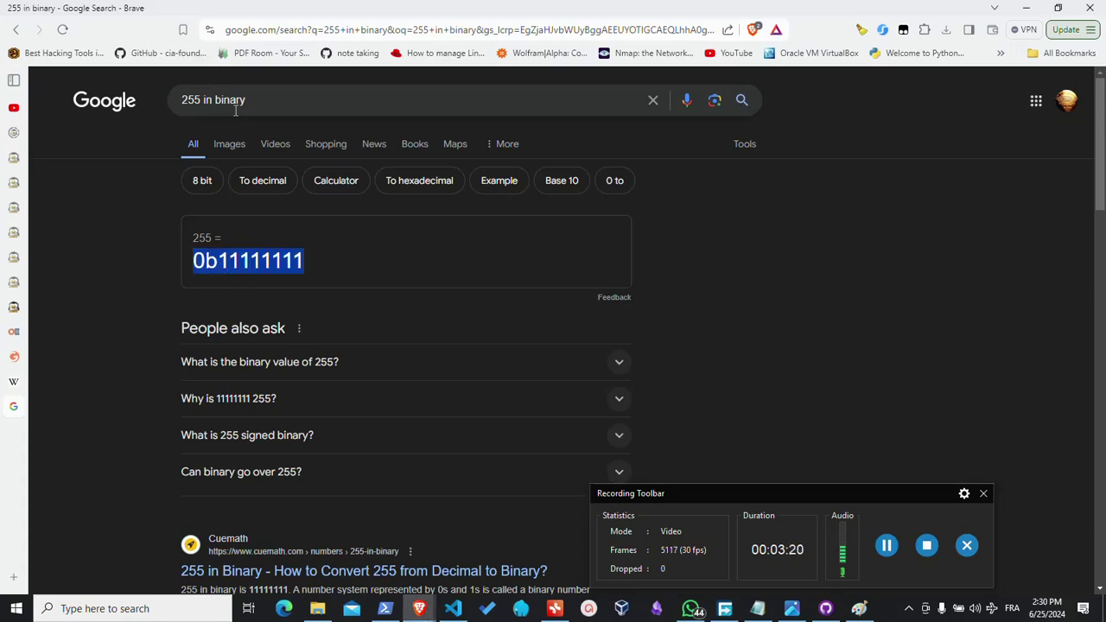
pyautogui.doubleClick(234, 110)
pyautogui.write('hex')
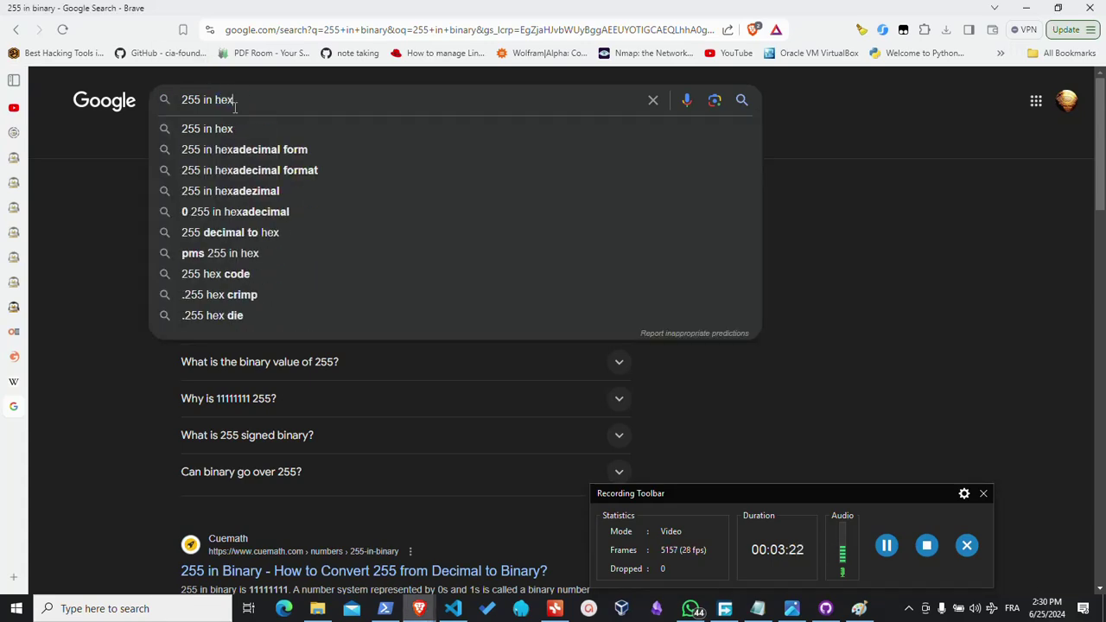
pyautogui.press('Return')
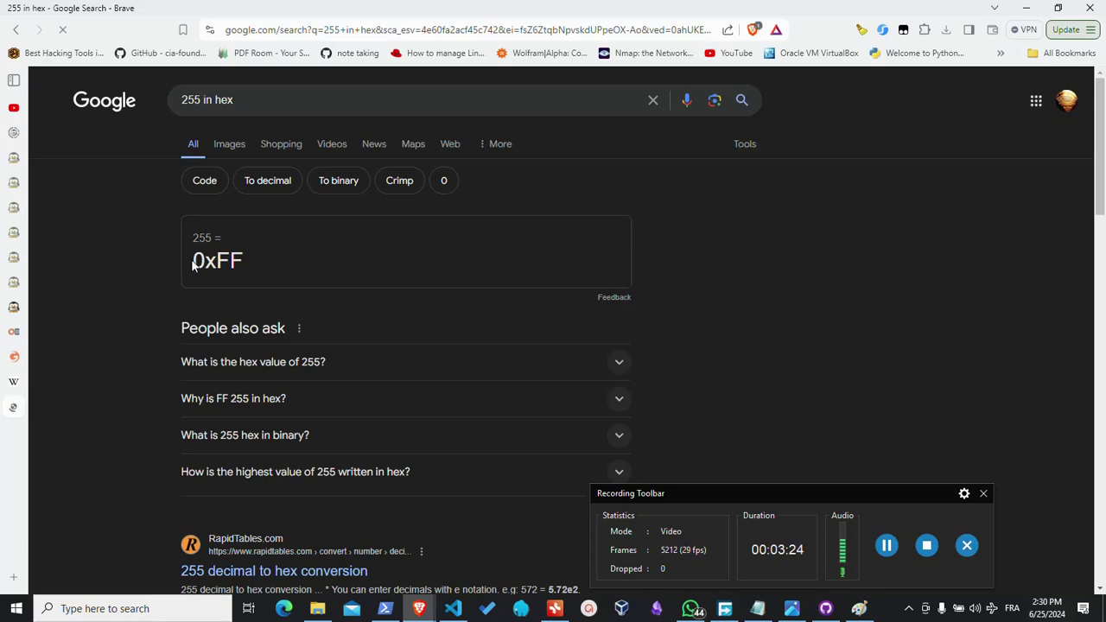
# Highlight the 0xFF result, then search '255 in binary' again.
pyautogui.moveTo(191, 261); pyautogui.dragTo(250, 263)
pyautogui.doubleClick(223, 101)
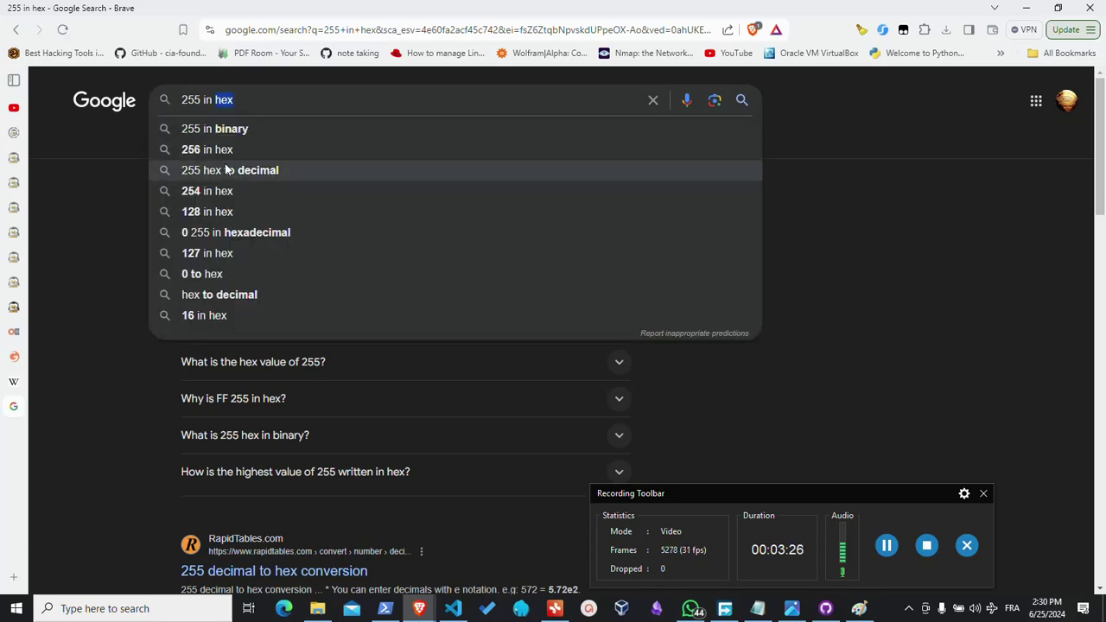
pyautogui.write('binary')
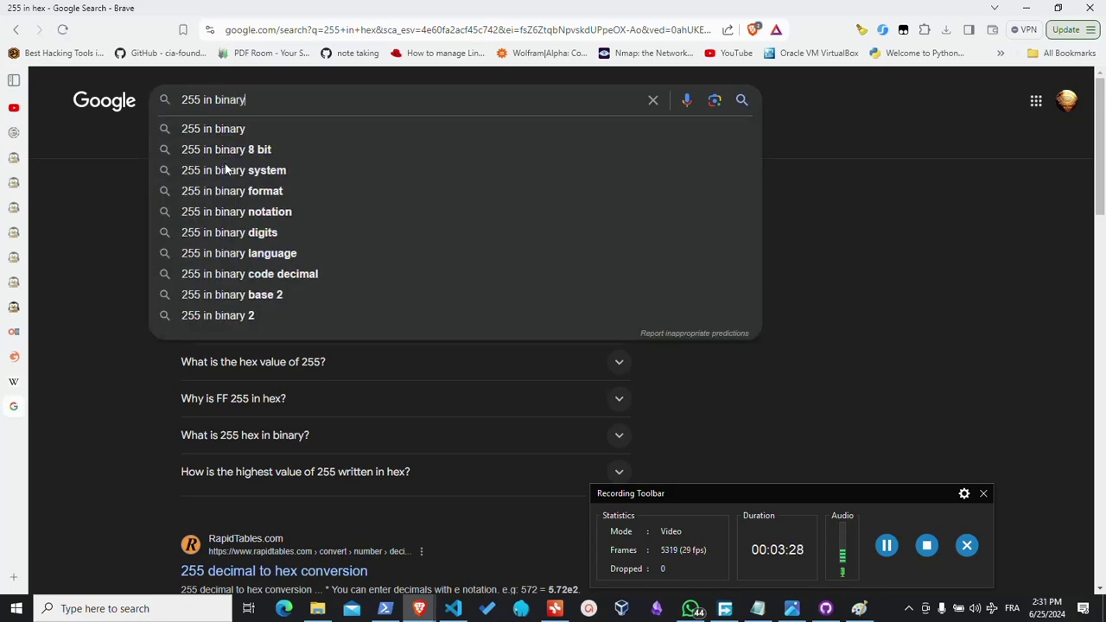
pyautogui.press('Return')
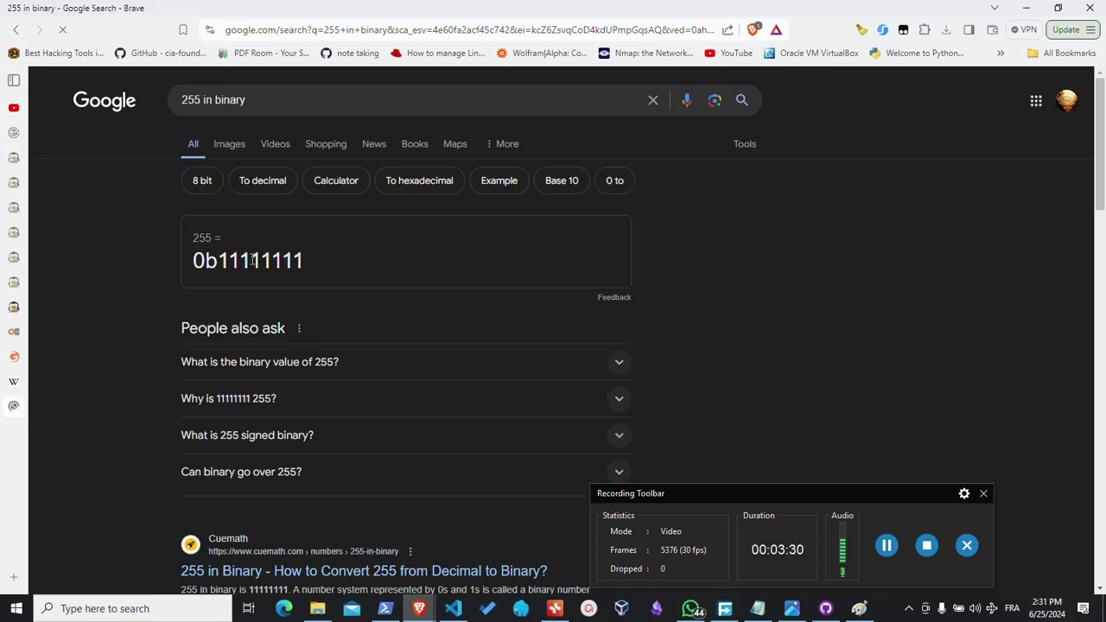
# Highlight the first and last bits of the 0b11111111 result.
pyautogui.moveTo(217, 260); pyautogui.dragTo(315, 267)
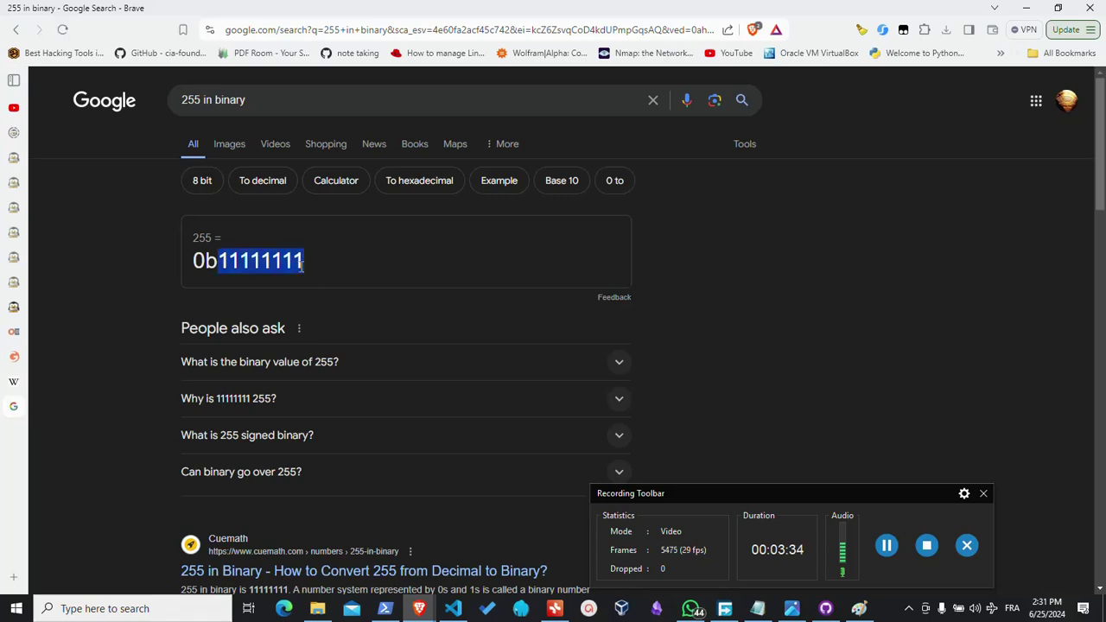
pyautogui.click(220, 261)
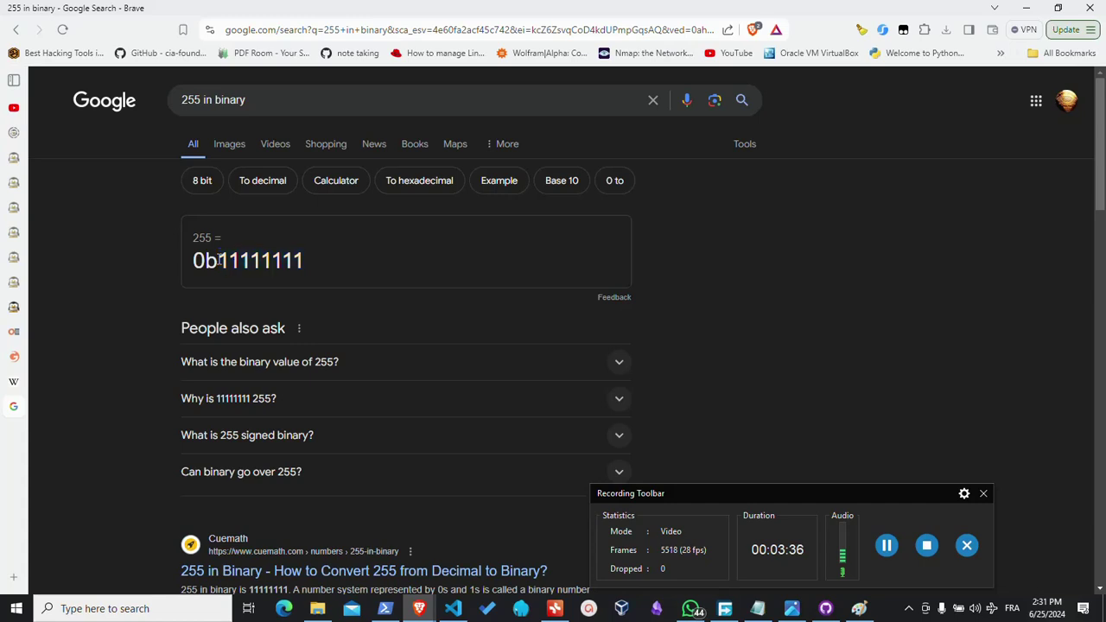
pyautogui.moveTo(232, 259); pyautogui.dragTo(213, 258)
pyautogui.click(228, 265)
pyautogui.moveTo(230, 262); pyautogui.dragTo(217, 260)
pyautogui.moveTo(304, 260); pyautogui.dragTo(207, 263)
pyautogui.moveTo(304, 262); pyautogui.dragTo(215, 262)
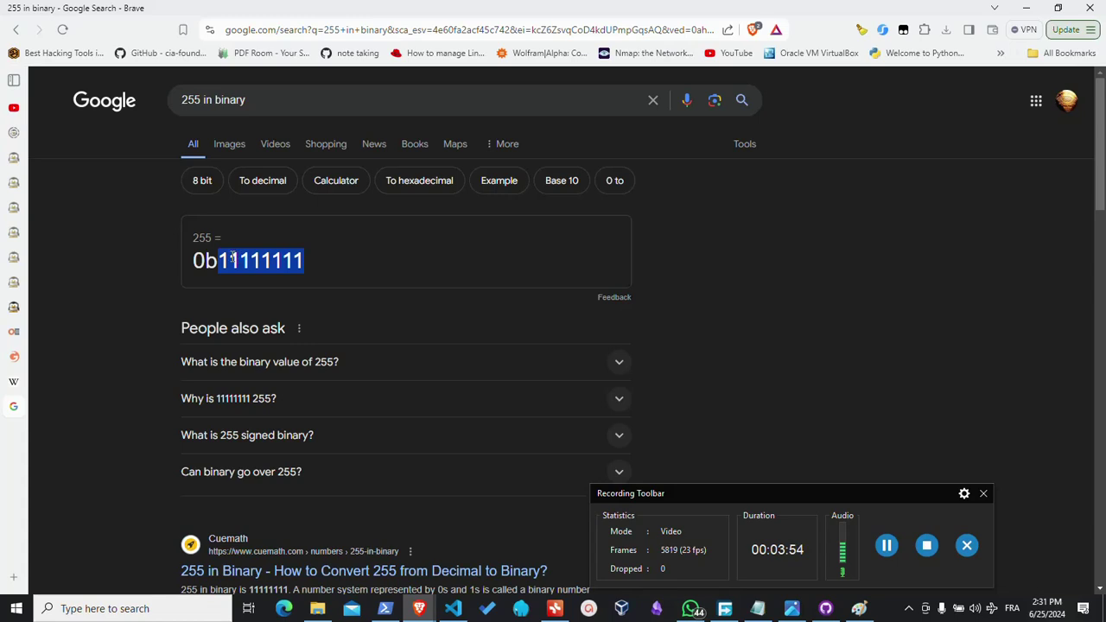
pyautogui.click(233, 260)
pyautogui.moveTo(228, 261); pyautogui.dragTo(219, 262)
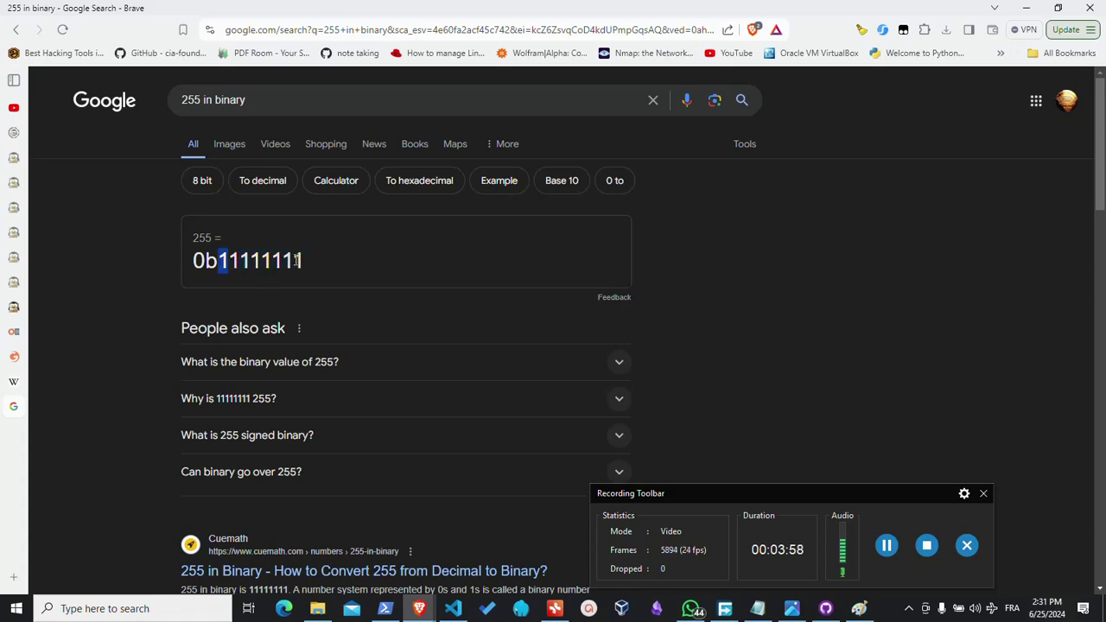
pyautogui.moveTo(293, 261); pyautogui.dragTo(321, 266)
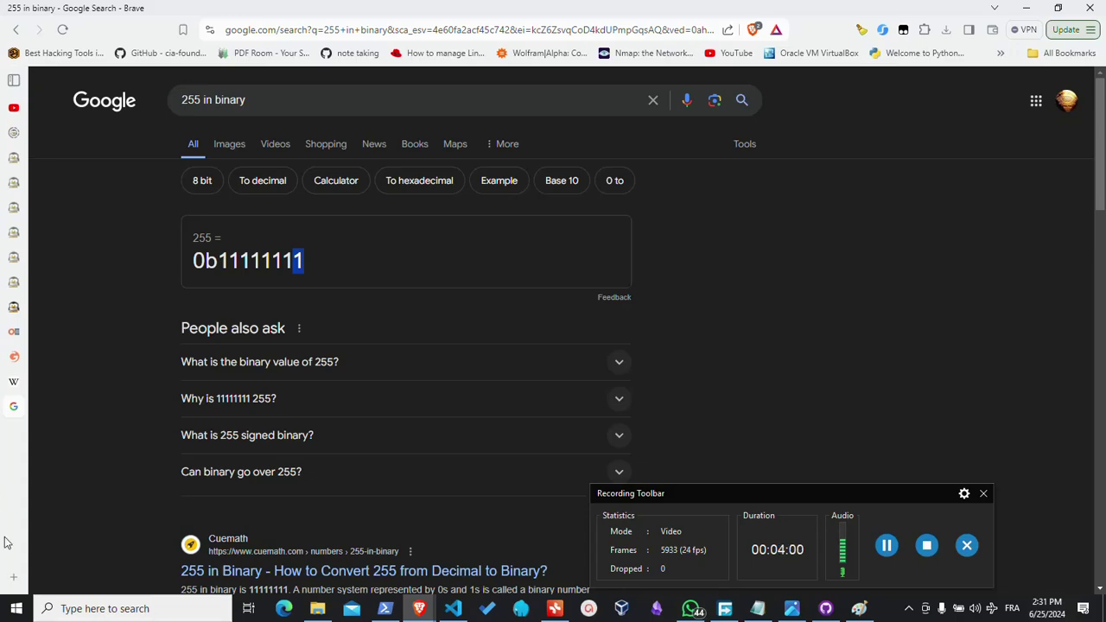
pyautogui.click(14, 577)
# Search 'least significent bit' and open the LSB diagram image preview.
pyautogui.click(256, 34)
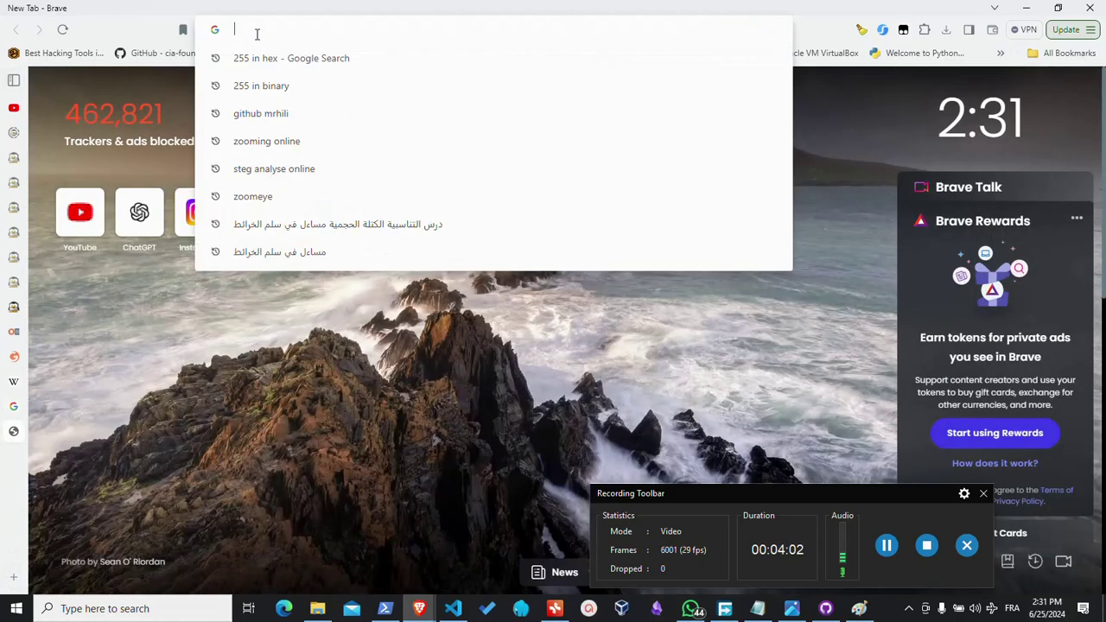
pyautogui.write('least sig')
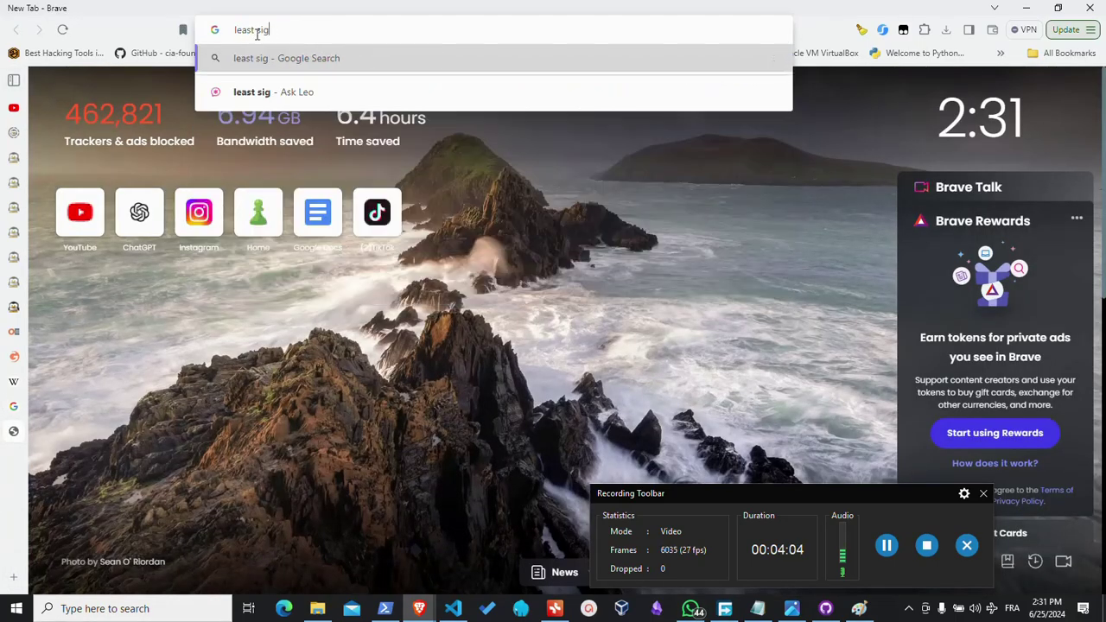
pyautogui.write('nificen')
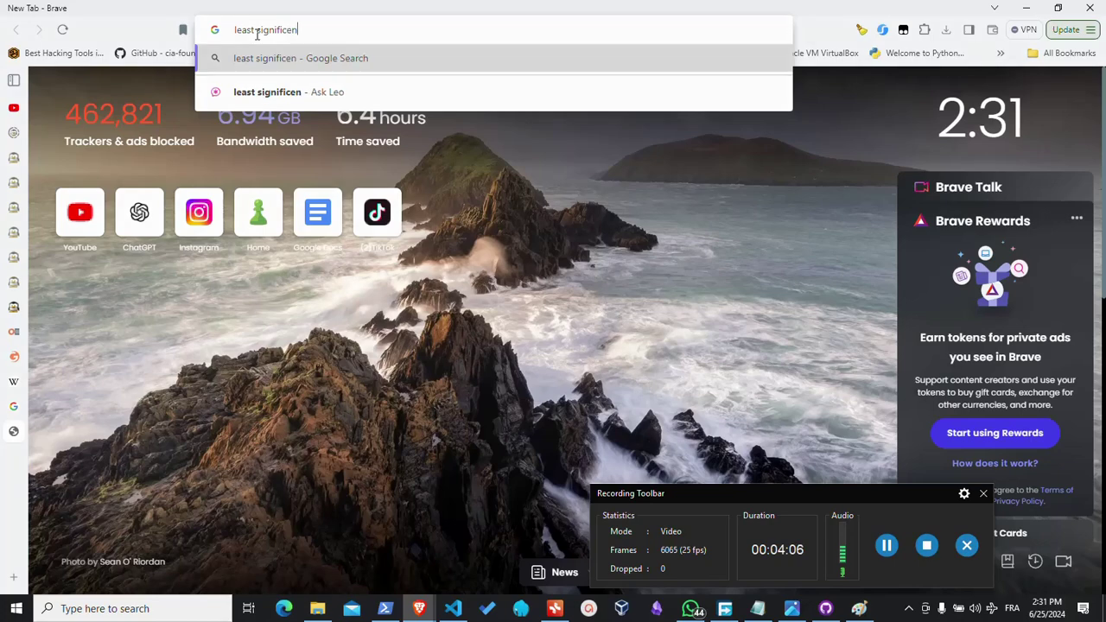
pyautogui.write('t bit')
pyautogui.press('Return')
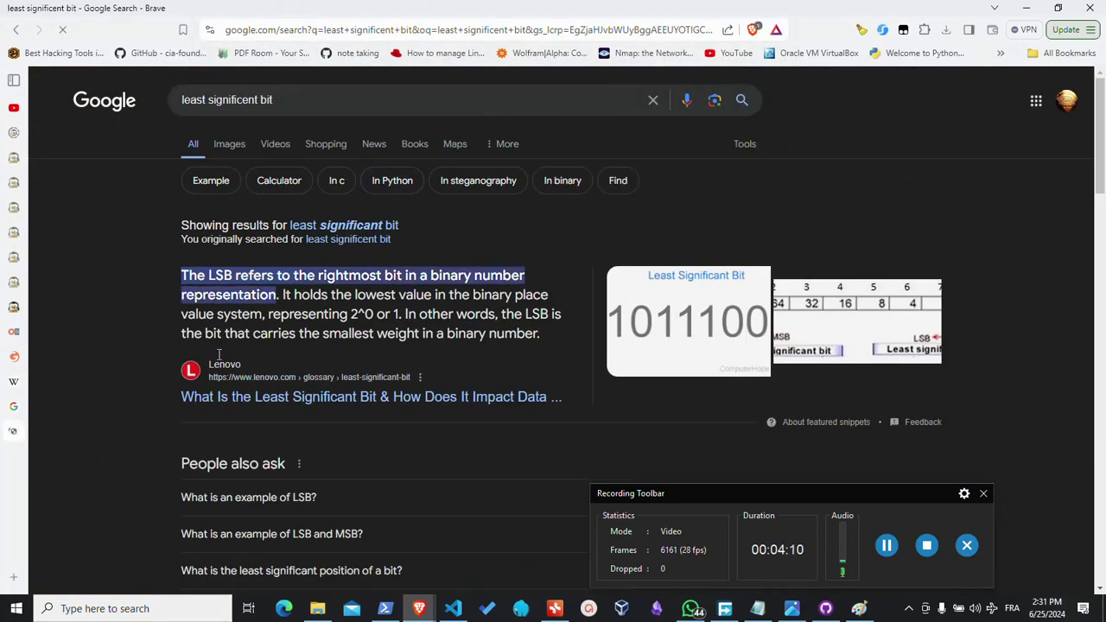
pyautogui.scroll(-2, 244, 369)
pyautogui.scroll(2, 245, 369)
pyautogui.click(682, 313)
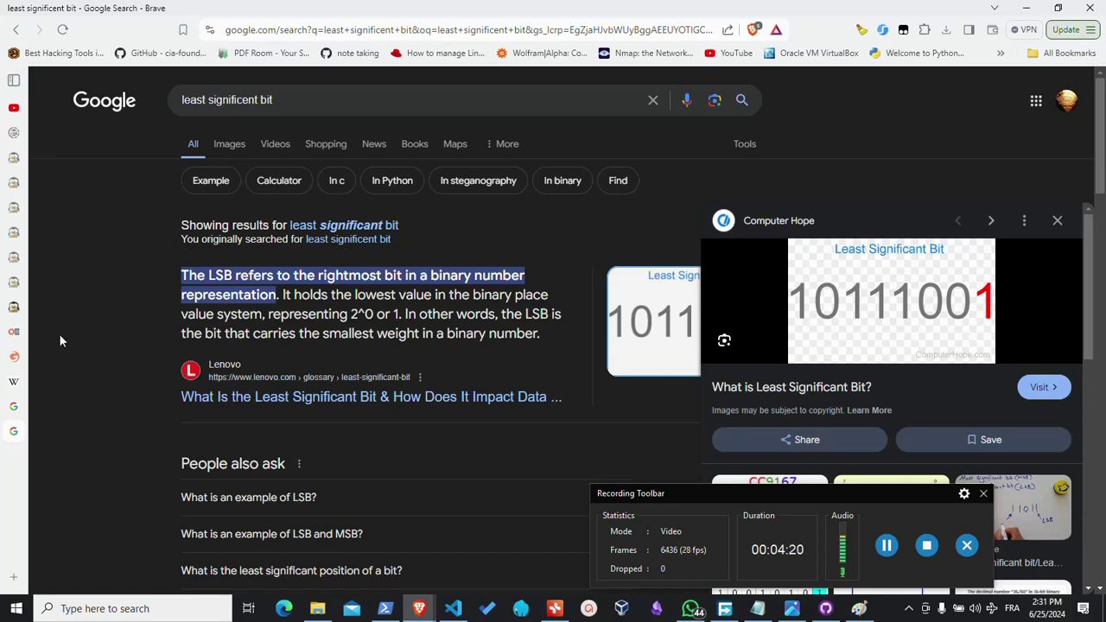
# Close the LSB search tab, highlight the last bit of 0b11111111, and return to Paint.
pyautogui.moveTo(11, 441)
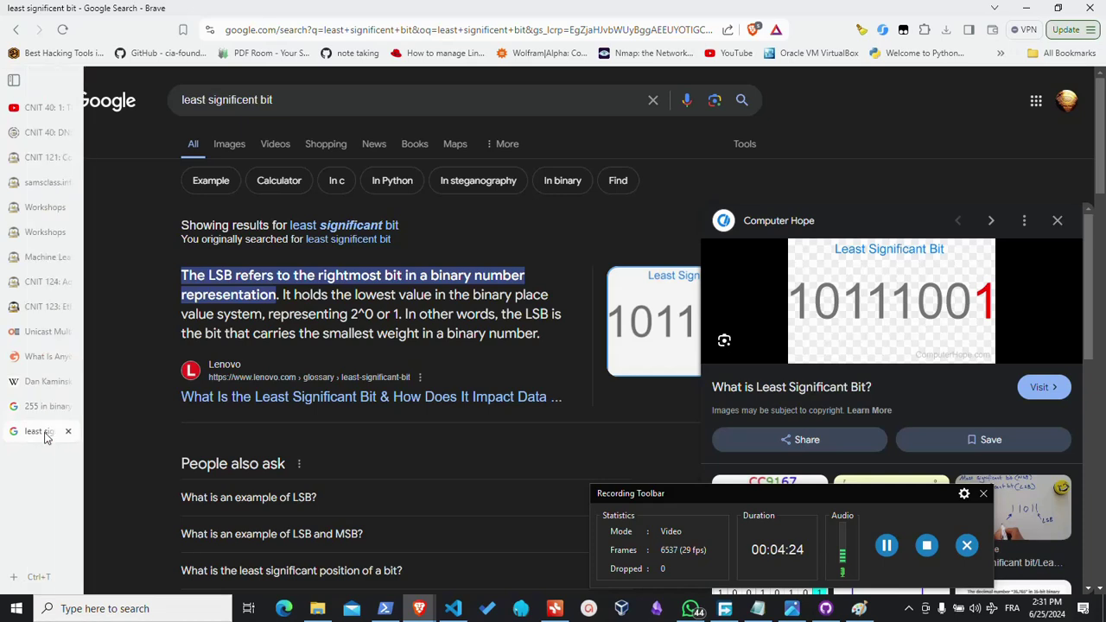
pyautogui.click(68, 431)
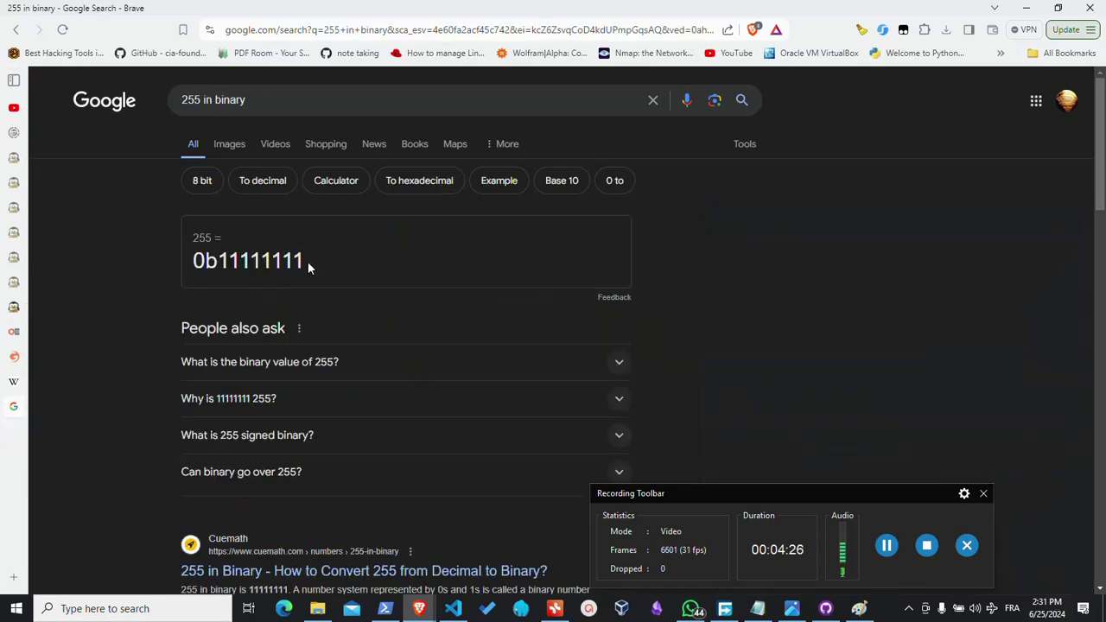
pyautogui.moveTo(305, 261); pyautogui.dragTo(292, 261)
pyautogui.click(859, 608)
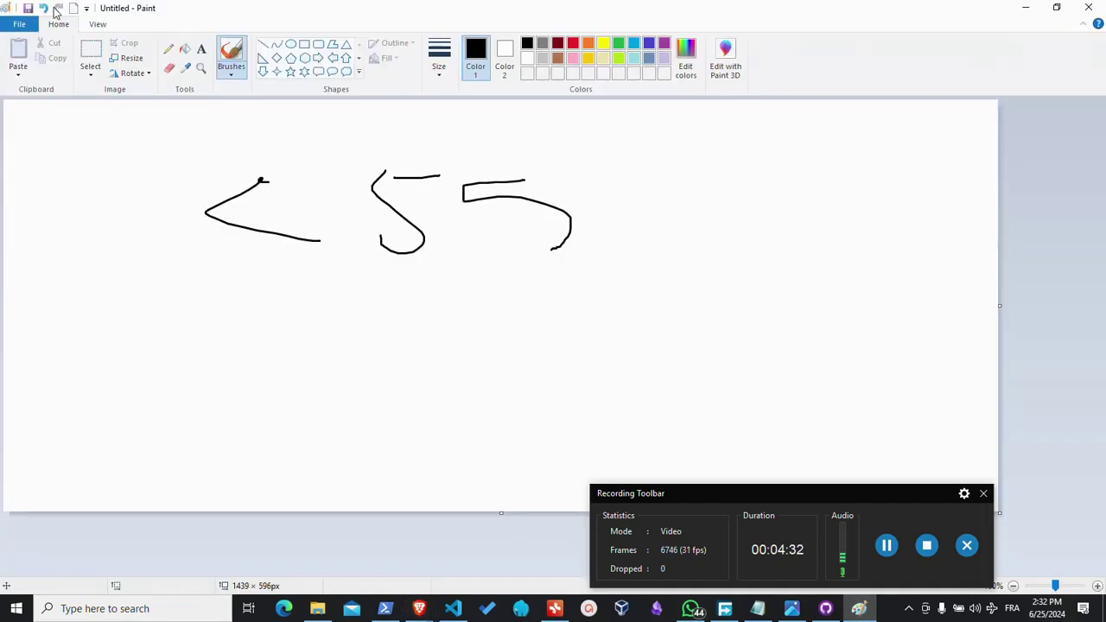
# Undo the scribbled 255 strokes and draw a large letter H.
pyautogui.click(43, 9)
pyautogui.click(43, 9)
pyautogui.click(43, 9)
pyautogui.click(44, 8)
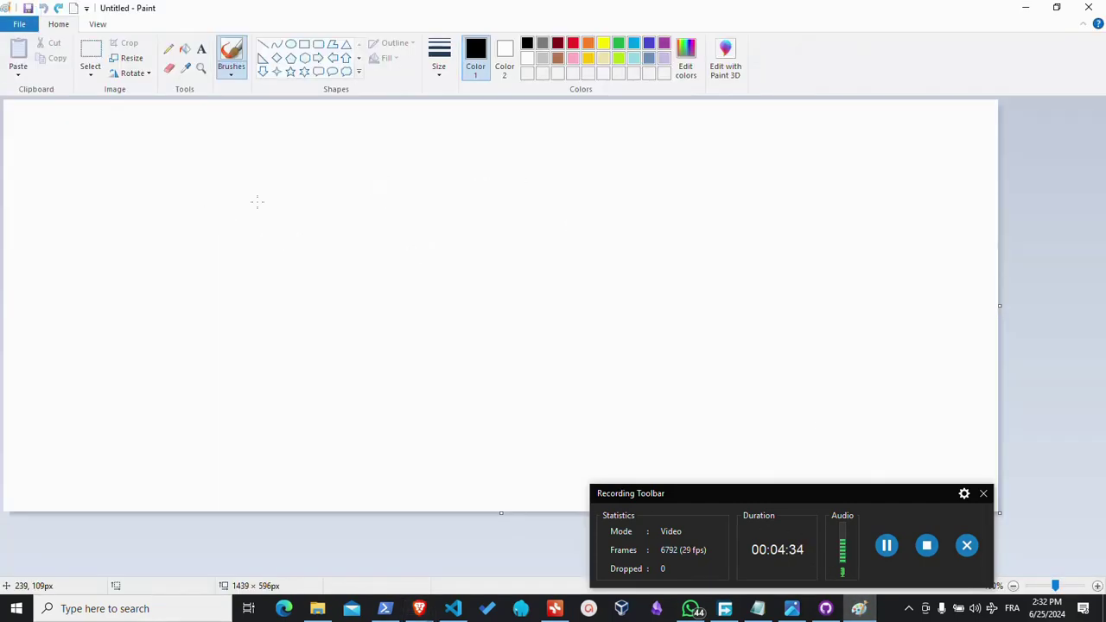
pyautogui.moveTo(282, 135); pyautogui.dragTo(282, 221)
pyautogui.moveTo(284, 178)
pyautogui.mouseDown()
pyautogui.moveTo(332, 133)
pyautogui.moveTo(352, 245)
pyautogui.mouseUp()
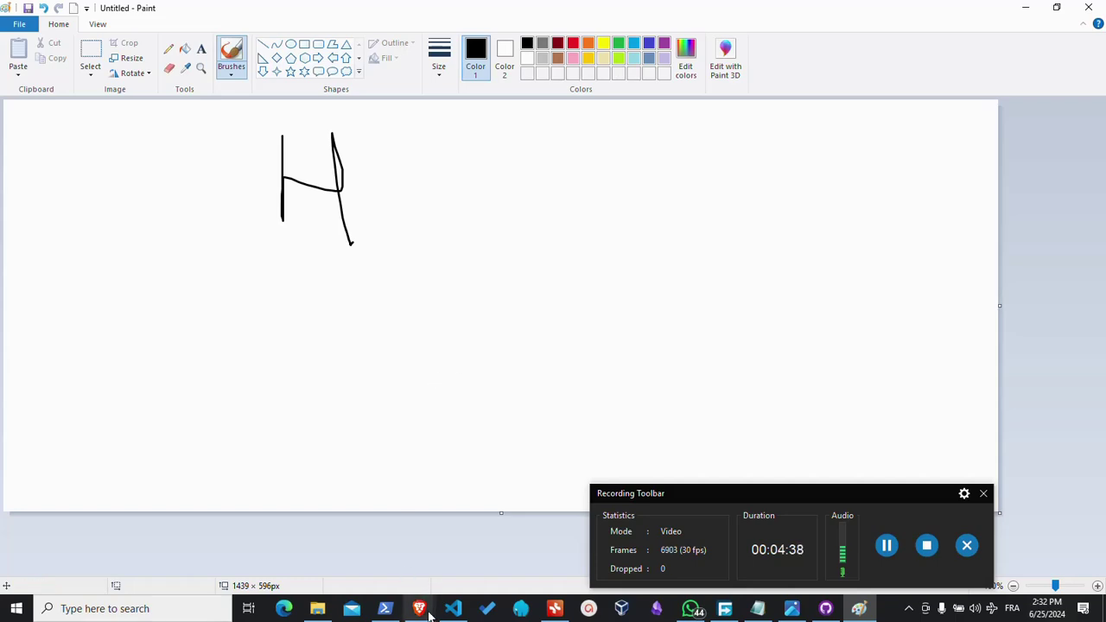
# Reopen the Steganography Example page through Brave's taskbar jump list.
pyautogui.rightClick(408, 594)
pyautogui.click(406, 588)
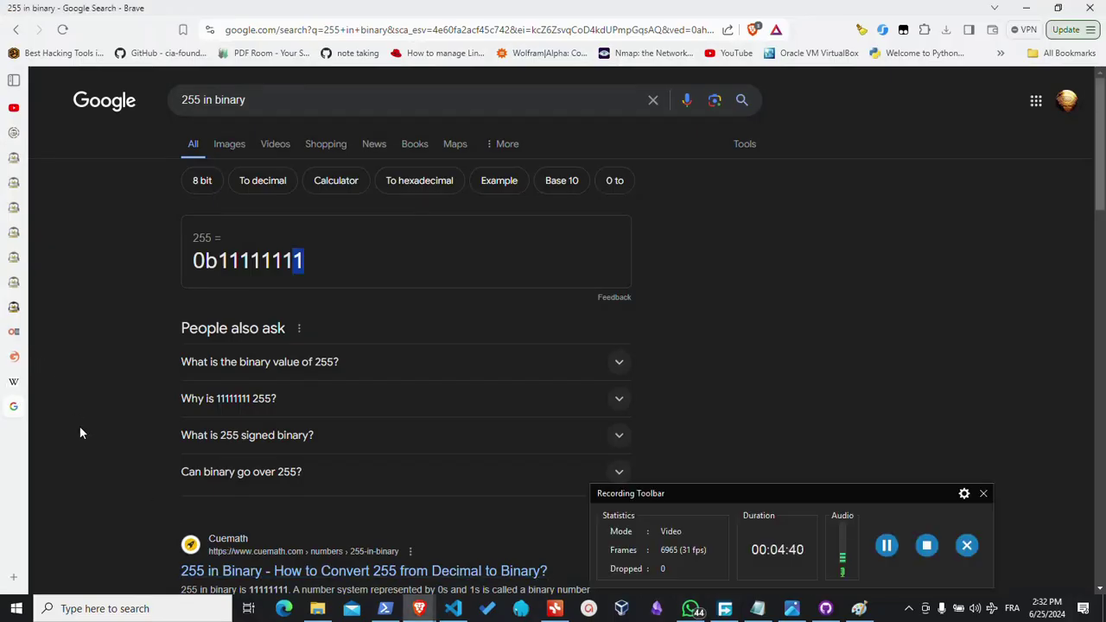
pyautogui.rightClick(419, 608)
pyautogui.click(392, 563)
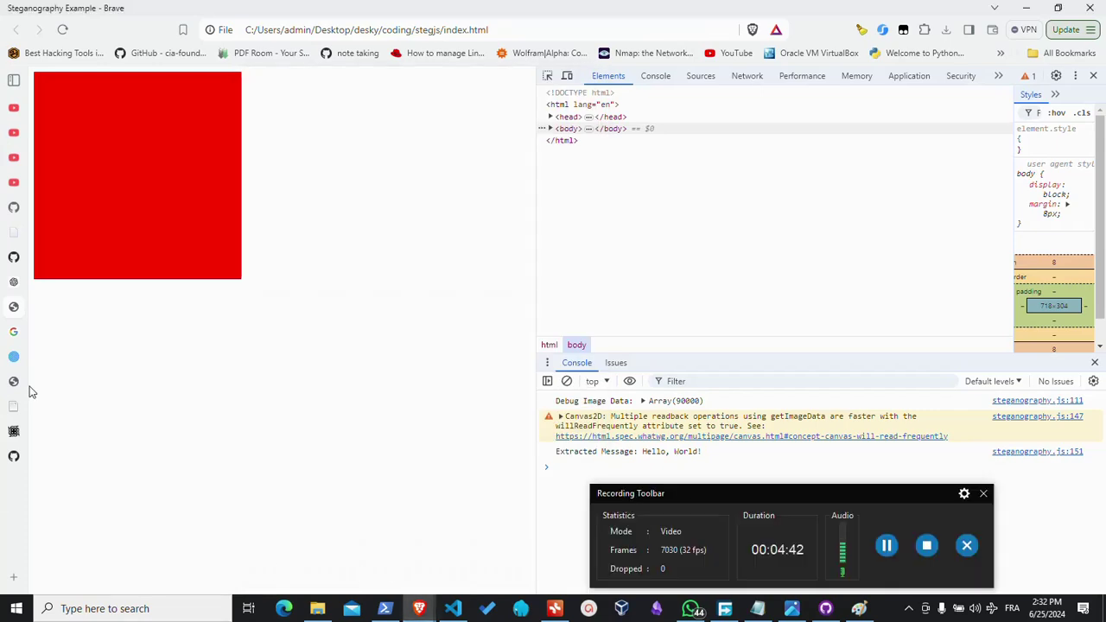
# Copy 'Hello, World!' from the console and start a new-tab search for 'legnt of string'.
pyautogui.moveTo(643, 458); pyautogui.dragTo(705, 460)
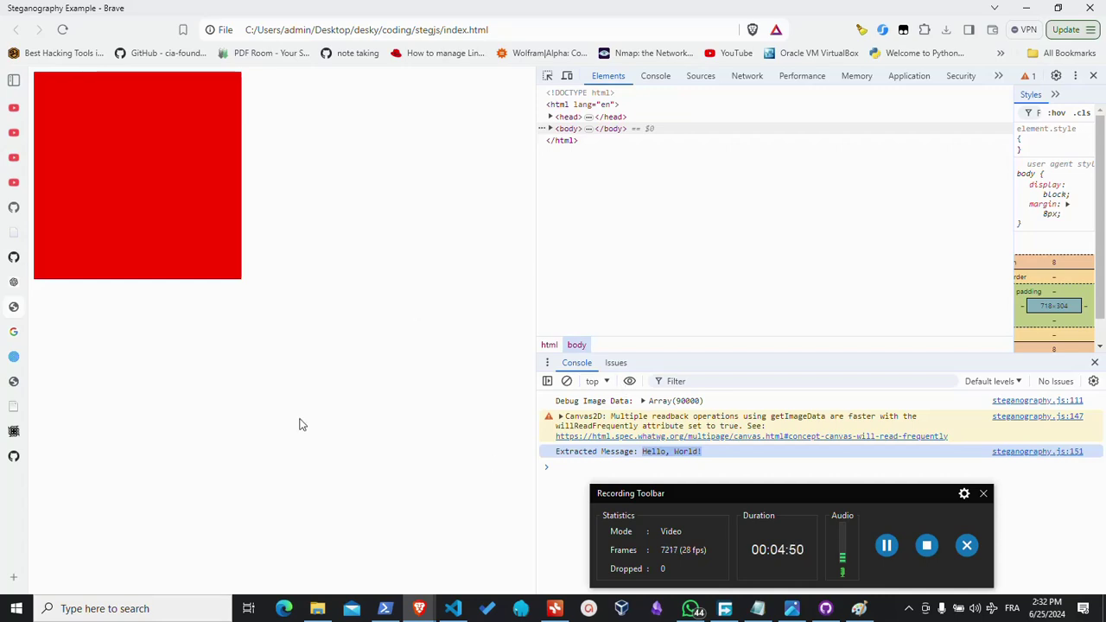
pyautogui.click(662, 456)
pyautogui.moveTo(644, 452); pyautogui.dragTo(700, 451)
pyautogui.rightClick(685, 451)
pyautogui.click(739, 419)
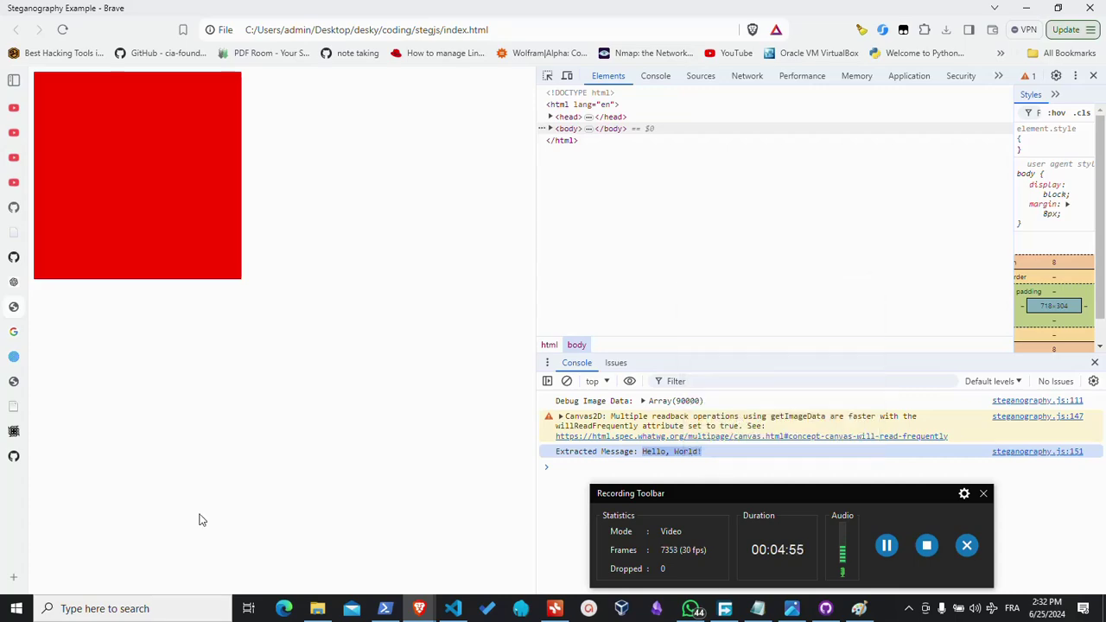
pyautogui.click(8, 575)
pyautogui.write('l')
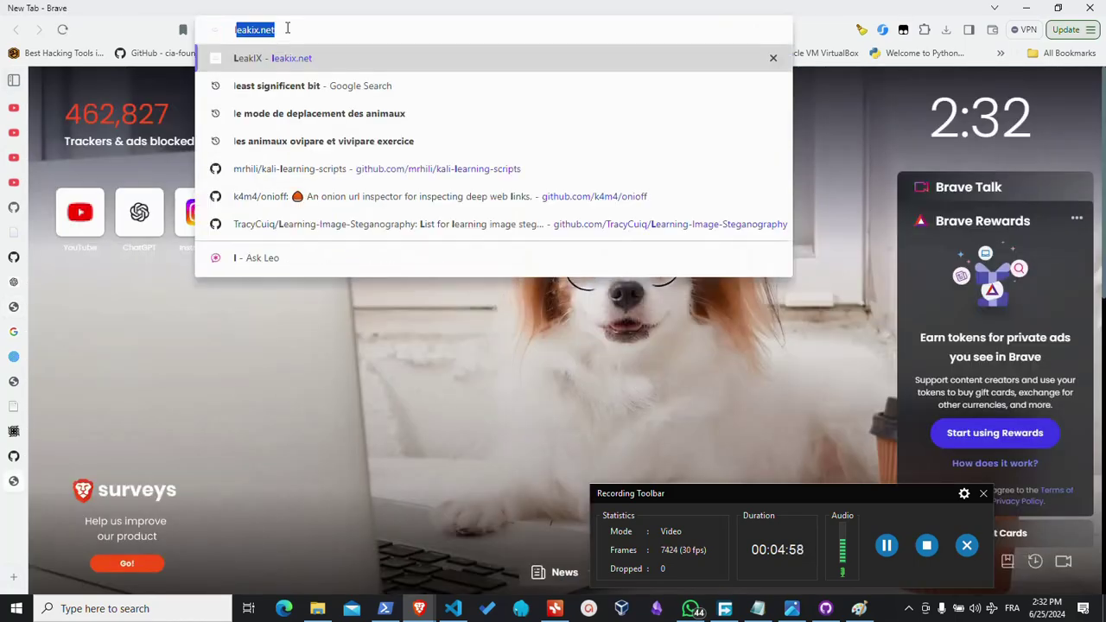
pyautogui.write('egnt of st')
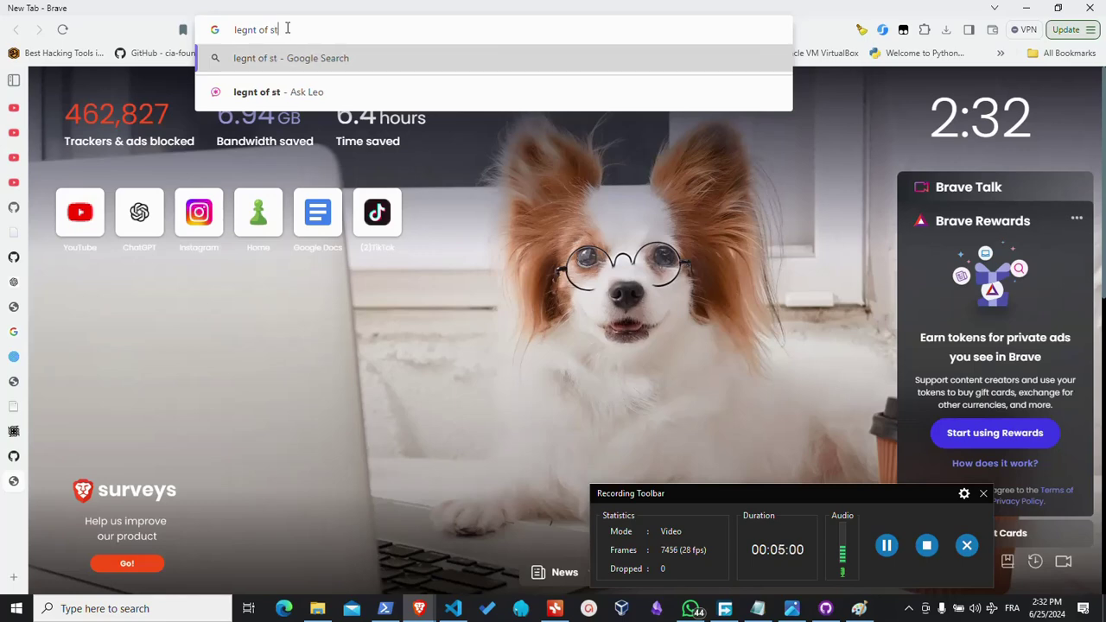
pyautogui.write('ring')
# Use the online character counter to measure 'Hello, World!' as 13 characters long.
pyautogui.press('Return')
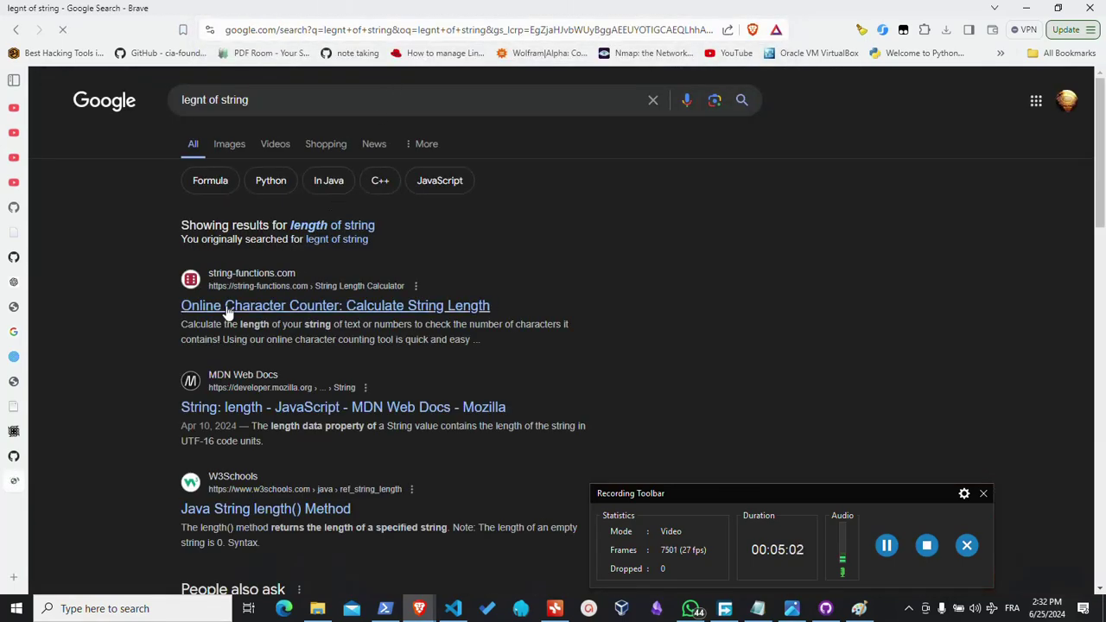
pyautogui.click(266, 310)
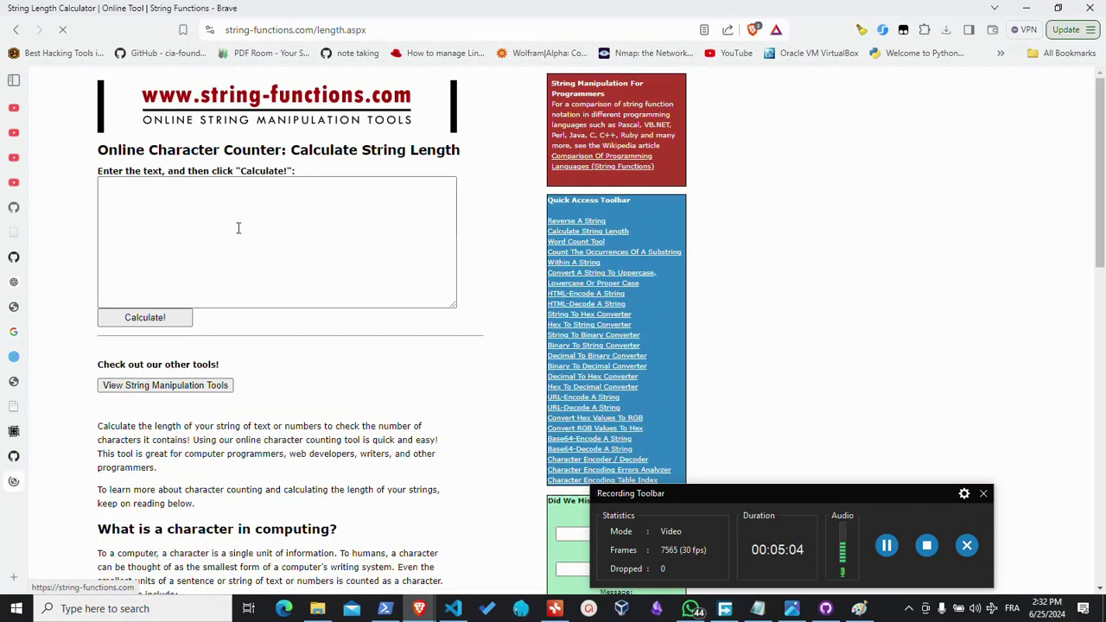
pyautogui.click(239, 228)
pyautogui.write('Hello, World!')
pyautogui.click(170, 319)
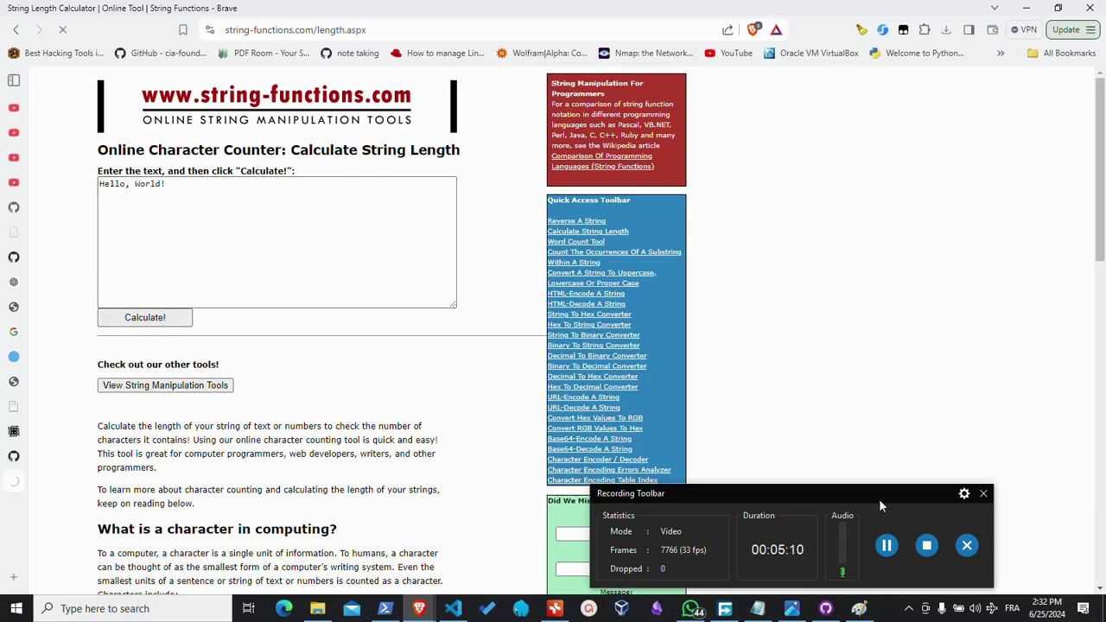
pyautogui.doubleClick(160, 340)
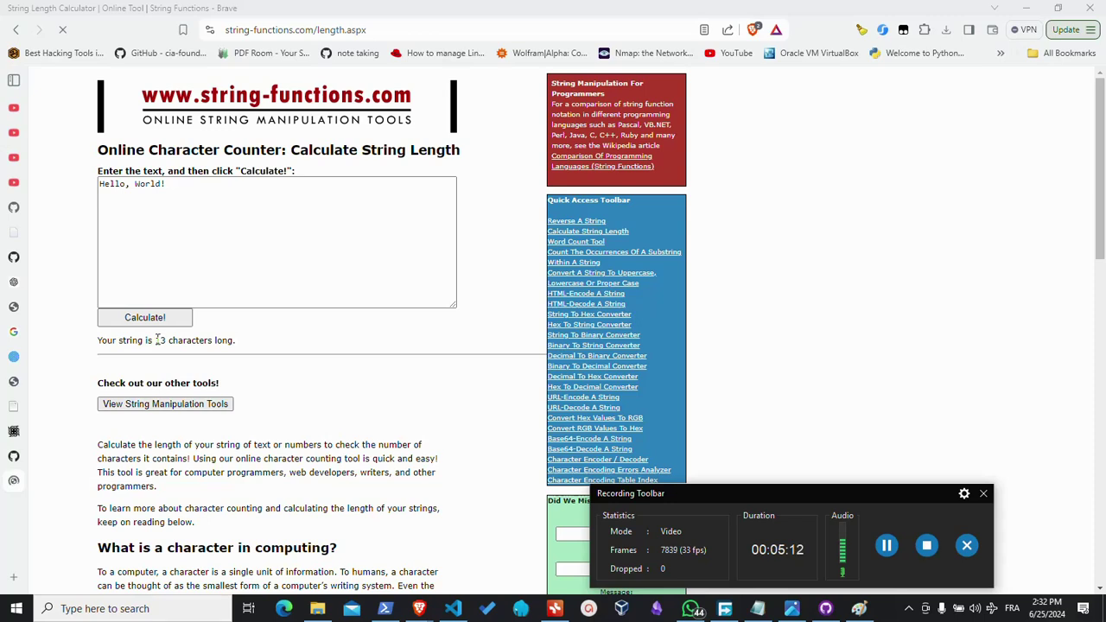
pyautogui.moveTo(206, 341); pyautogui.dragTo(287, 349)
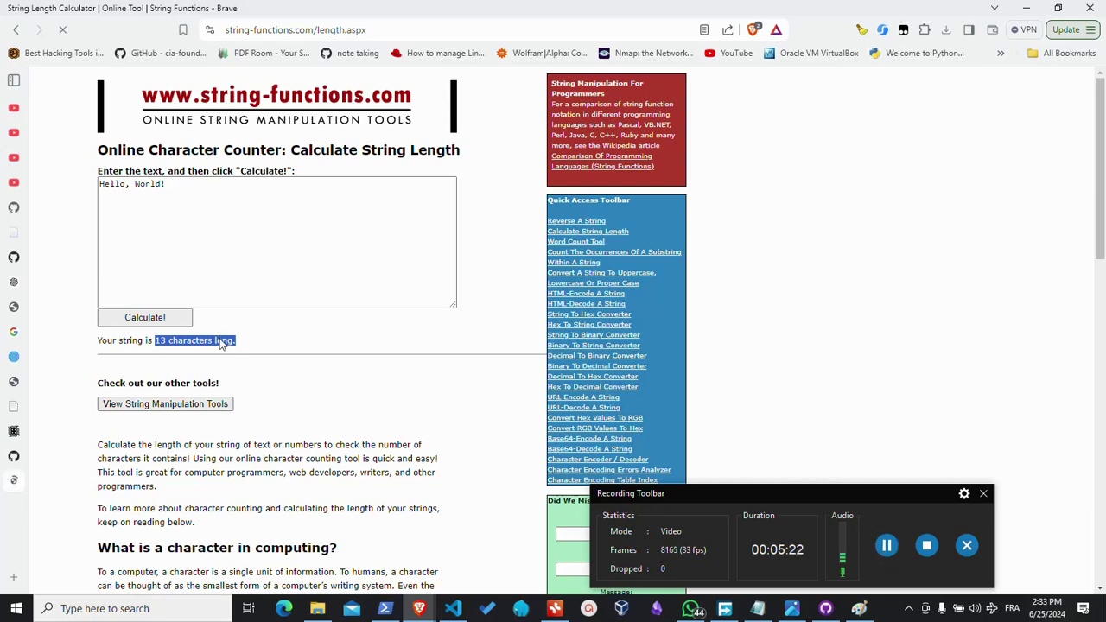
# Back in Paint, handwrite a boxed 13 followed by HELLO.
pyautogui.click(864, 609)
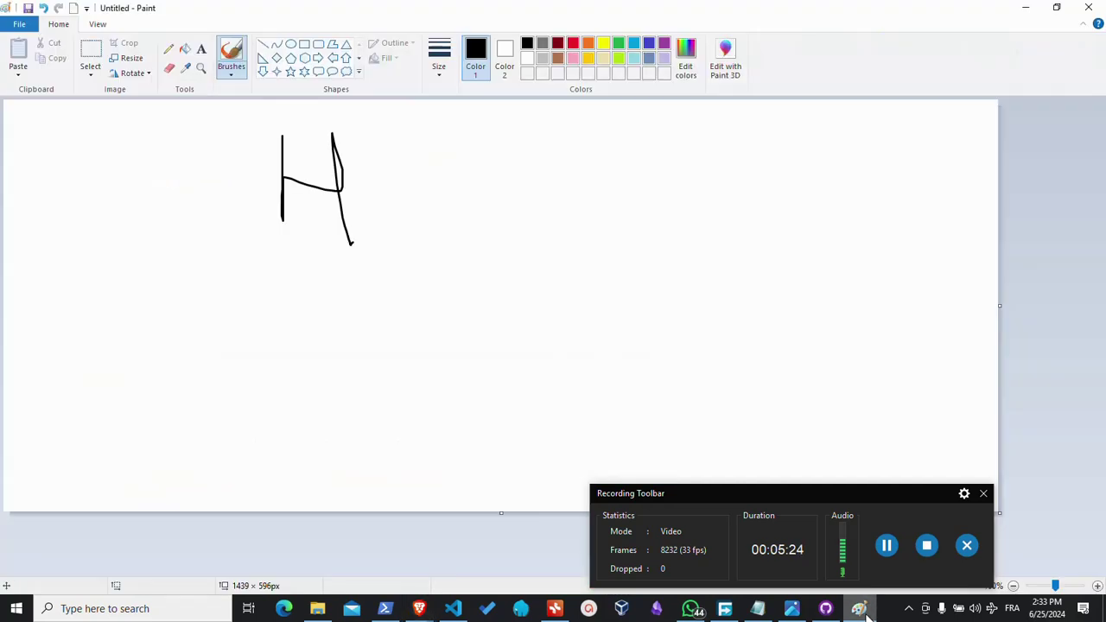
pyautogui.moveTo(149, 231); pyautogui.dragTo(193, 242)
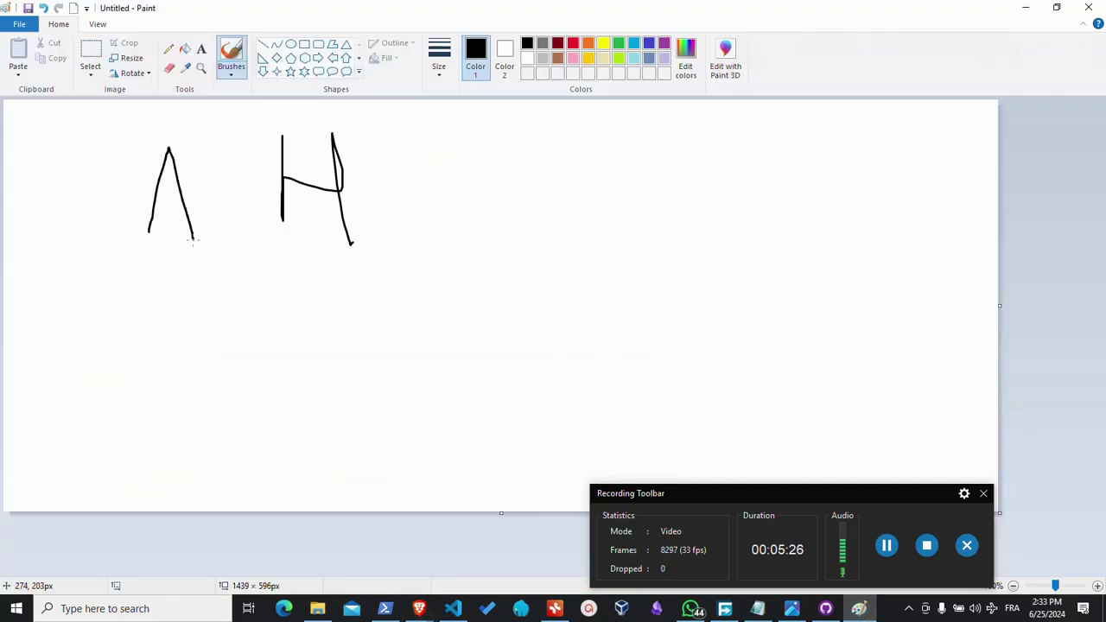
pyautogui.moveTo(197, 168); pyautogui.dragTo(200, 251)
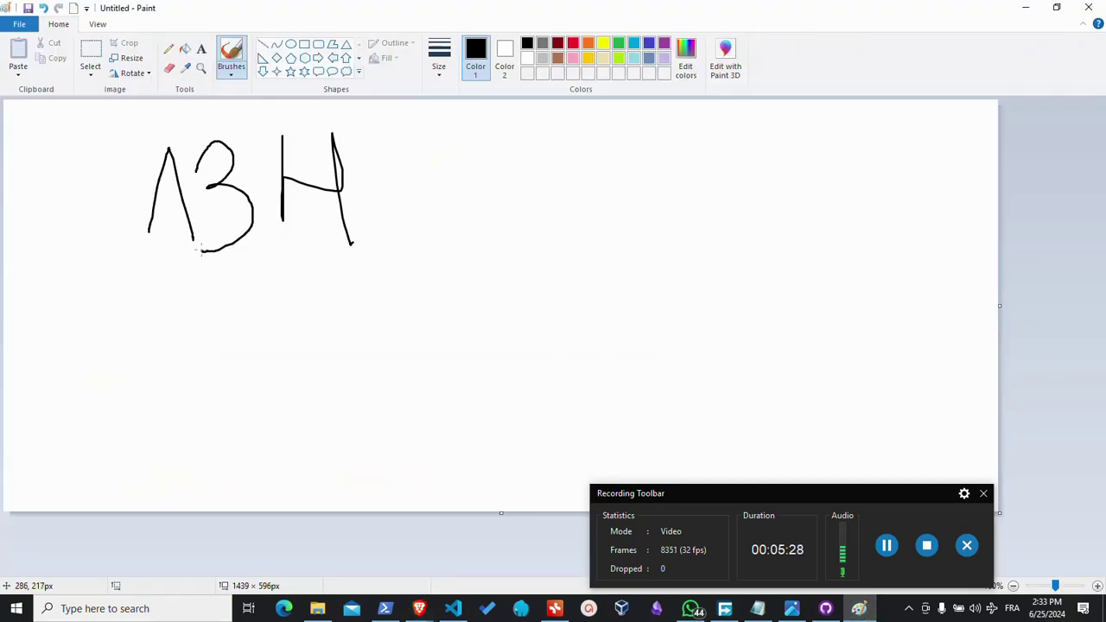
pyautogui.moveTo(373, 149)
pyautogui.mouseDown()
pyautogui.moveTo(403, 207)
pyautogui.moveTo(393, 171)
pyautogui.moveTo(472, 226)
pyautogui.mouseUp()
pyautogui.moveTo(469, 164); pyautogui.dragTo(524, 226)
pyautogui.moveTo(522, 168); pyautogui.dragTo(521, 163)
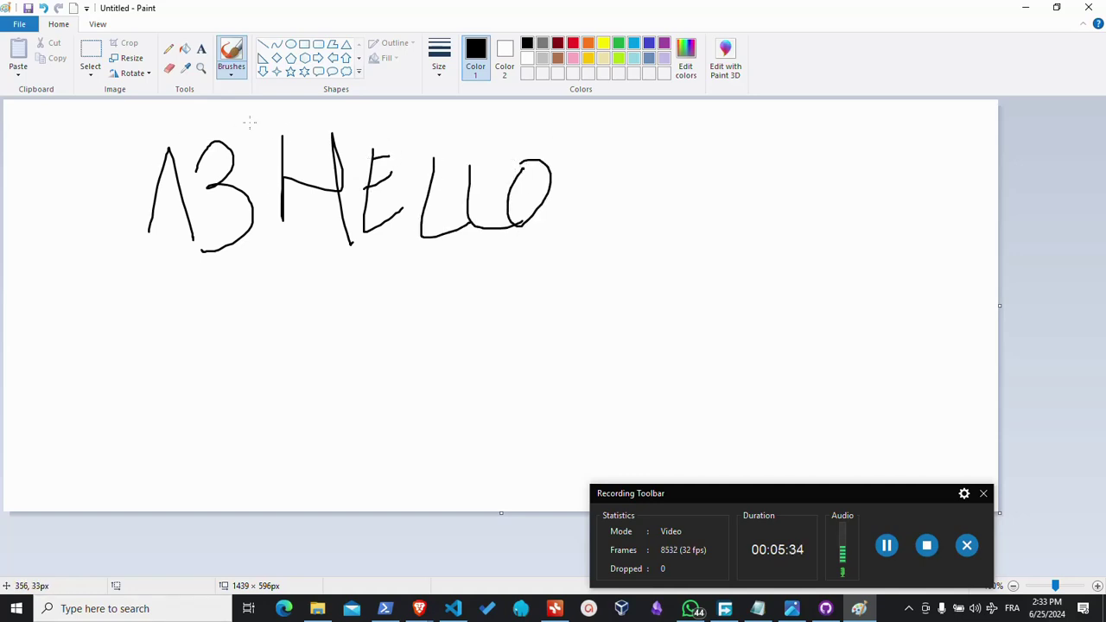
pyautogui.moveTo(258, 124); pyautogui.dragTo(260, 126)
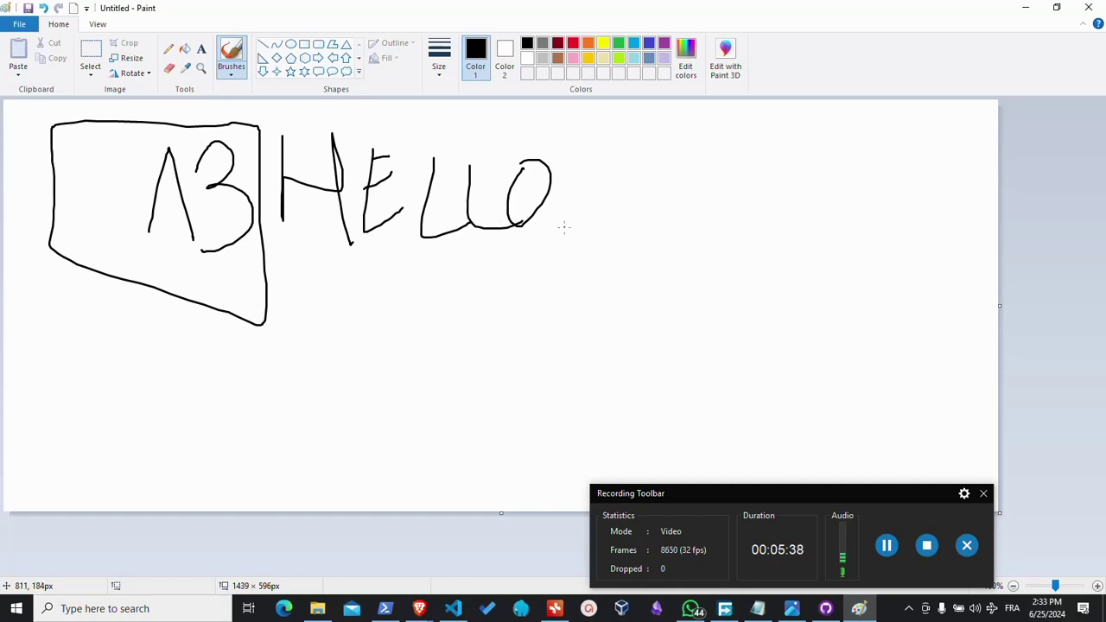
# Continue the handwriting with ', world!' after HELLO.
pyautogui.moveTo(557, 215); pyautogui.dragTo(532, 262)
pyautogui.moveTo(571, 218); pyautogui.dragTo(618, 230)
pyautogui.moveTo(632, 169)
pyautogui.mouseDown()
pyautogui.moveTo(706, 160)
pyautogui.moveTo(750, 204)
pyautogui.mouseUp()
pyautogui.moveTo(775, 140); pyautogui.dragTo(788, 206)
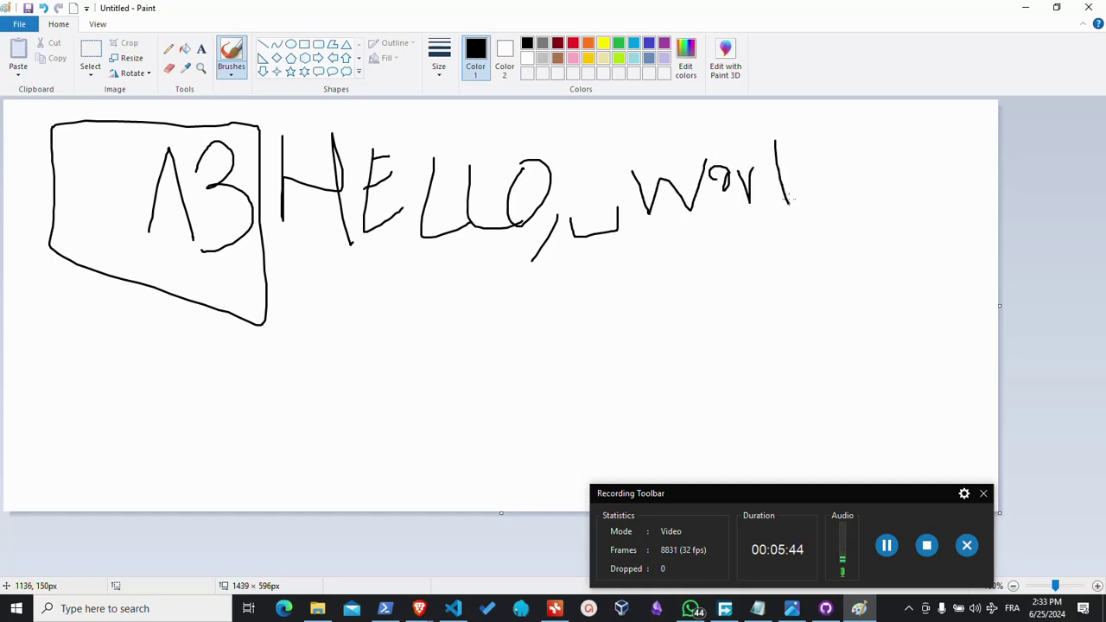
pyautogui.moveTo(804, 153)
pyautogui.mouseDown()
pyautogui.moveTo(809, 220)
pyautogui.moveTo(836, 205)
pyautogui.mouseUp()
pyautogui.moveTo(849, 128); pyautogui.dragTo(860, 198)
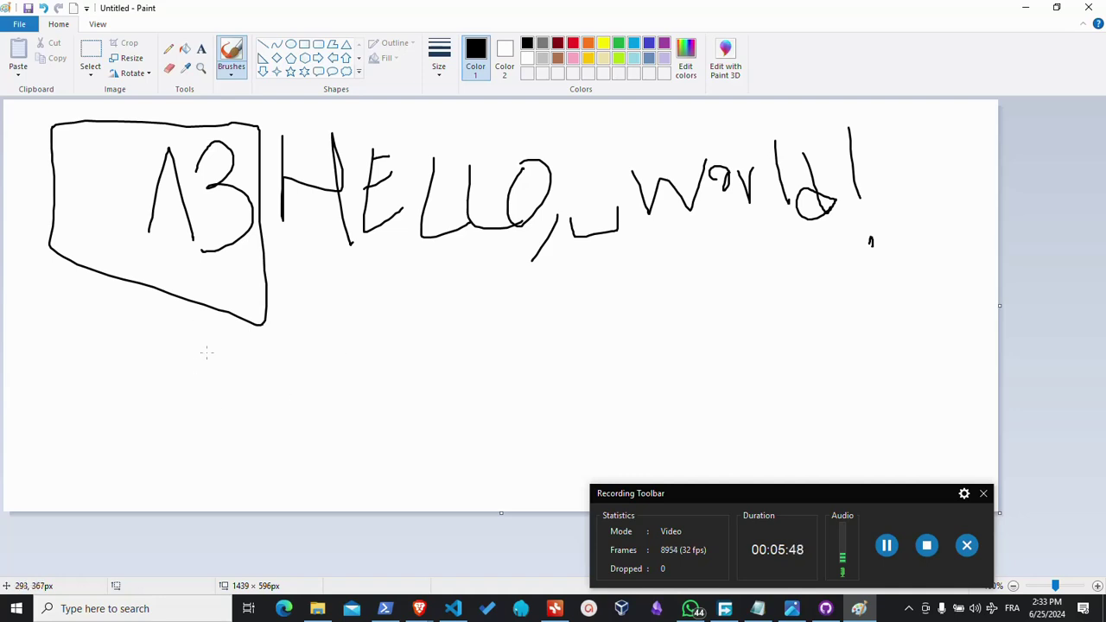
# Draw an empty box below, a 6, underline the text and write Dynamic.
pyautogui.moveTo(77, 284); pyautogui.dragTo(271, 346)
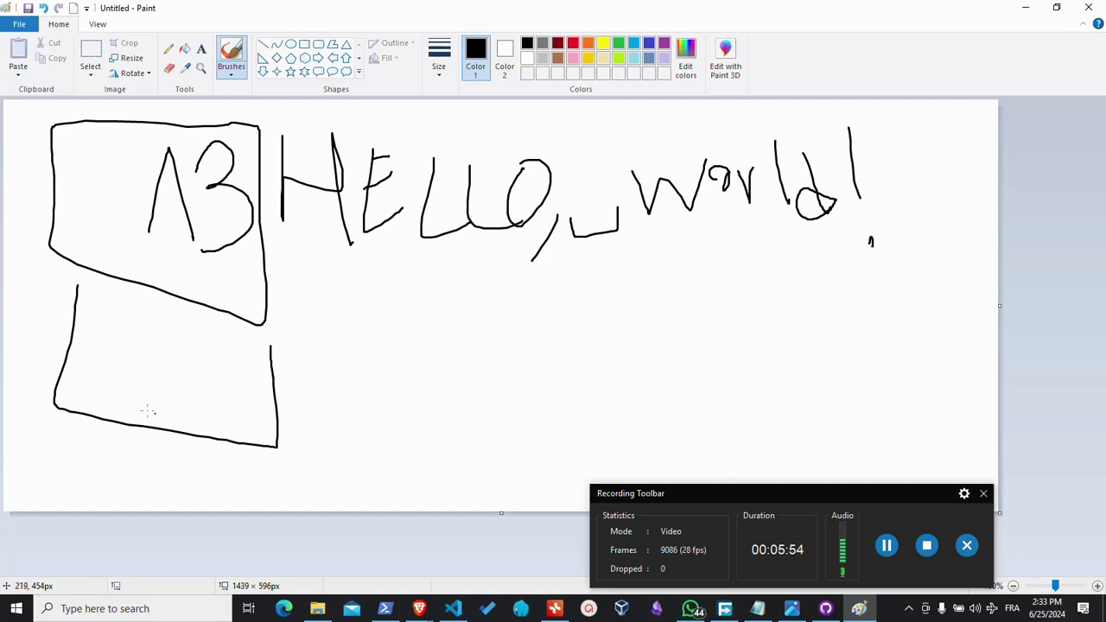
pyautogui.moveTo(77, 287); pyautogui.dragTo(275, 346)
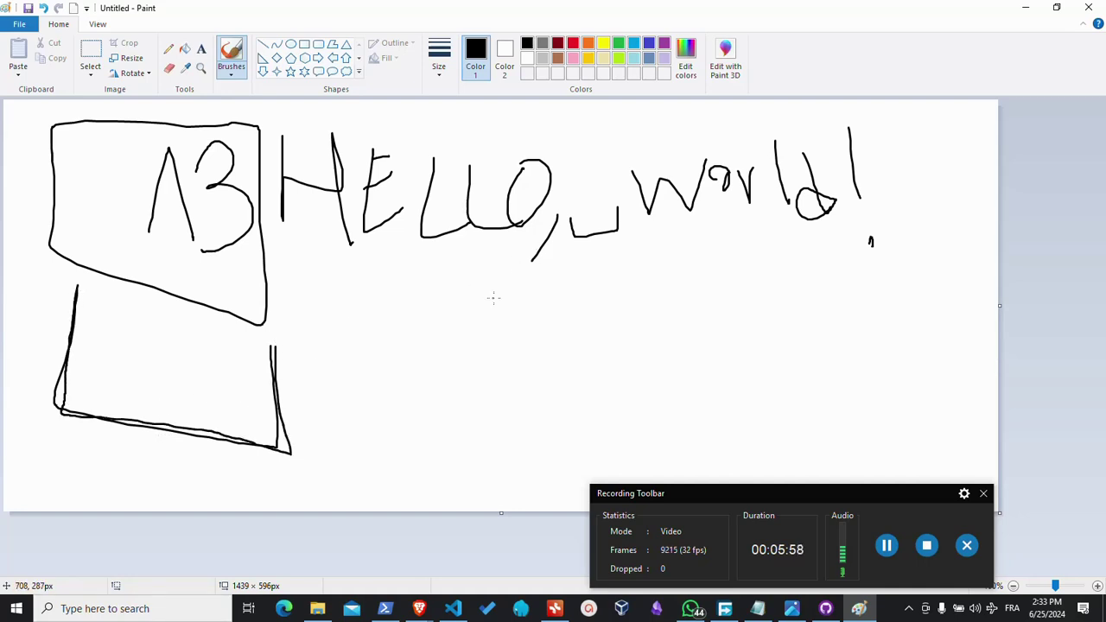
pyautogui.moveTo(532, 288); pyautogui.dragTo(492, 321)
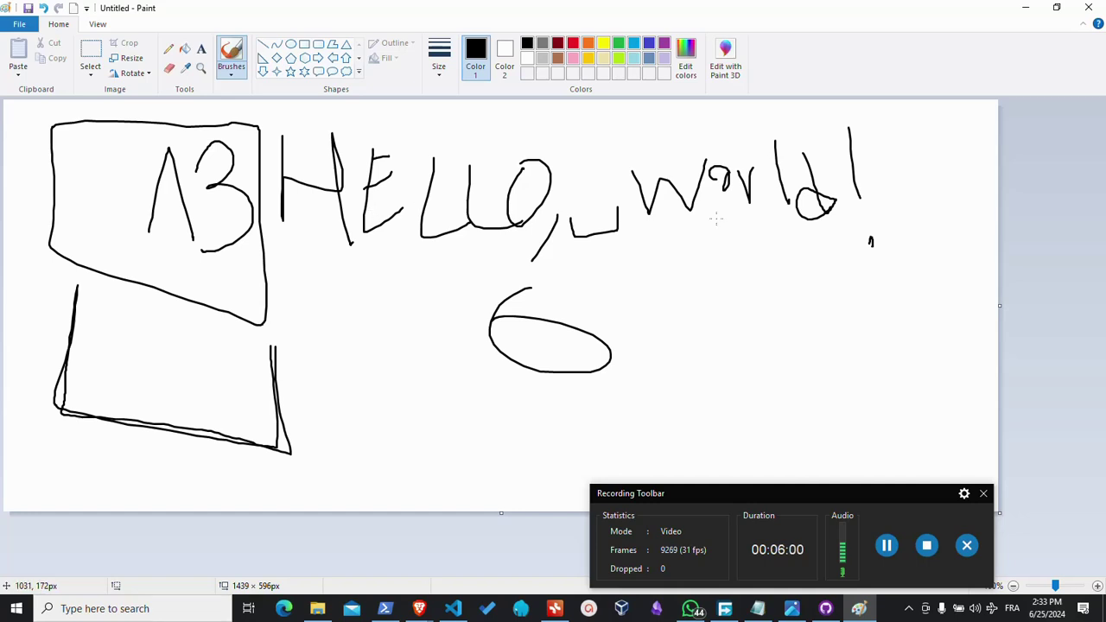
pyautogui.moveTo(286, 224); pyautogui.dragTo(878, 203)
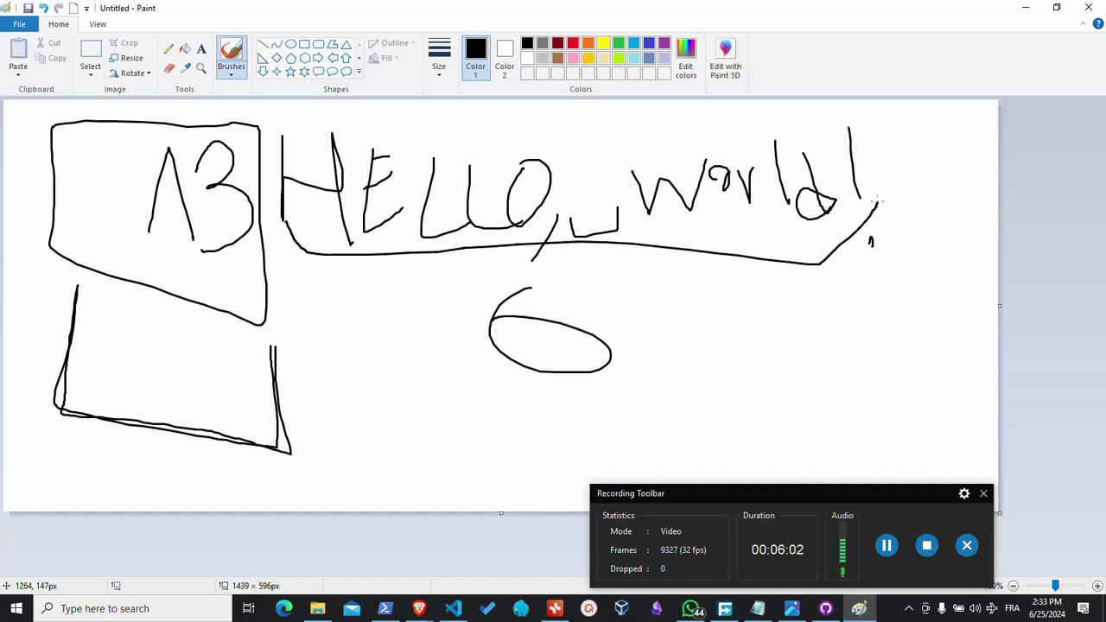
pyautogui.moveTo(662, 330)
pyautogui.mouseDown()
pyautogui.moveTo(748, 371)
pyautogui.moveTo(736, 445)
pyautogui.mouseUp()
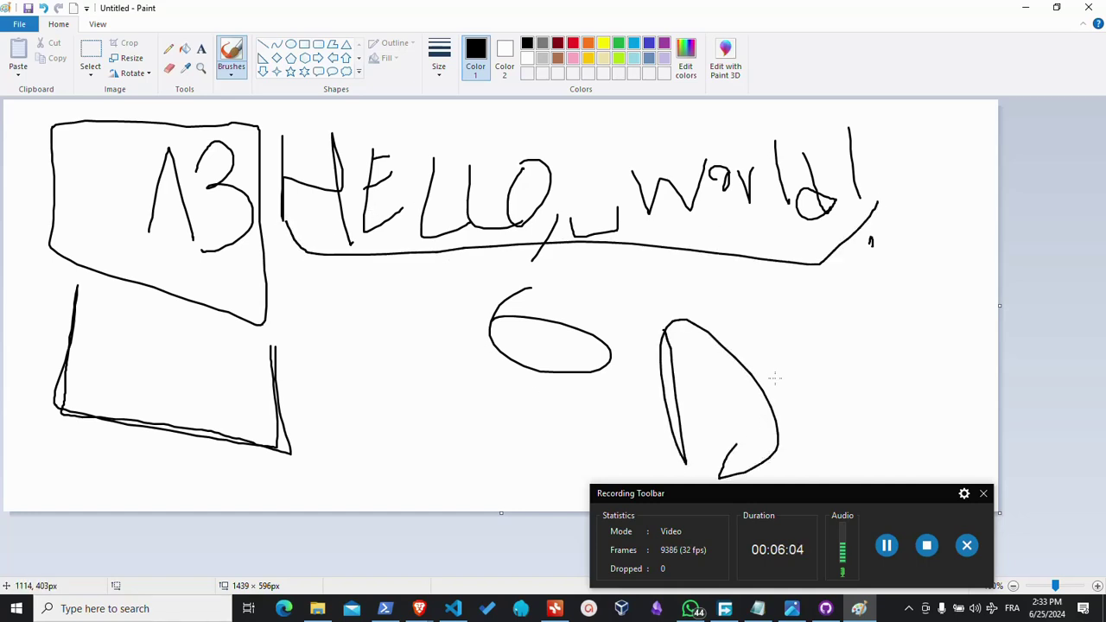
pyautogui.moveTo(778, 380); pyautogui.dragTo(815, 426)
pyautogui.moveTo(821, 380)
pyautogui.mouseDown()
pyautogui.moveTo(838, 353)
pyautogui.moveTo(934, 339)
pyautogui.mouseUp()
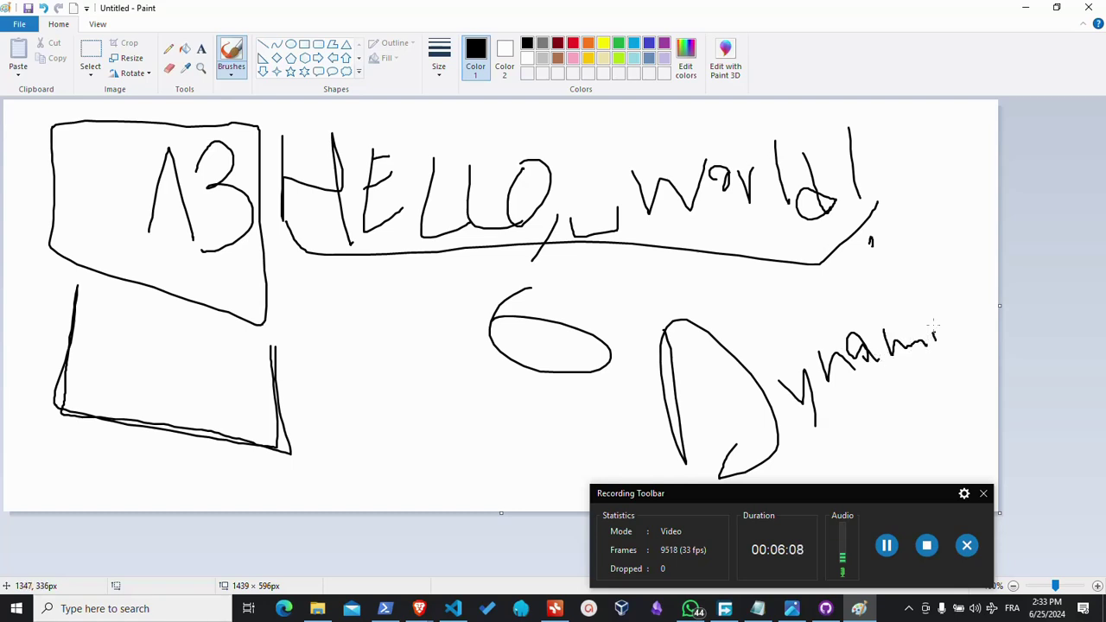
pyautogui.moveTo(969, 305); pyautogui.dragTo(1006, 333)
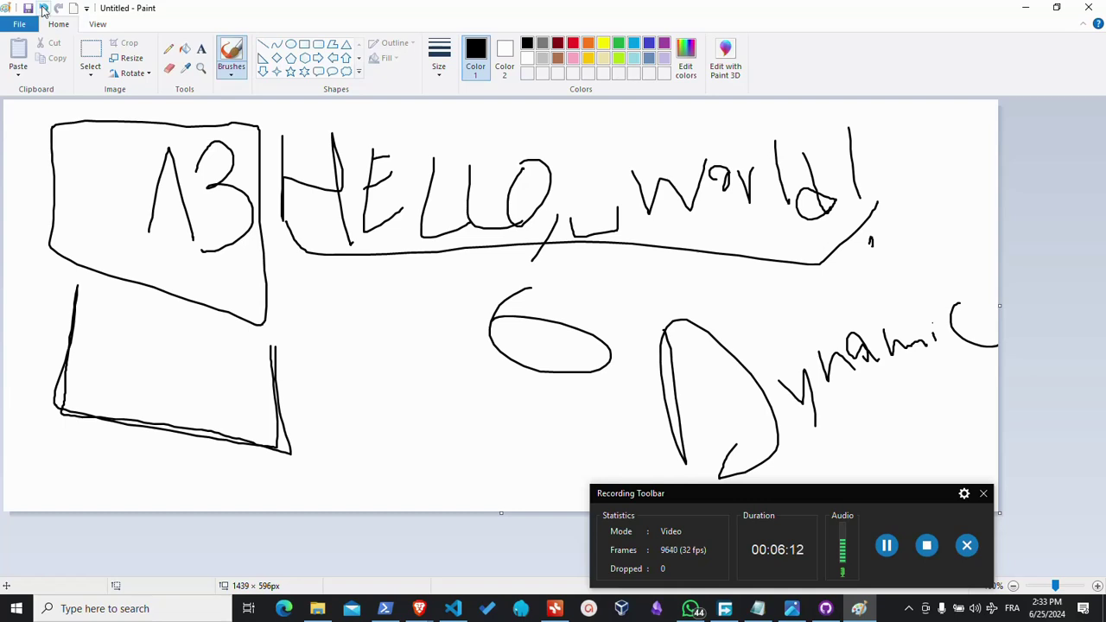
# Undo every handwritten stroke until the canvas is blank.
pyautogui.click(43, 7)
pyautogui.click(44, 8)
pyautogui.click(44, 7)
pyautogui.click(43, 8)
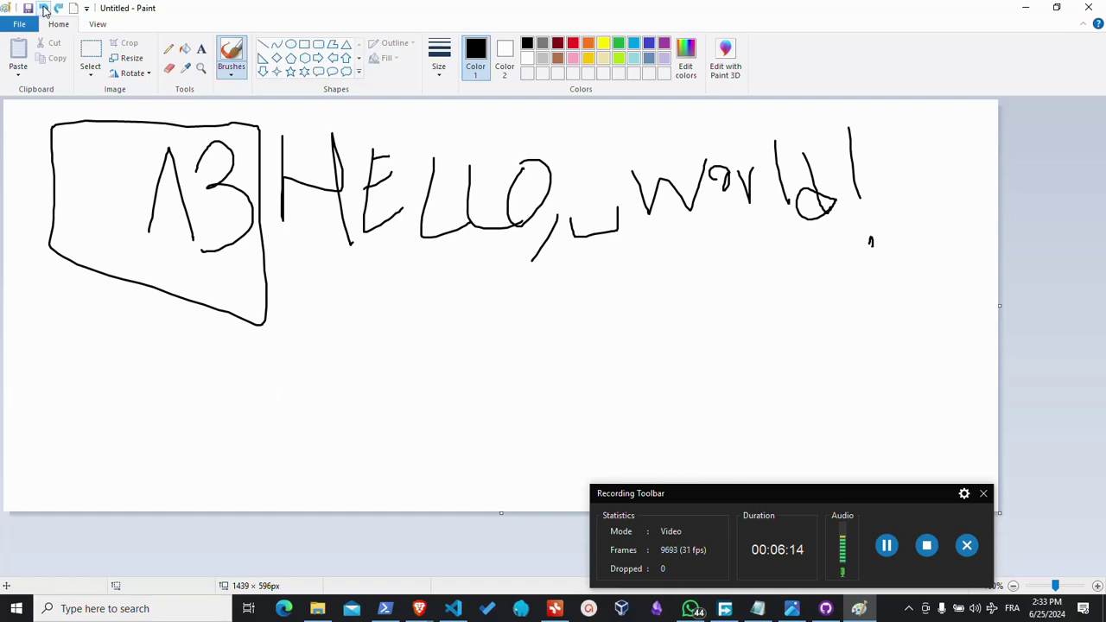
pyautogui.click(43, 8)
pyautogui.click(43, 8)
pyautogui.click(44, 8)
pyautogui.click(44, 8)
pyautogui.click(43, 8)
pyautogui.click(44, 8)
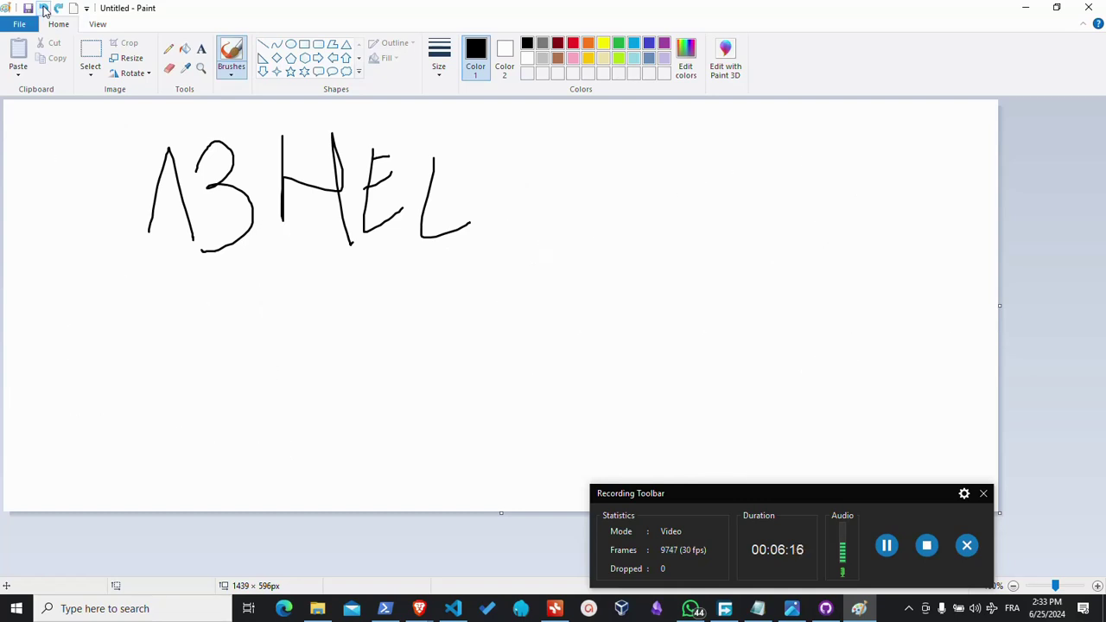
pyautogui.click(43, 8)
pyautogui.click(43, 7)
pyautogui.click(43, 8)
pyautogui.click(44, 8)
pyautogui.click(43, 7)
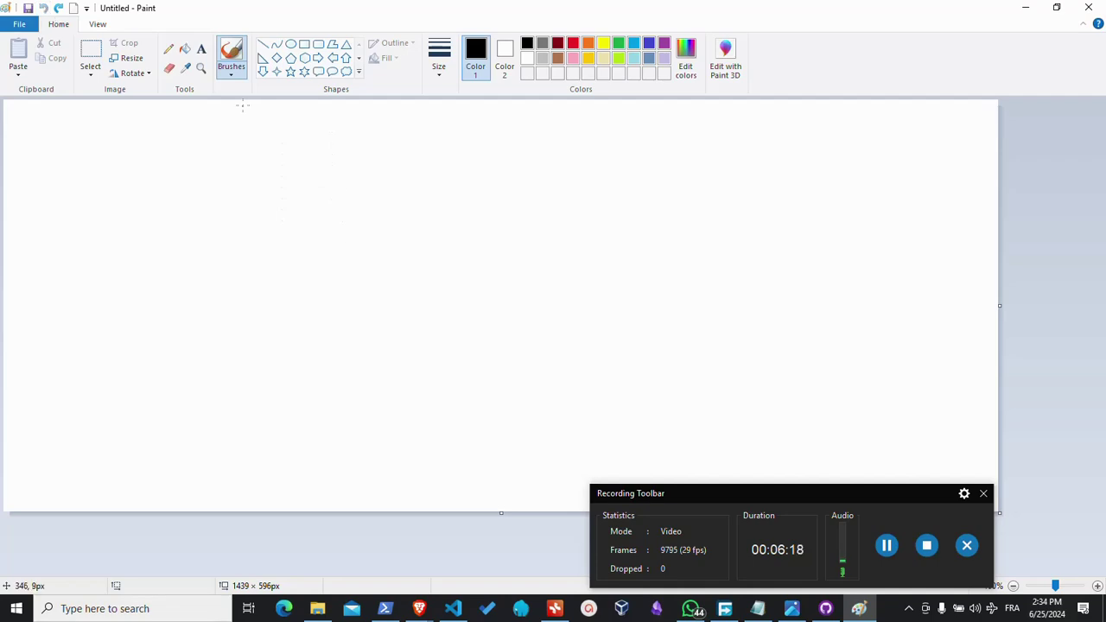
# Draw an L shape with a plus sign beside it.
pyautogui.moveTo(331, 171)
pyautogui.mouseDown()
pyautogui.moveTo(313, 206)
pyautogui.moveTo(446, 256)
pyautogui.mouseUp()
pyautogui.moveTo(510, 247)
pyautogui.mouseDown()
pyautogui.moveTo(593, 254)
pyautogui.moveTo(576, 278)
pyautogui.mouseUp()
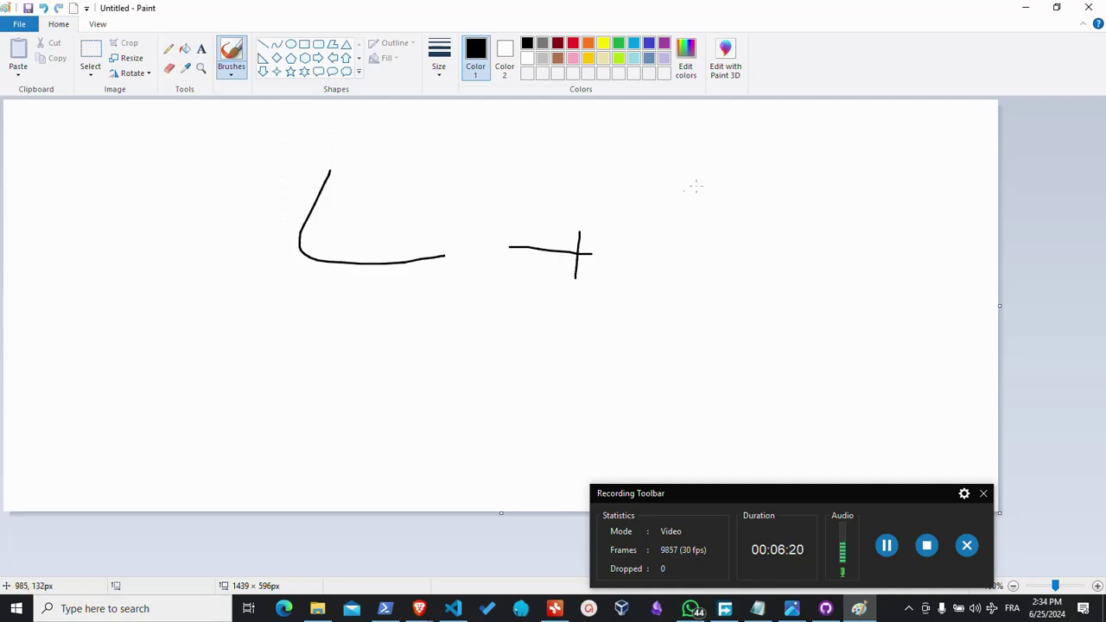
pyautogui.moveTo(710, 179); pyautogui.dragTo(791, 283)
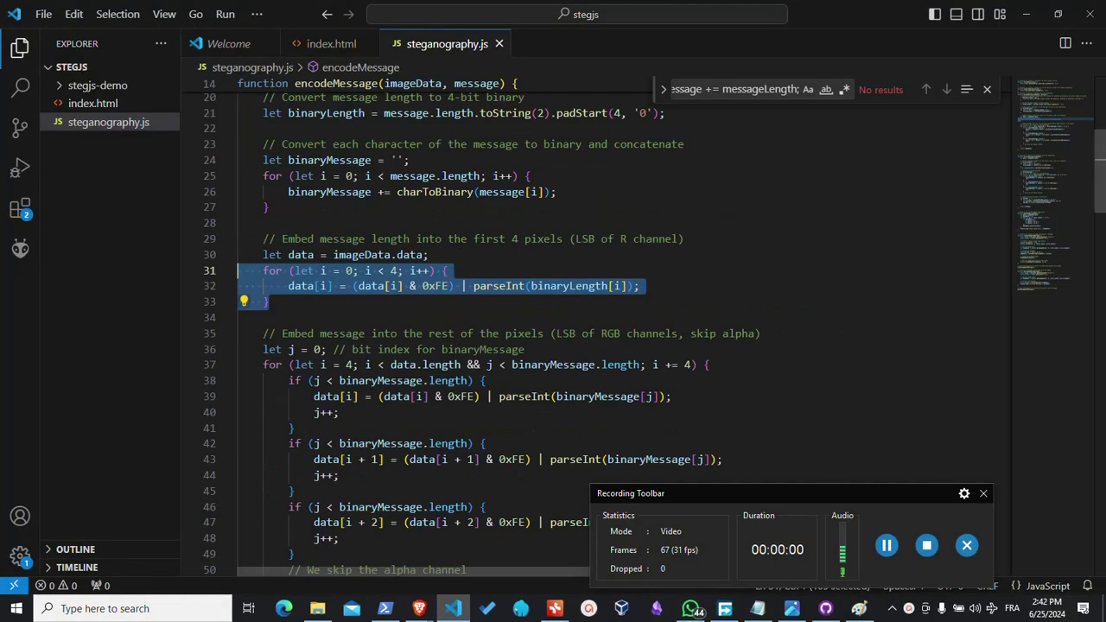
pyautogui.scroll(-2, 309, 270)
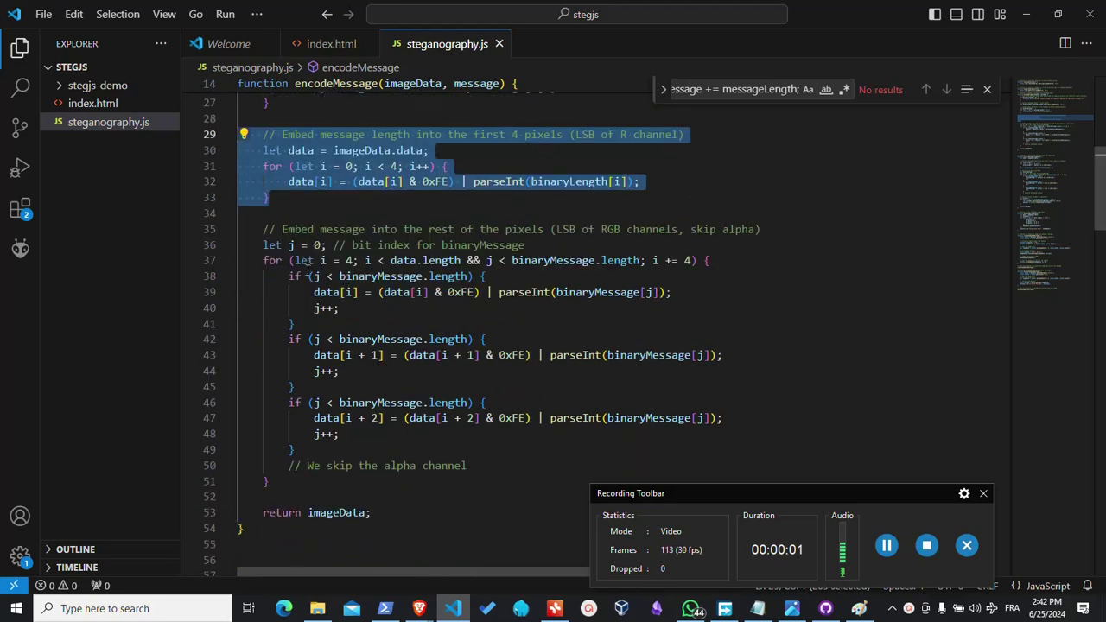
pyautogui.moveTo(249, 212); pyautogui.dragTo(270, 481)
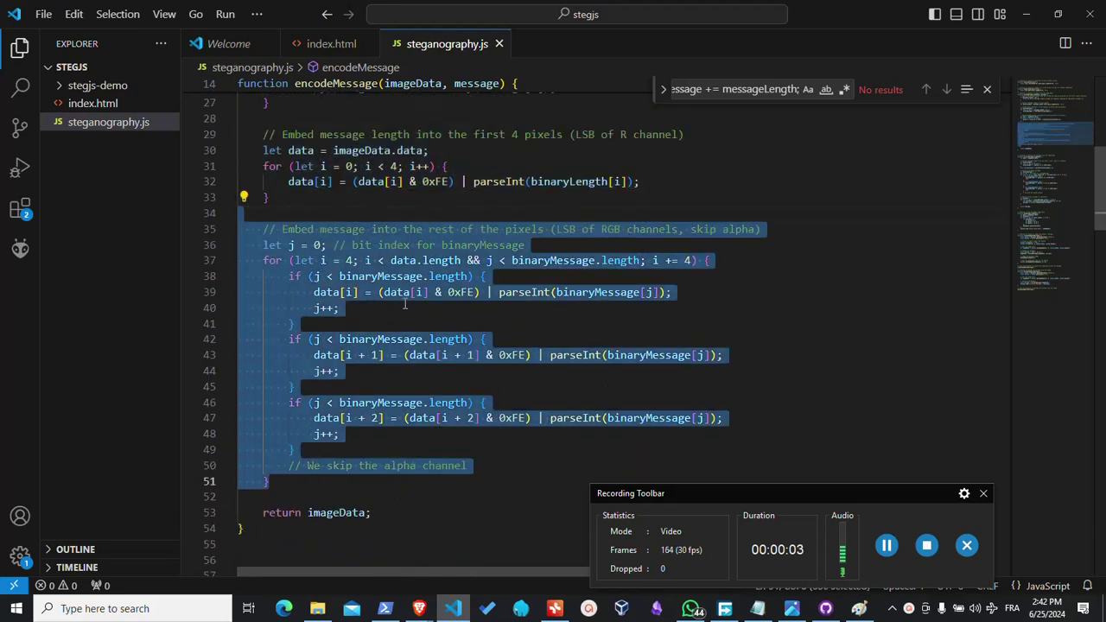
pyautogui.scroll(2, 423, 238)
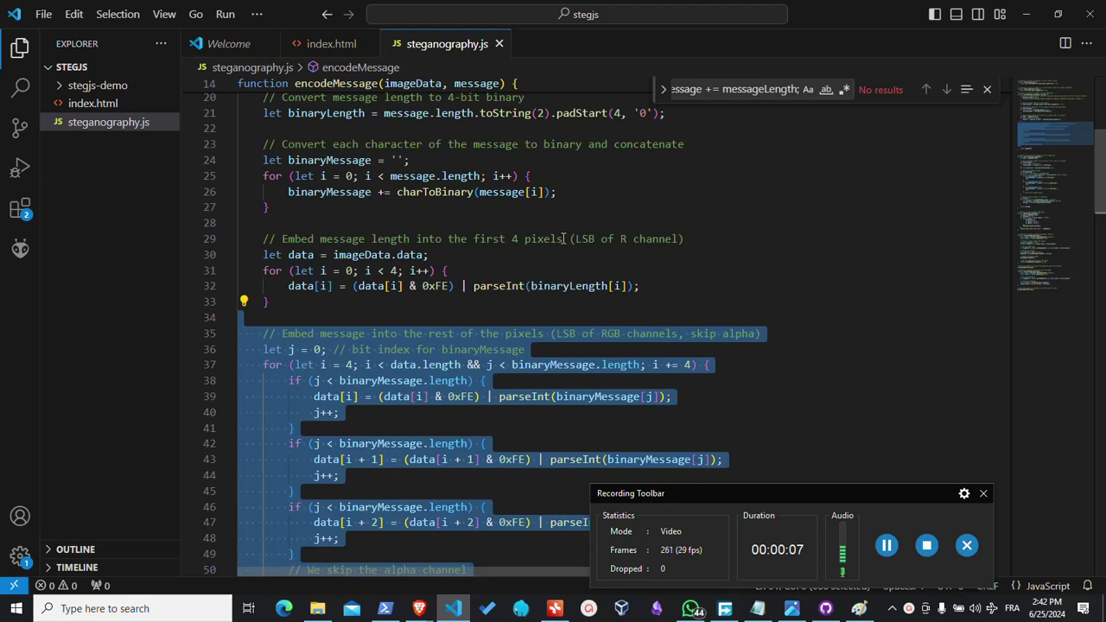
pyautogui.moveTo(564, 239); pyautogui.dragTo(507, 238)
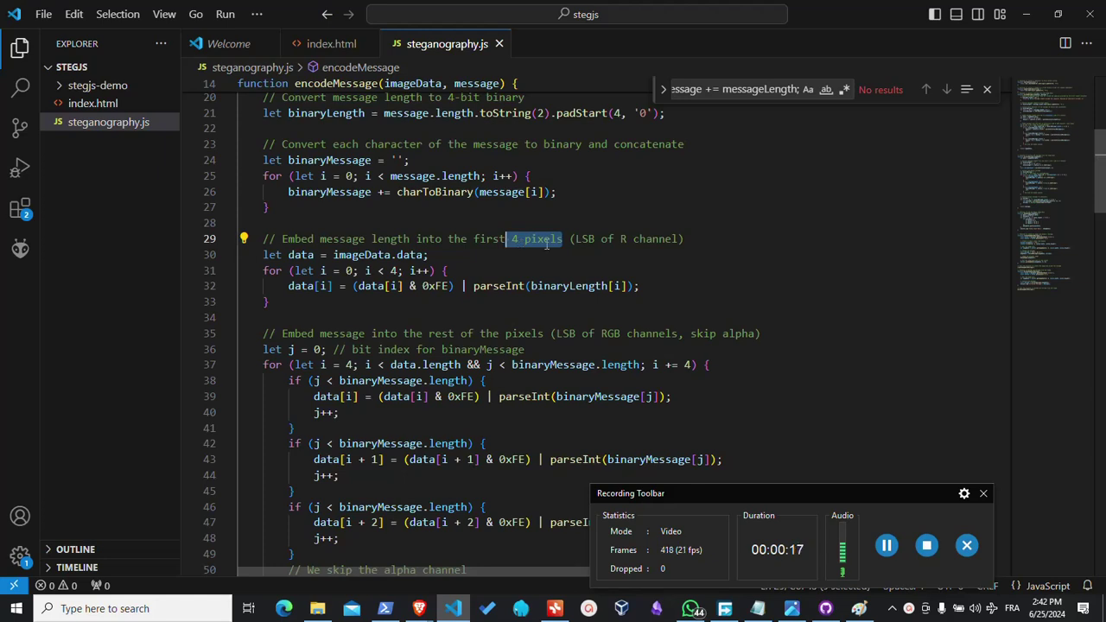
pyautogui.click(861, 610)
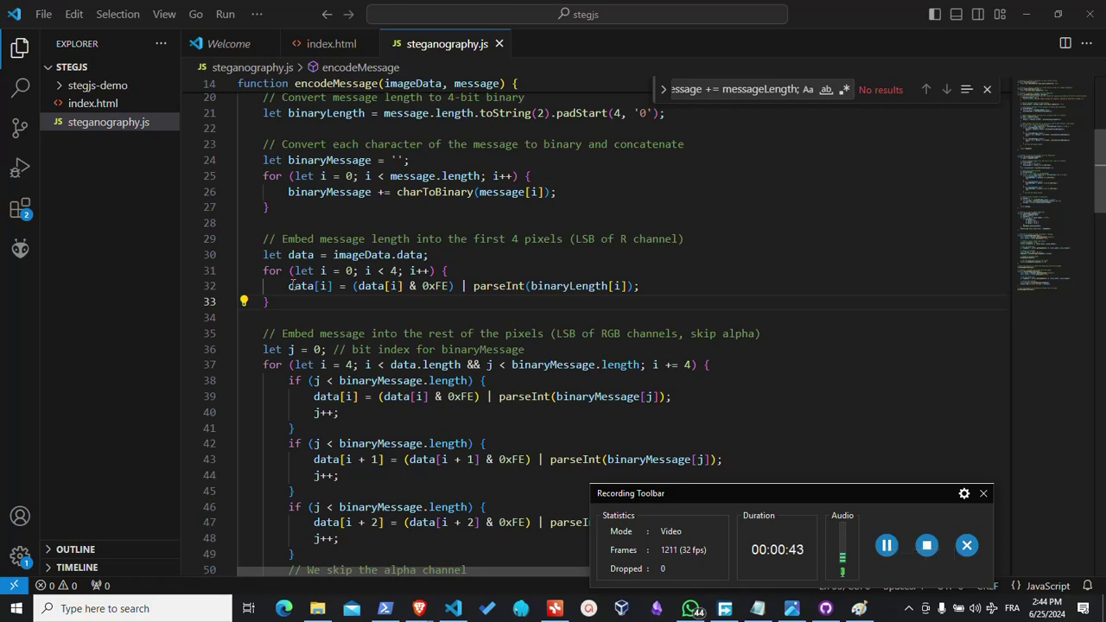
# Highlight the uses of data and imageData in the encoding code.
pyautogui.doubleClick(310, 287)
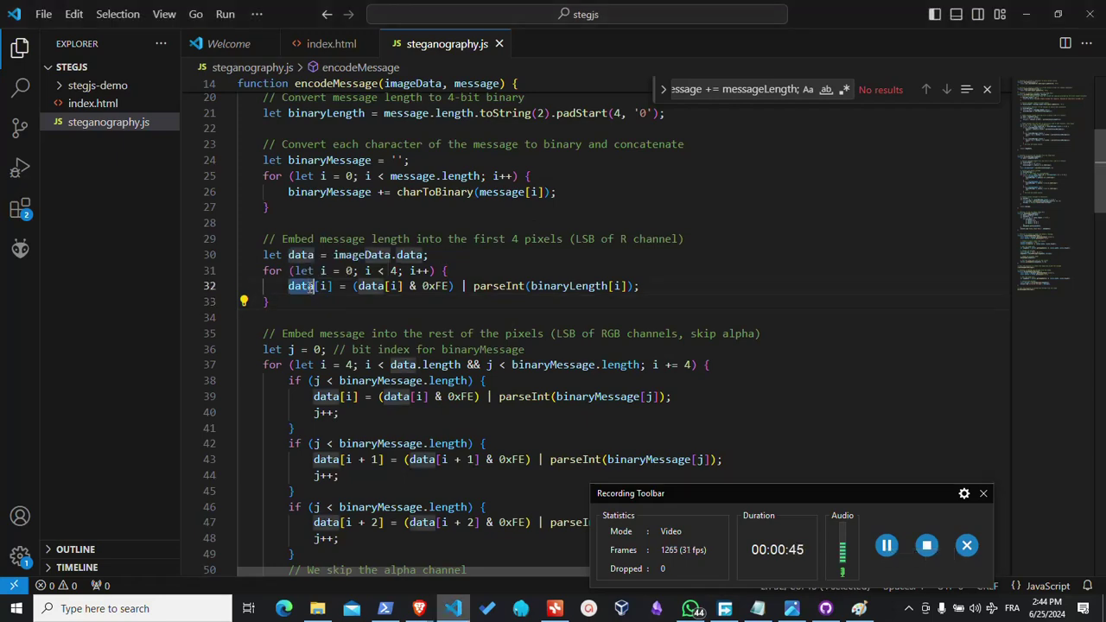
pyautogui.scroll(3, 381, 209)
pyautogui.scroll(2, 381, 209)
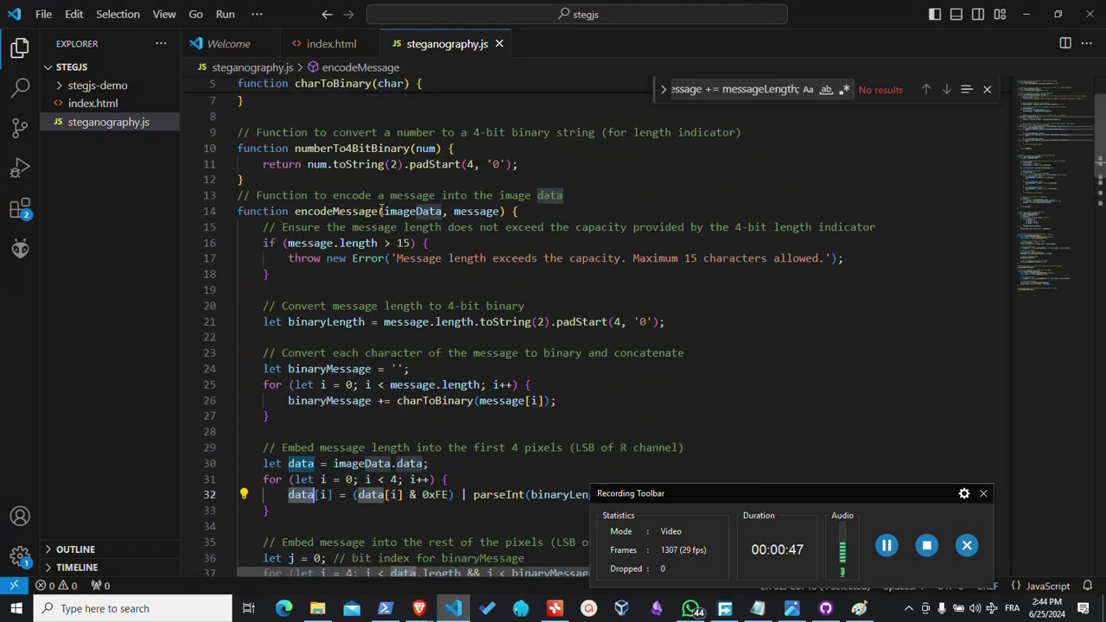
pyautogui.scroll(1, 381, 209)
pyautogui.scroll(1, 381, 210)
pyautogui.scroll(-3, 381, 209)
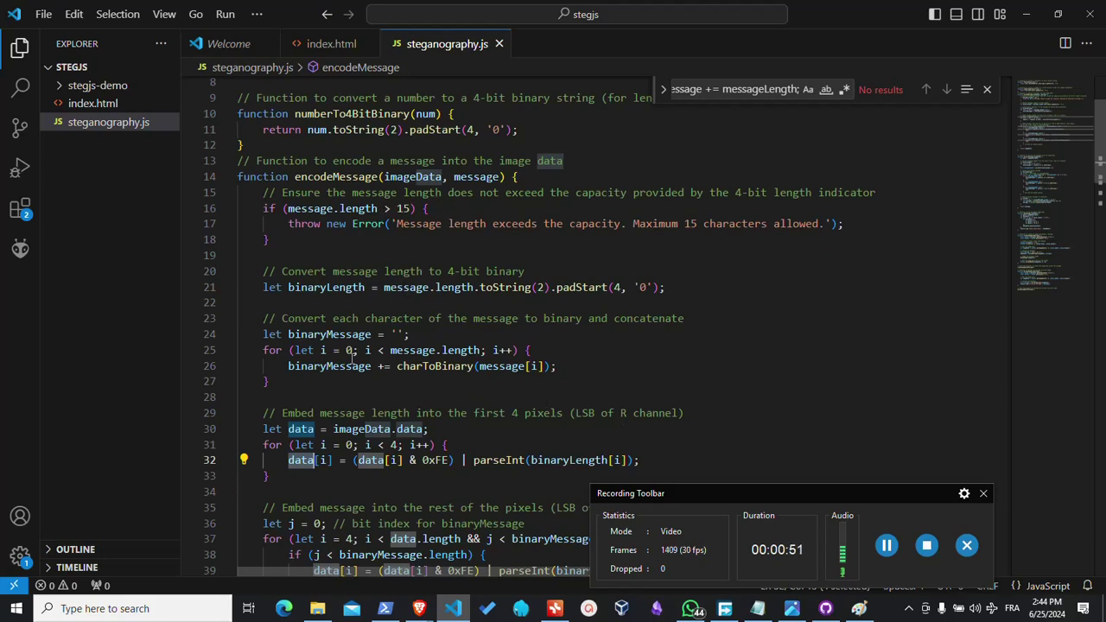
pyautogui.doubleClick(409, 176)
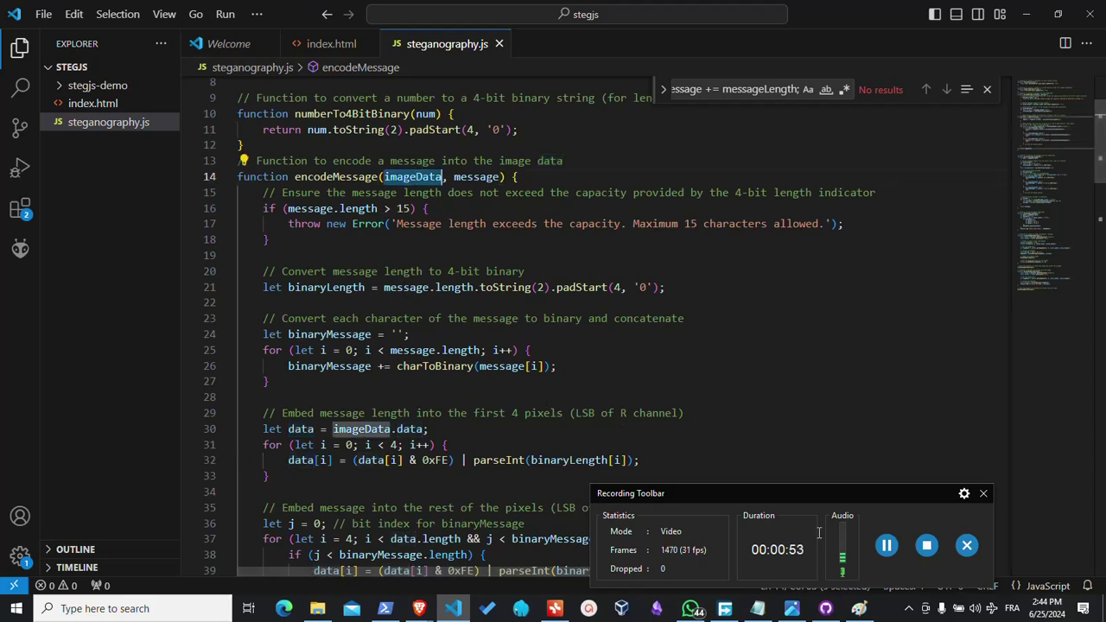
pyautogui.click(361, 429)
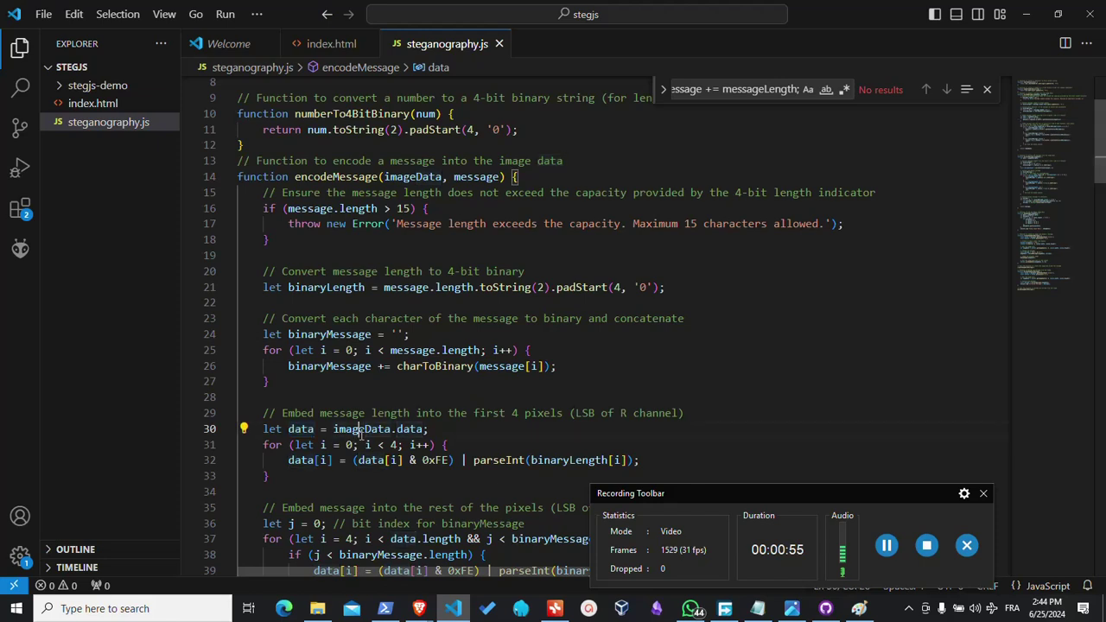
pyautogui.doubleClick(362, 429)
pyautogui.doubleClick(412, 430)
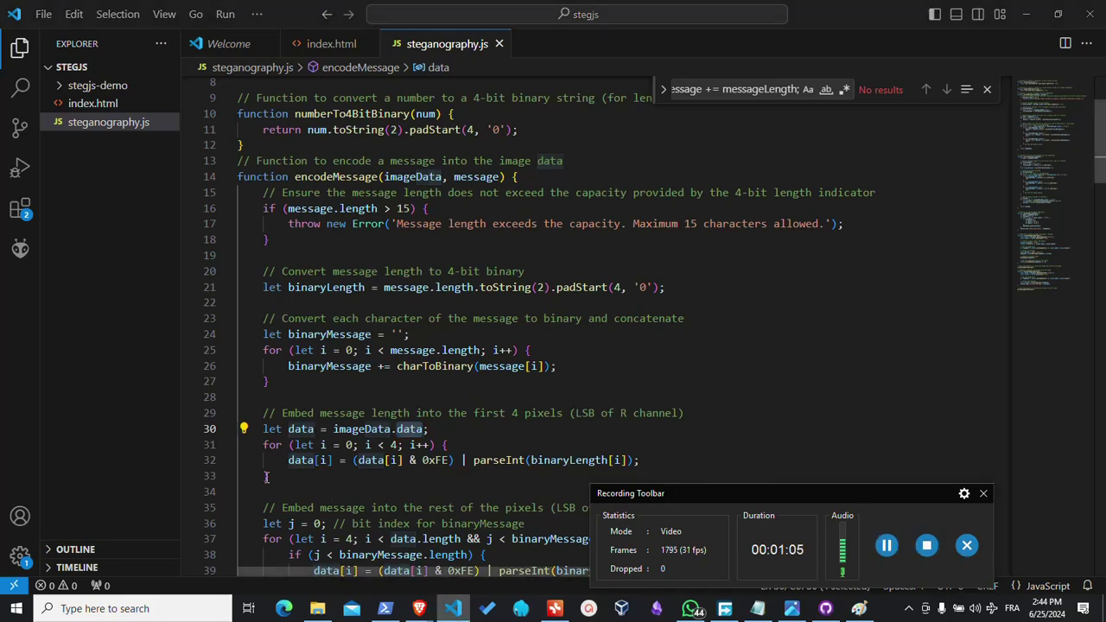
# Select the lines 36–51 embedding loop and the & 0xFE mask, then return to Brave.
pyautogui.moveTo(267, 476); pyautogui.dragTo(198, 420)
pyautogui.scroll(-2, 386, 458)
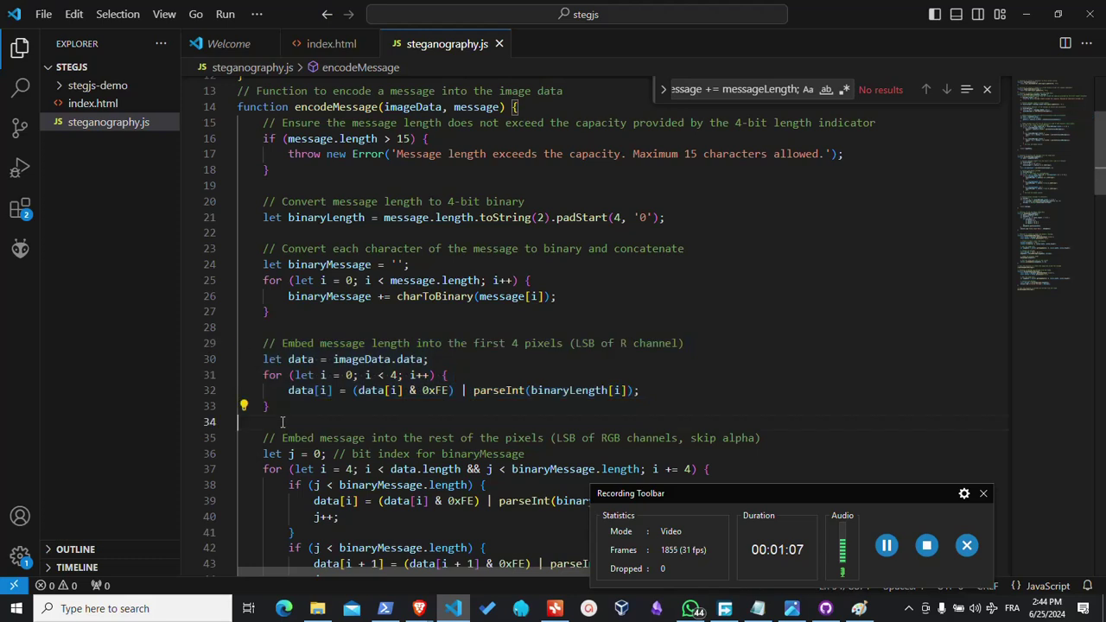
pyautogui.moveTo(283, 427); pyautogui.dragTo(239, 329)
pyautogui.scroll(-5, 351, 430)
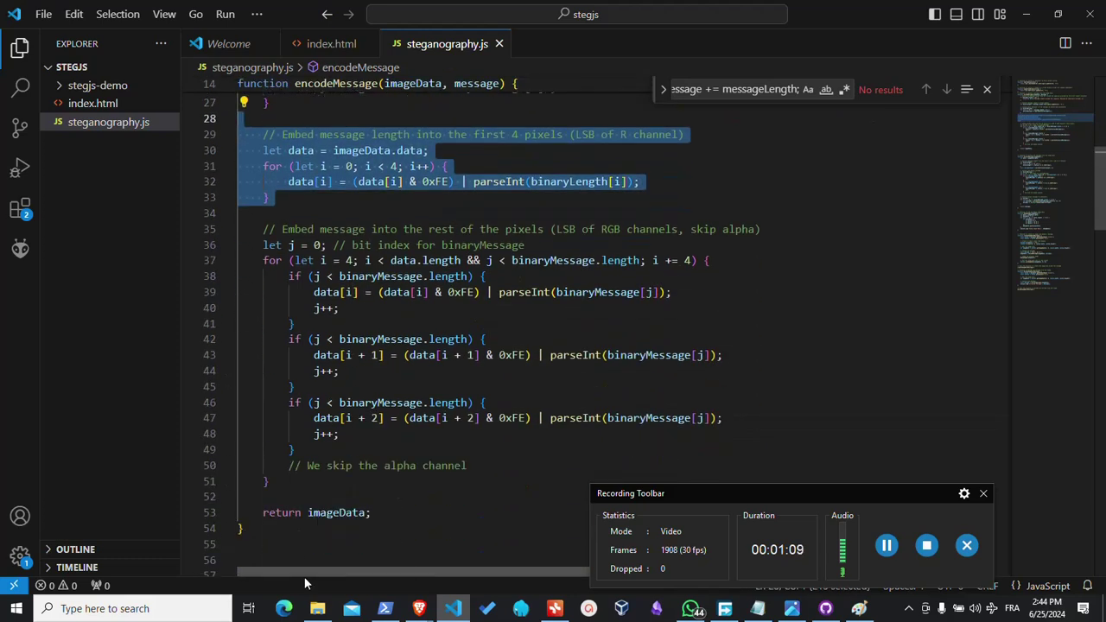
pyautogui.moveTo(270, 481); pyautogui.dragTo(224, 246)
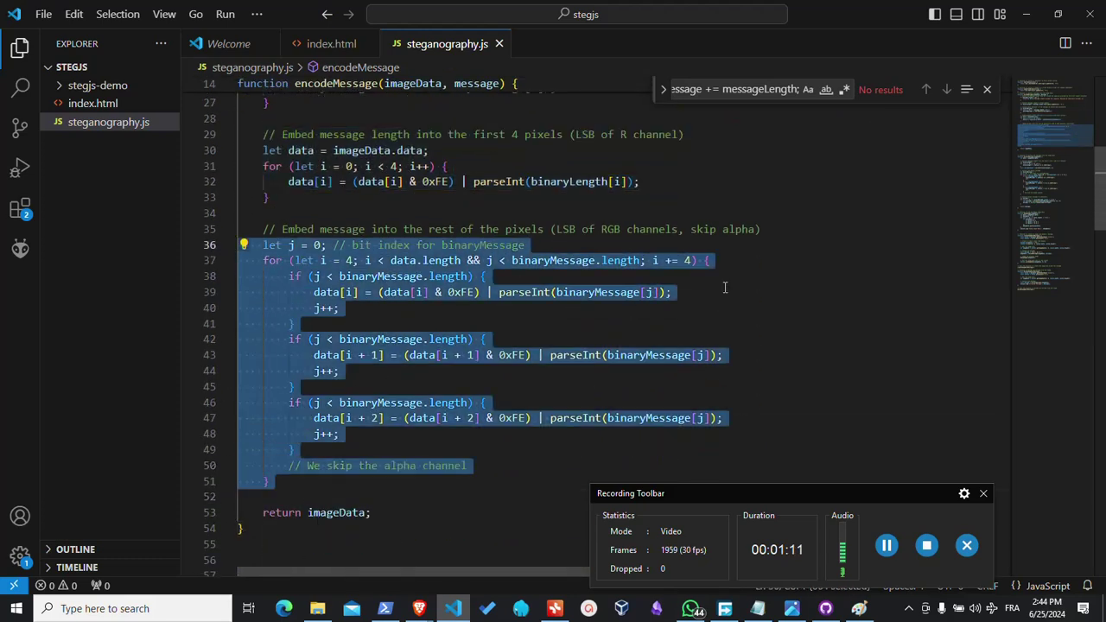
pyautogui.click(500, 356)
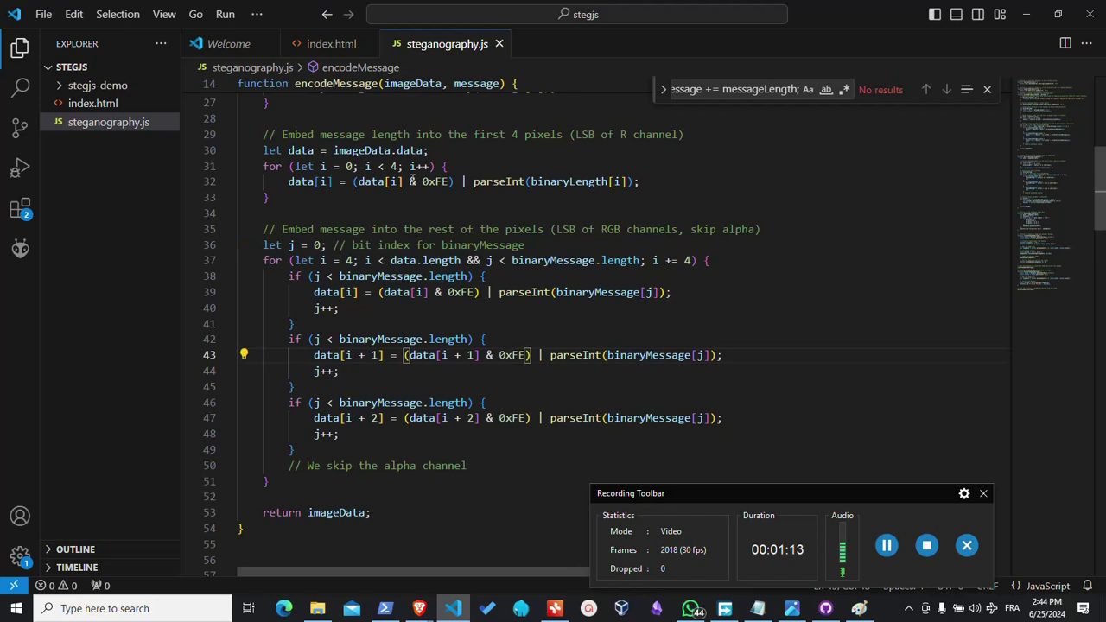
pyautogui.moveTo(409, 182); pyautogui.dragTo(451, 183)
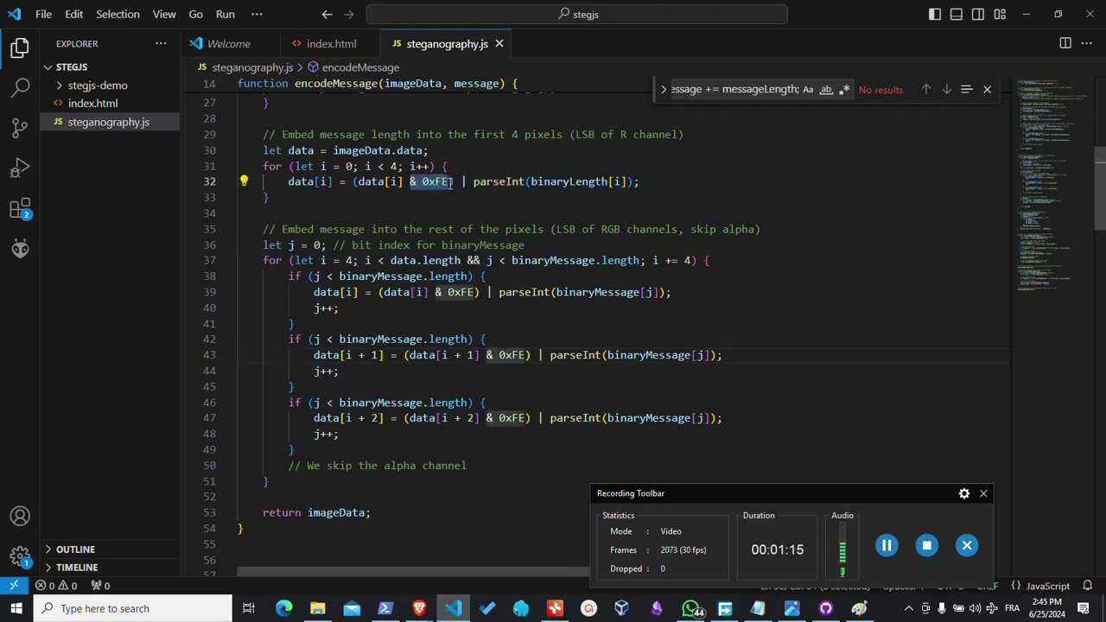
pyautogui.hotkey('alt', 'Tab')
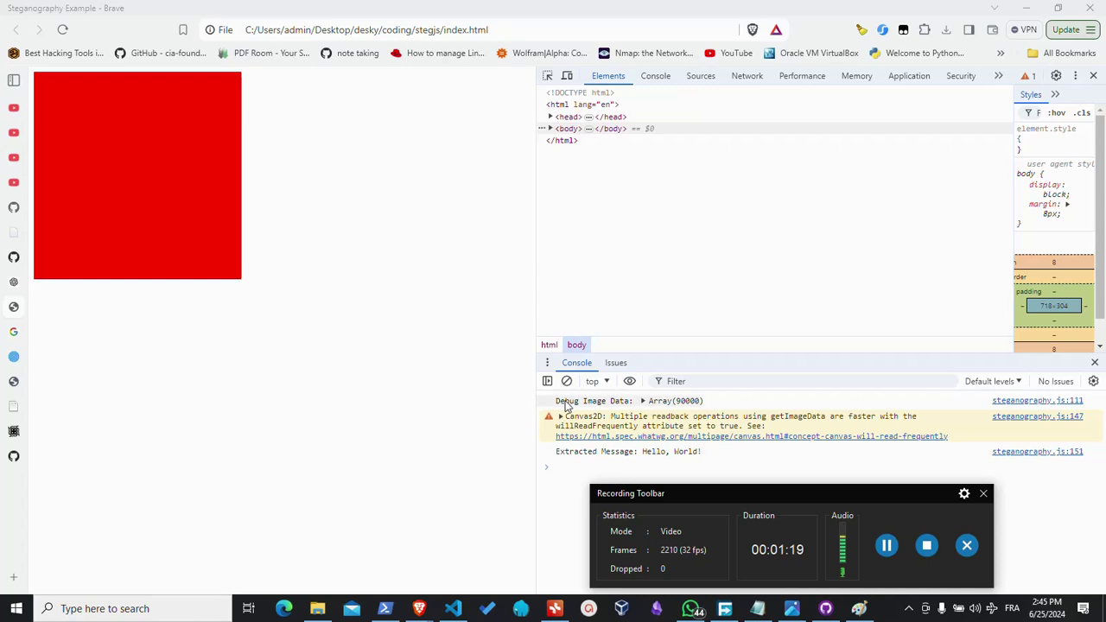
# Expand Array(90000), then [0 … 9999] and [0 … 99] to show pixel R, G, B bits.
pyautogui.click(644, 402)
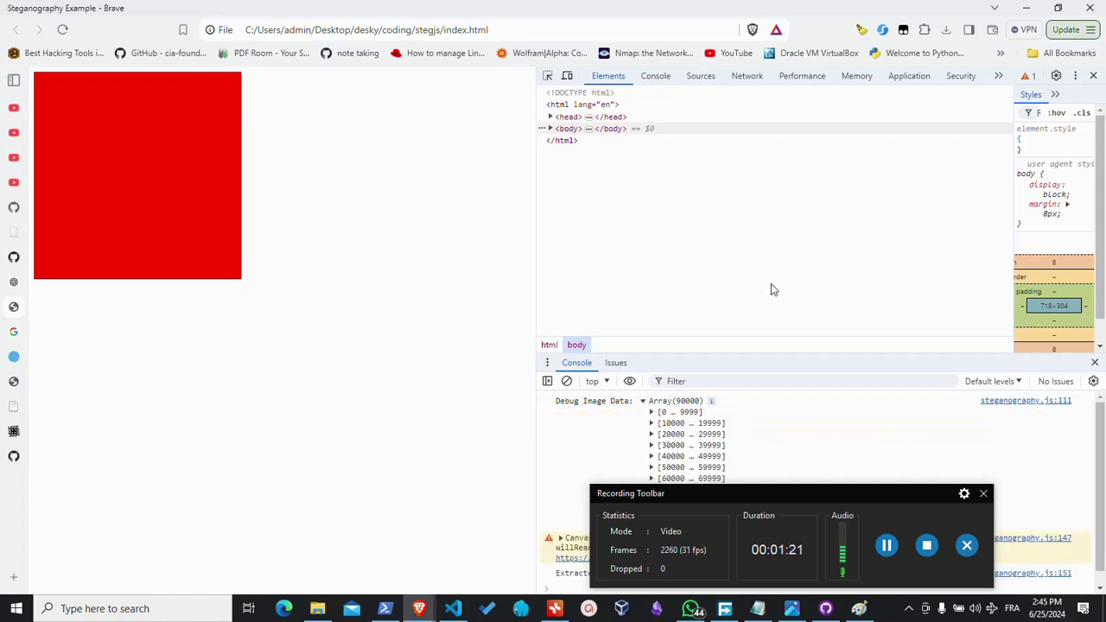
pyautogui.click(652, 411)
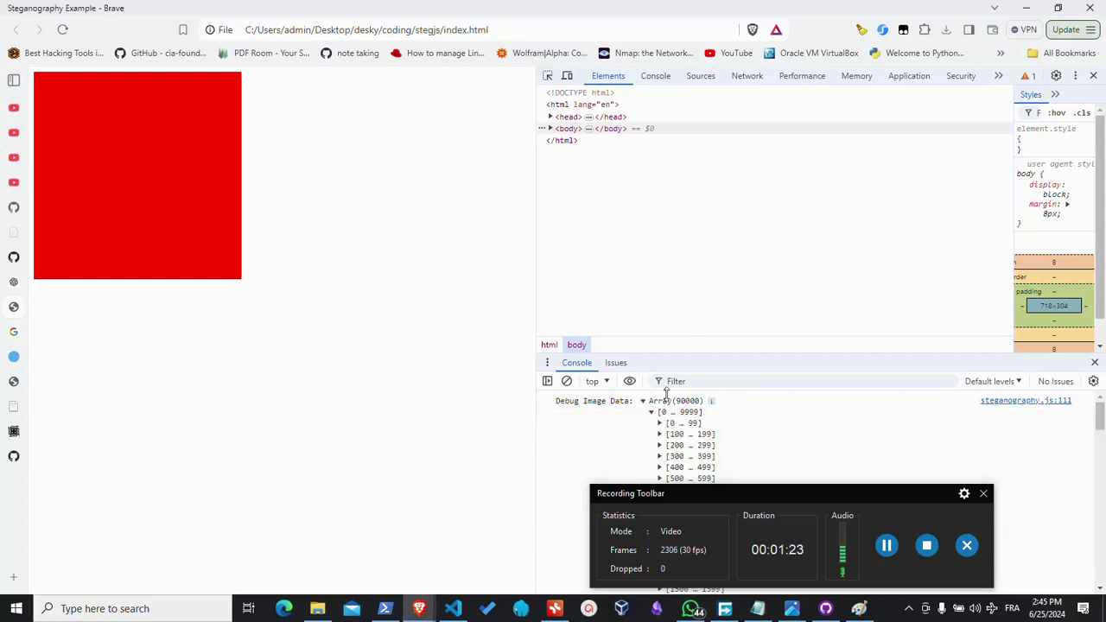
pyautogui.click(660, 423)
pyautogui.scroll(-1, 821, 425)
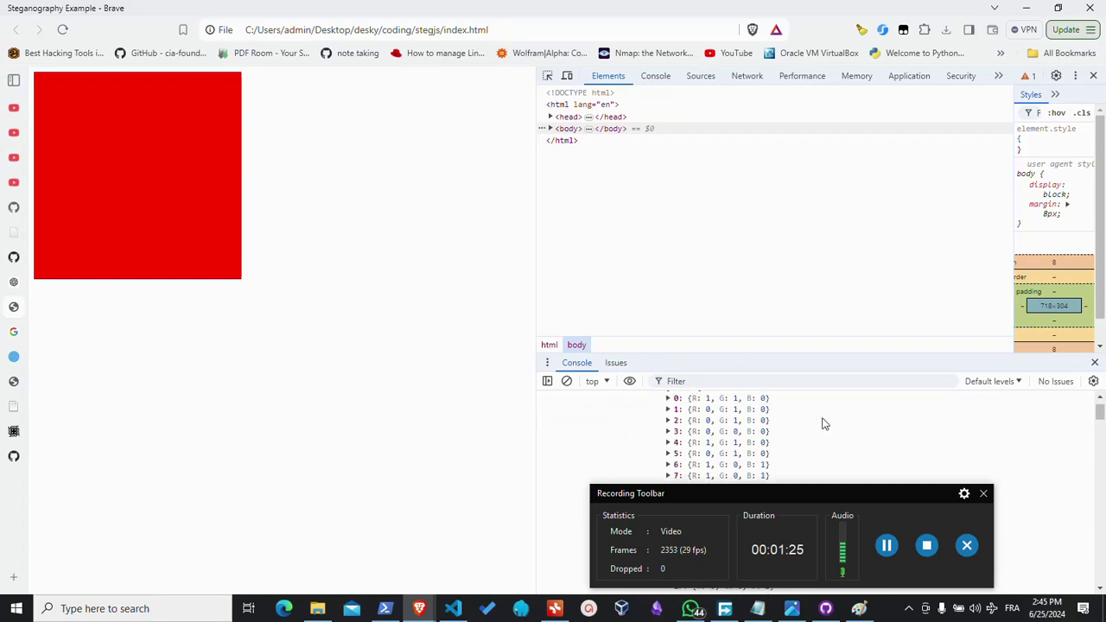
pyautogui.scroll(-3, 822, 424)
pyautogui.scroll(3, 822, 424)
pyautogui.scroll(1, 822, 424)
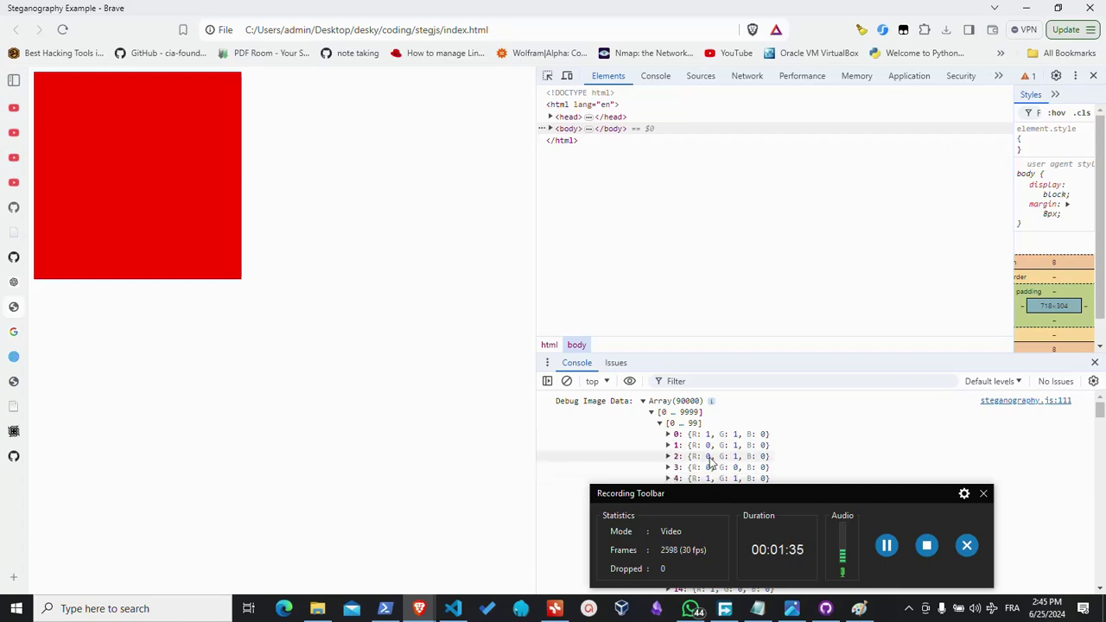
pyautogui.scroll(-3, 709, 459)
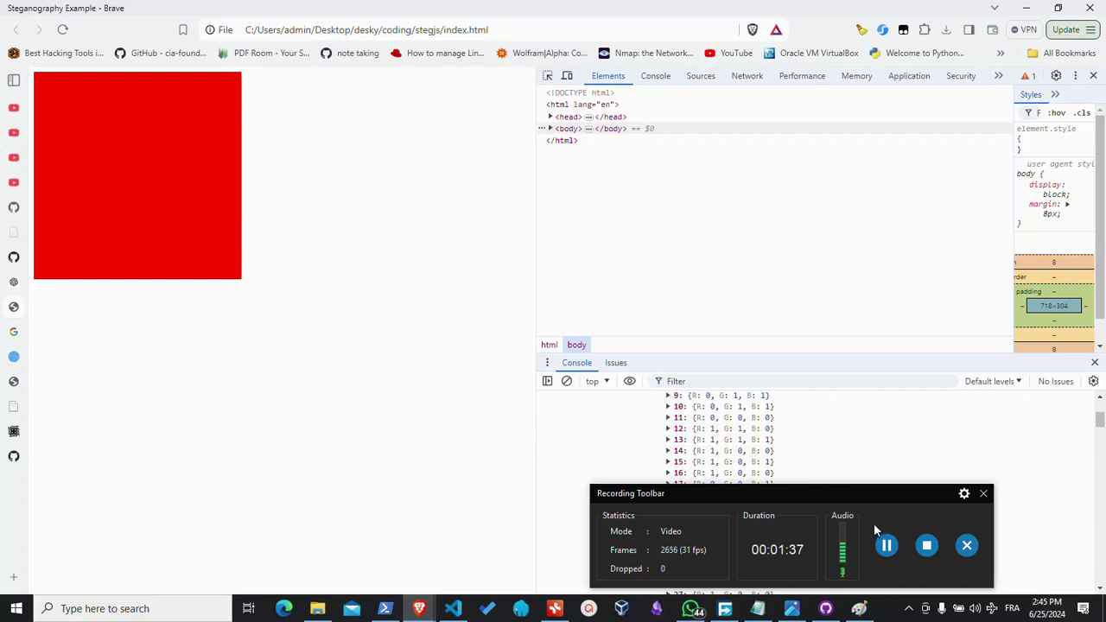
pyautogui.scroll(3, 710, 430)
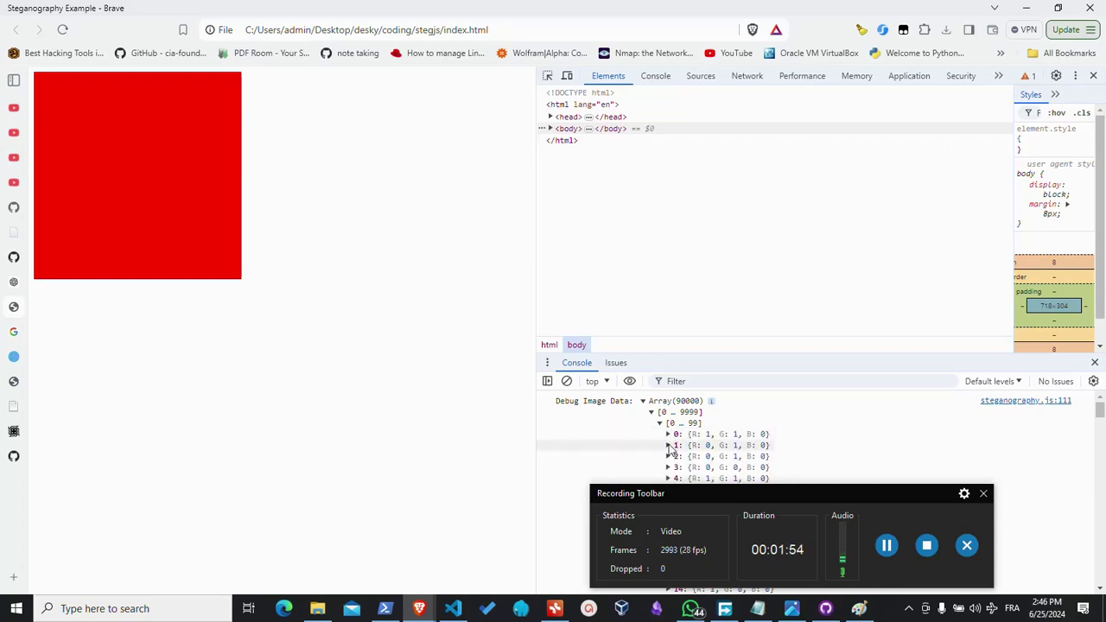
# Collapse pixel entry 1 and scroll the console back to the top.
pyautogui.click(670, 446)
pyautogui.scroll(-3, 704, 453)
pyautogui.scroll(-10, 707, 456)
pyautogui.scroll(-10, 707, 456)
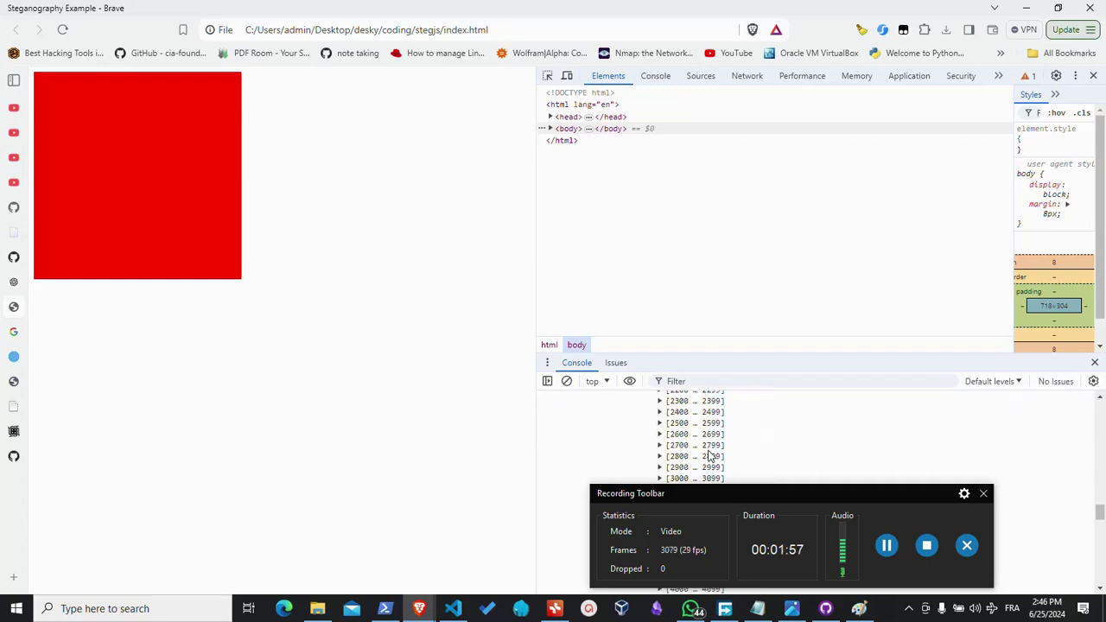
pyautogui.scroll(10, 709, 456)
pyautogui.scroll(10, 709, 455)
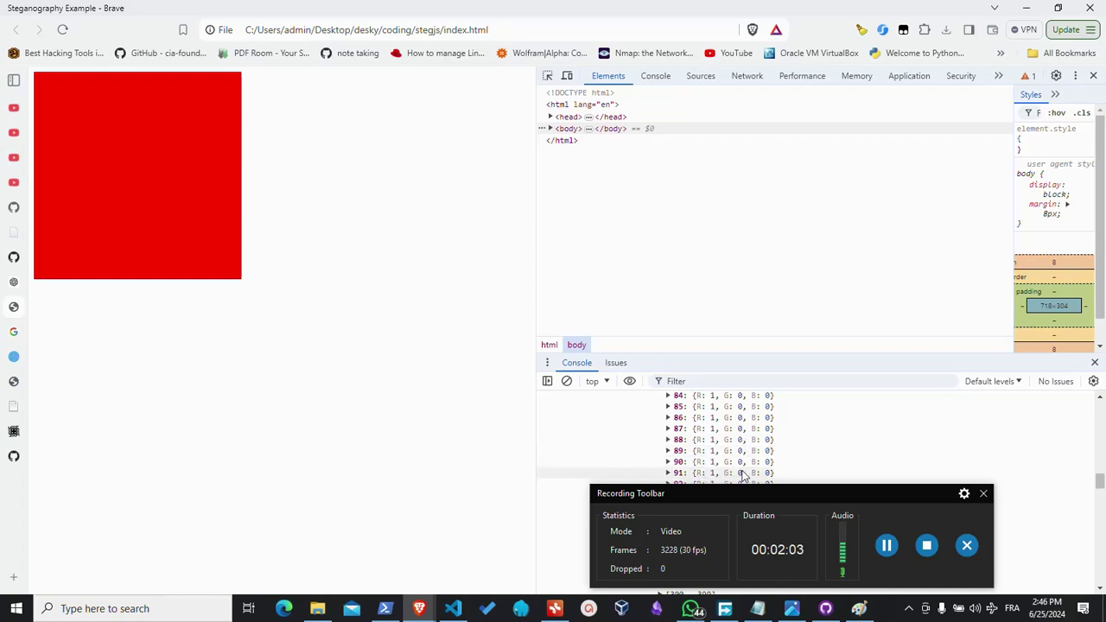
pyautogui.scroll(3, 726, 437)
pyautogui.scroll(2, 726, 435)
pyautogui.scroll(2, 726, 435)
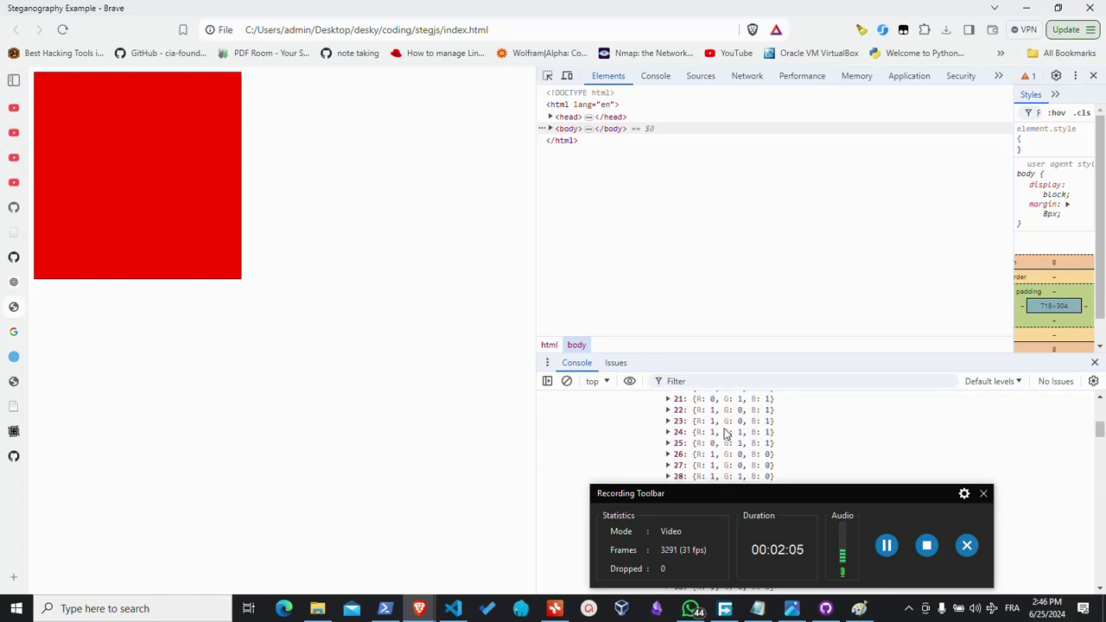
pyautogui.scroll(3, 726, 434)
pyautogui.scroll(3, 726, 435)
pyautogui.scroll(-1, 726, 435)
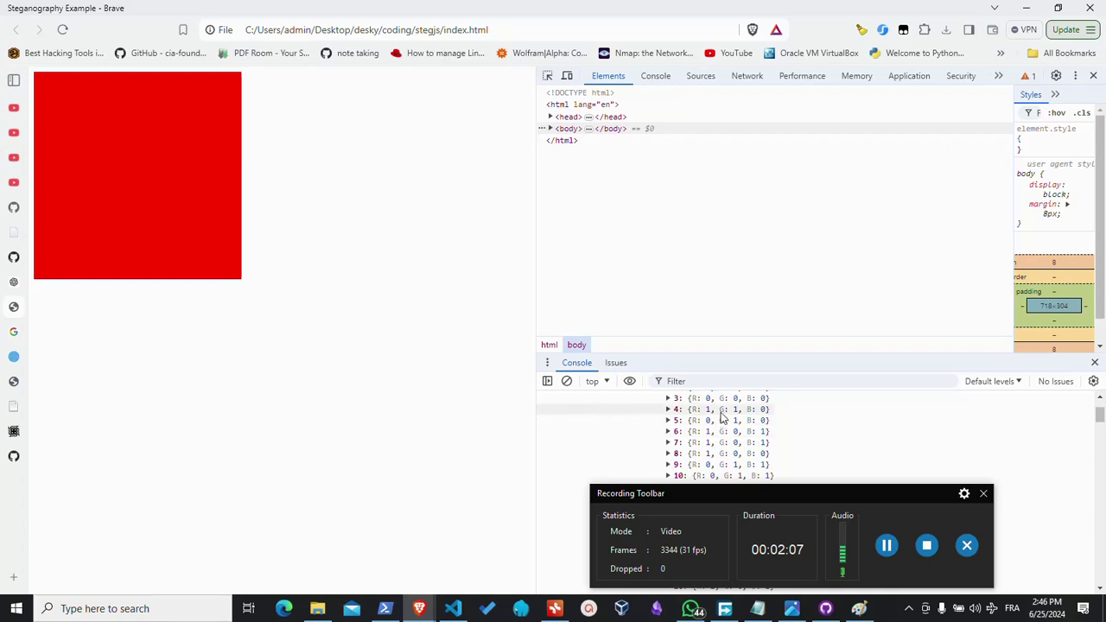
pyautogui.scroll(1, 722, 423)
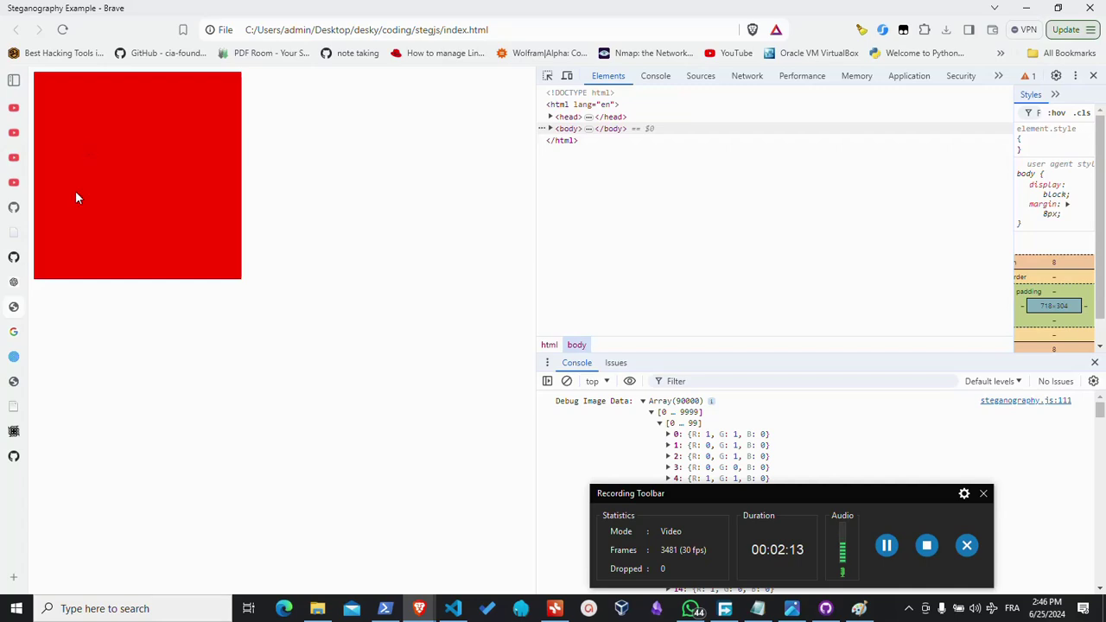
# Switch to the 'steg analyse online' Google results tab.
pyautogui.moveTo(30, 359)
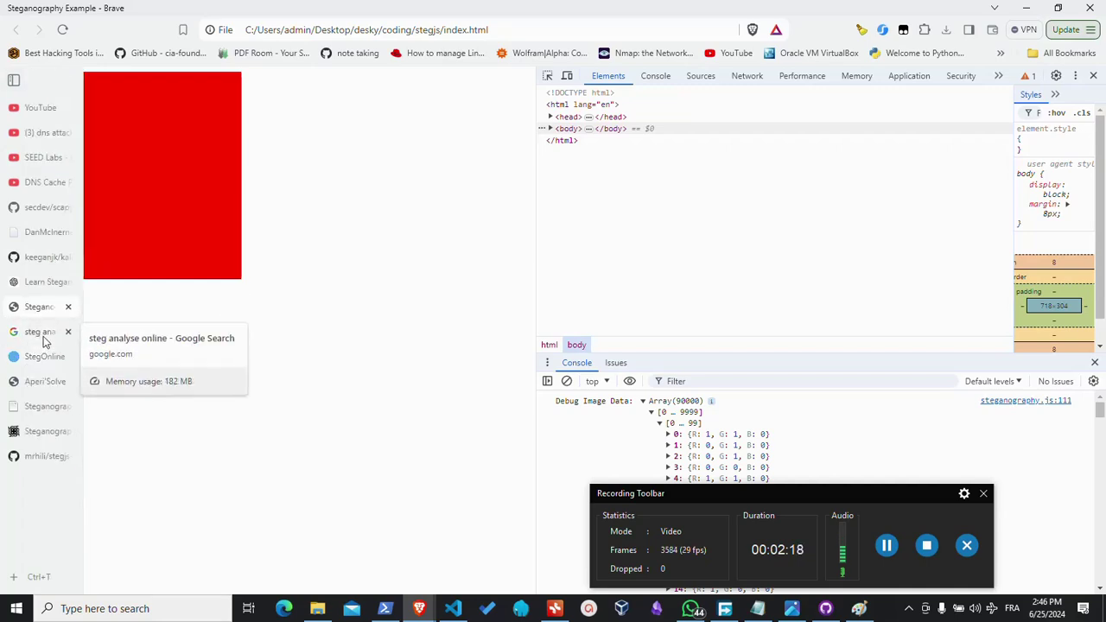
pyautogui.click(44, 334)
pyautogui.scroll(4, 227, 291)
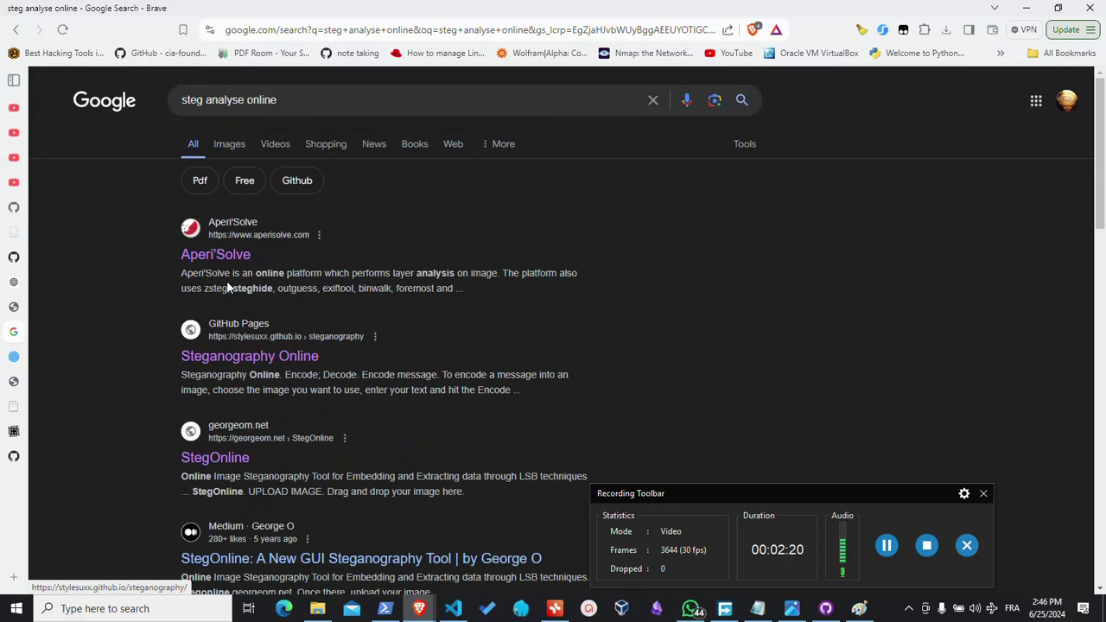
pyautogui.scroll(-2, 229, 288)
# Open the Aperi'Solve redimg.png analysis and enlarge the first Superimposed layer image.
pyautogui.click(26, 382)
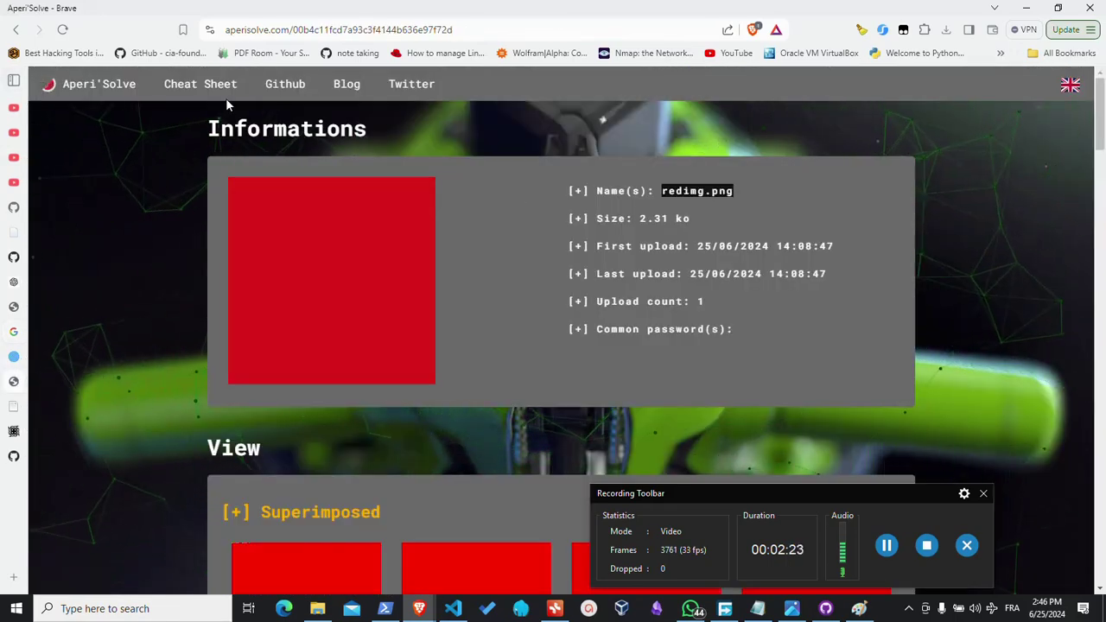
pyautogui.scroll(-3, 511, 268)
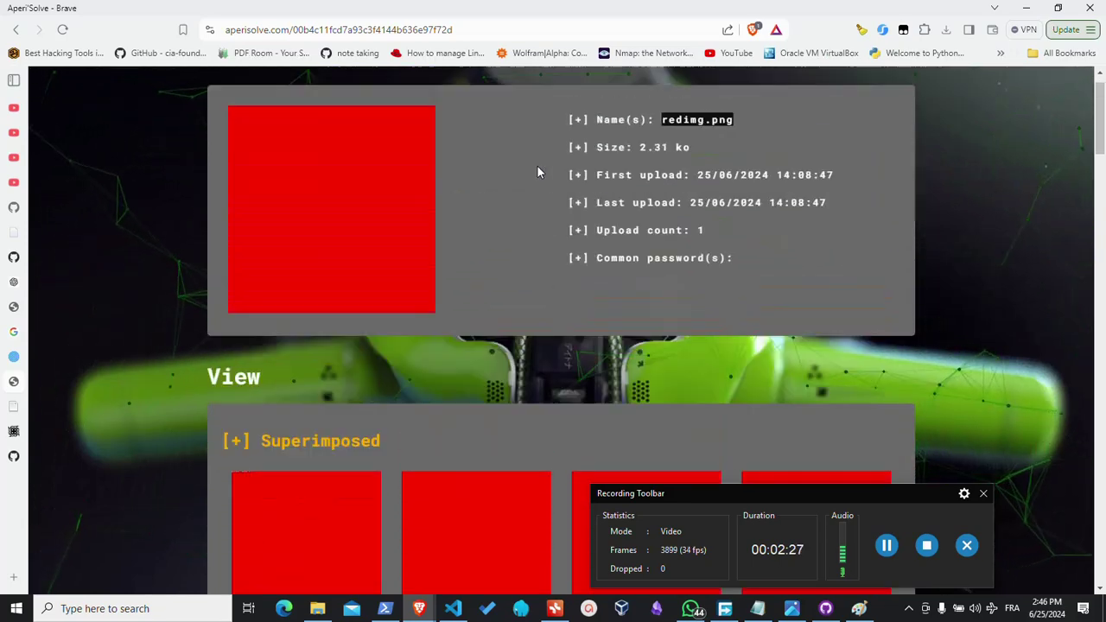
pyautogui.scroll(3, 536, 172)
pyautogui.scroll(-2, 537, 171)
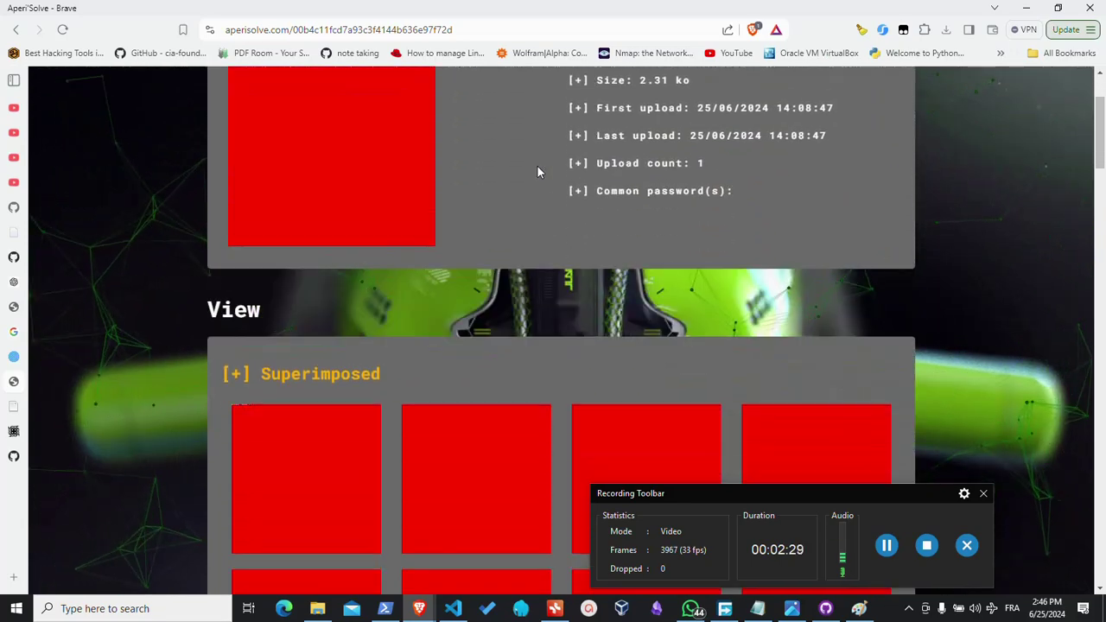
pyautogui.scroll(-3, 537, 171)
pyautogui.click(283, 198)
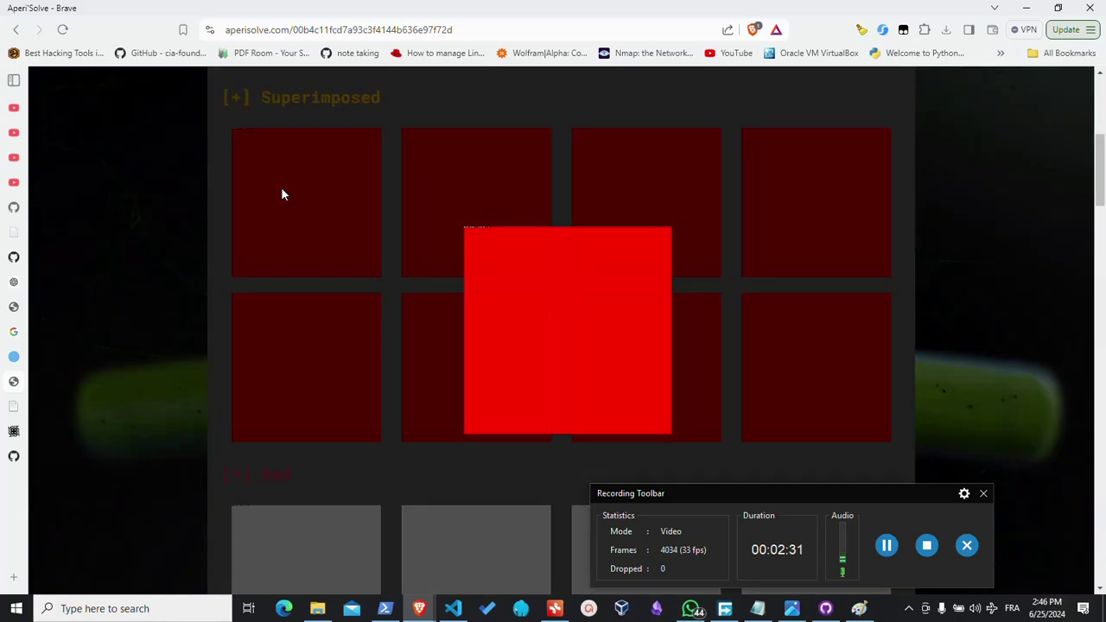
pyautogui.scroll(1, 484, 248)
pyautogui.scroll(4, 486, 249)
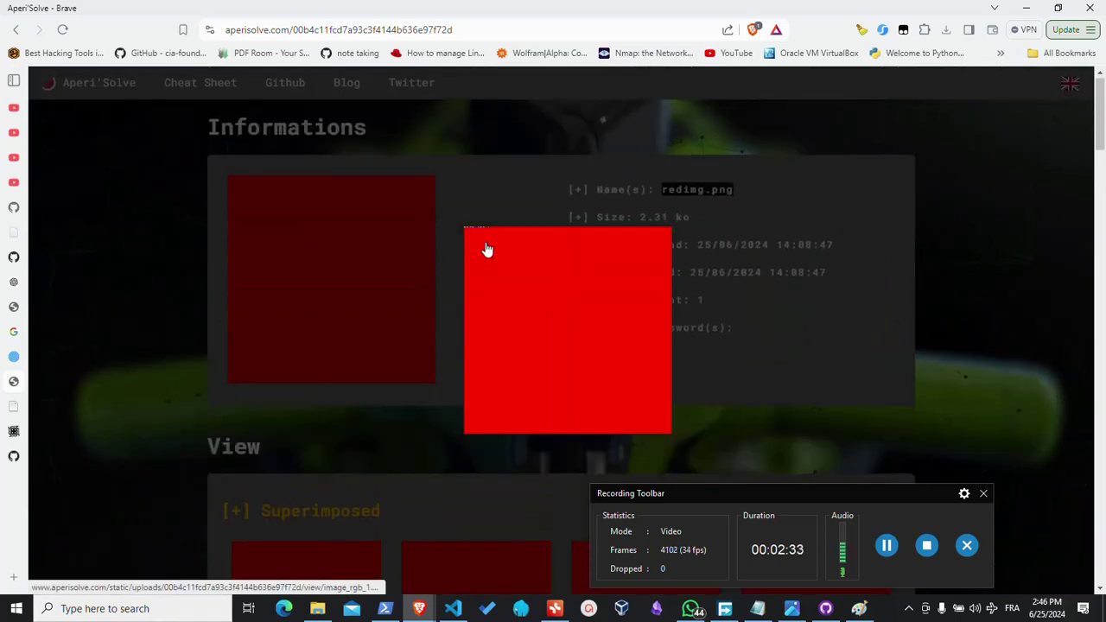
pyautogui.scroll(-3, 488, 249)
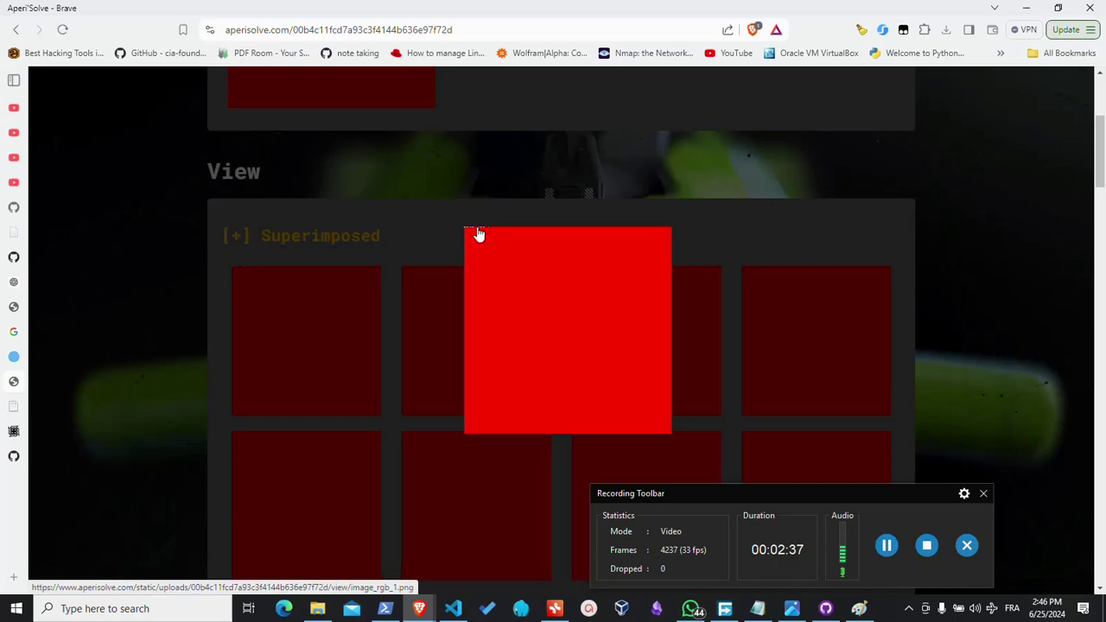
pyautogui.click(414, 219)
# Enlarge and close the remaining Superimposed layer images one by one.
pyautogui.click(476, 323)
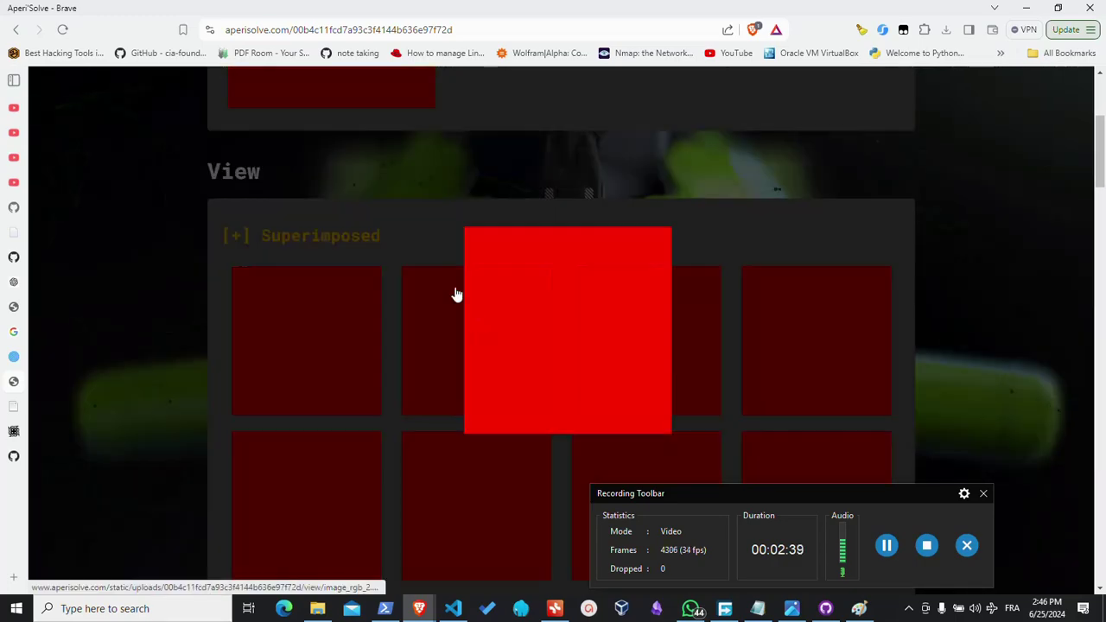
pyautogui.click(400, 249)
pyautogui.click(627, 333)
pyautogui.click(451, 230)
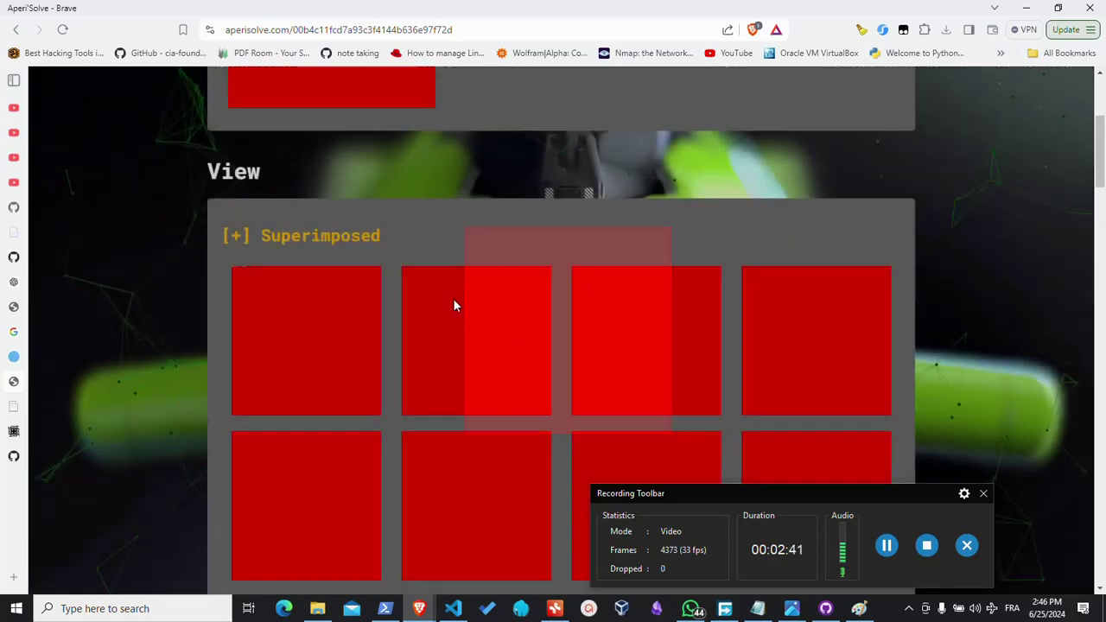
pyautogui.scroll(-2, 456, 308)
pyautogui.click(359, 306)
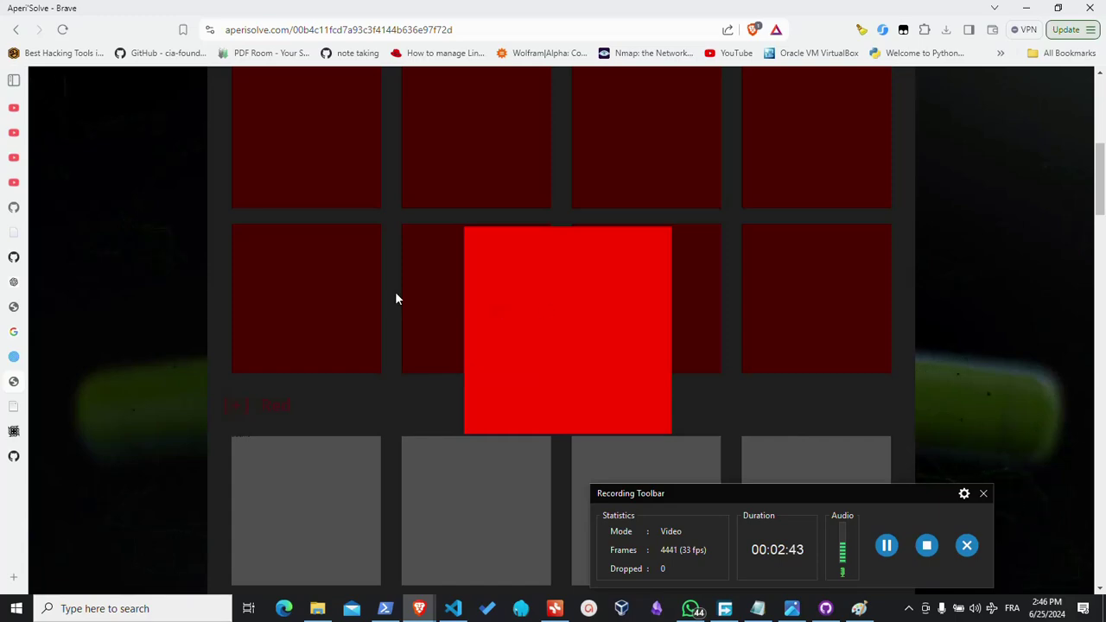
pyautogui.click(396, 299)
pyautogui.scroll(-4, 411, 302)
pyautogui.scroll(3, 329, 186)
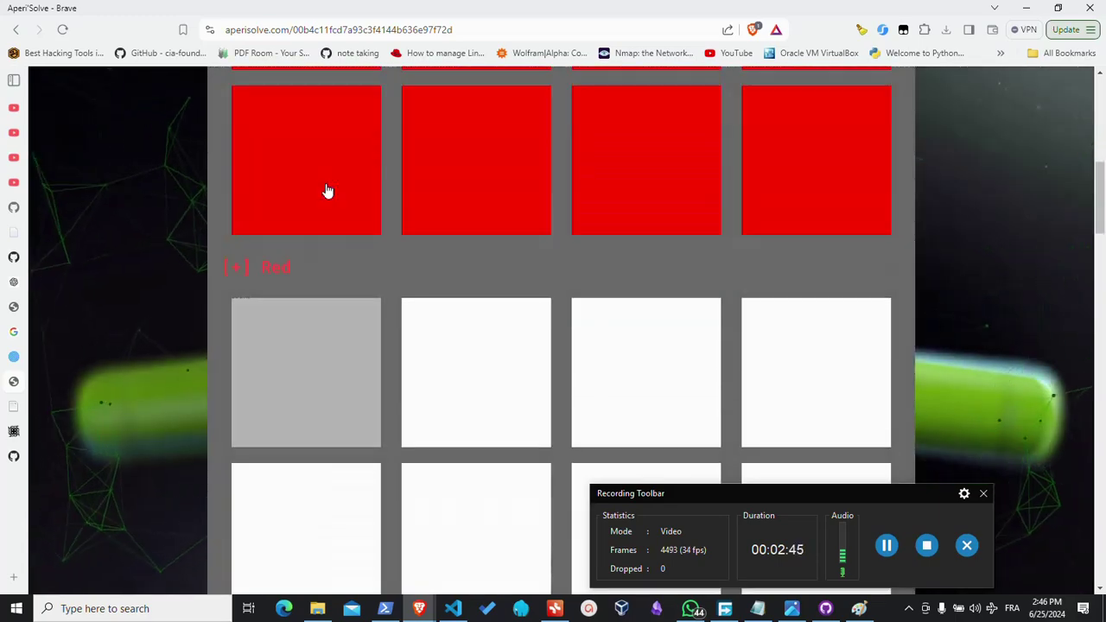
# Inspect the Red layer images up close, cancelling a save of image_r_3.png.
pyautogui.click(316, 368)
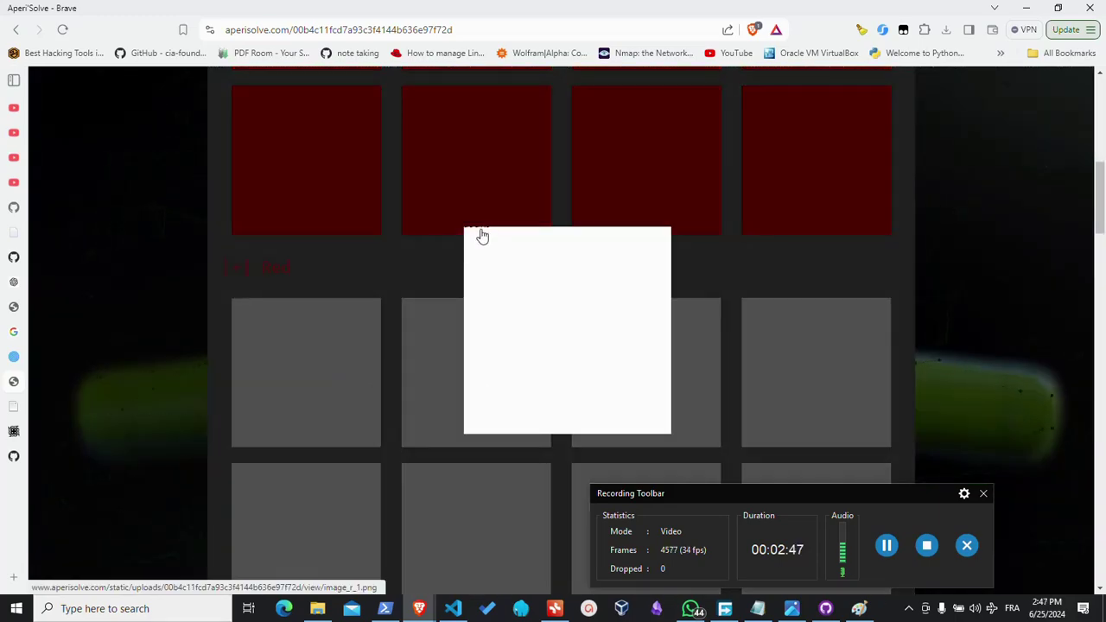
pyautogui.click(388, 273)
pyautogui.click(499, 358)
pyautogui.click(404, 271)
pyautogui.click(631, 366)
pyautogui.click(395, 348)
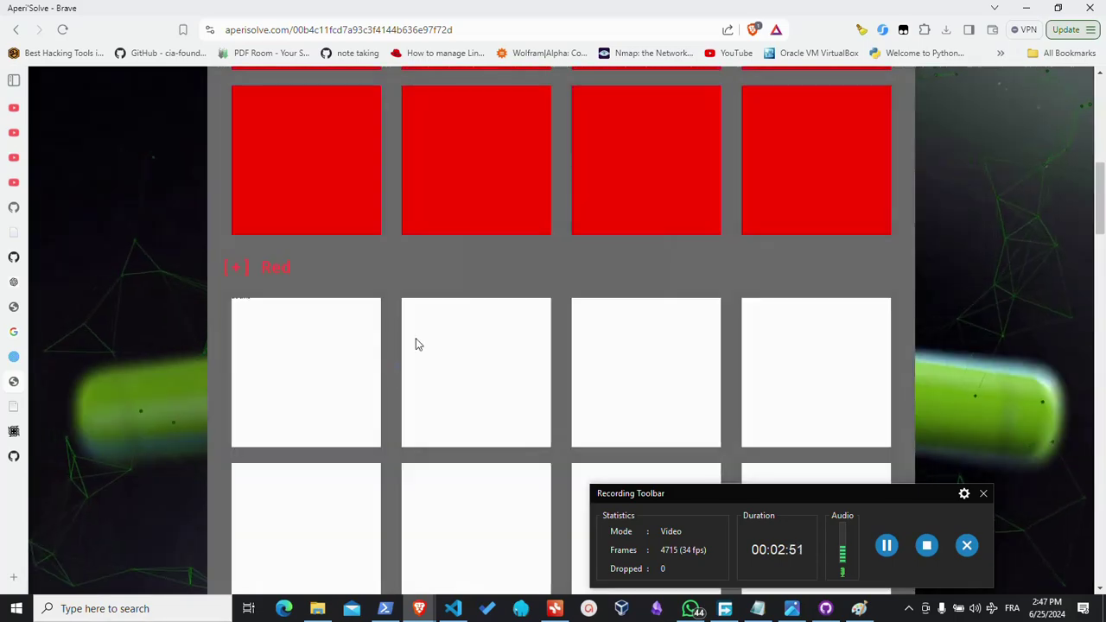
pyautogui.scroll(-3, 415, 345)
pyautogui.click(415, 338)
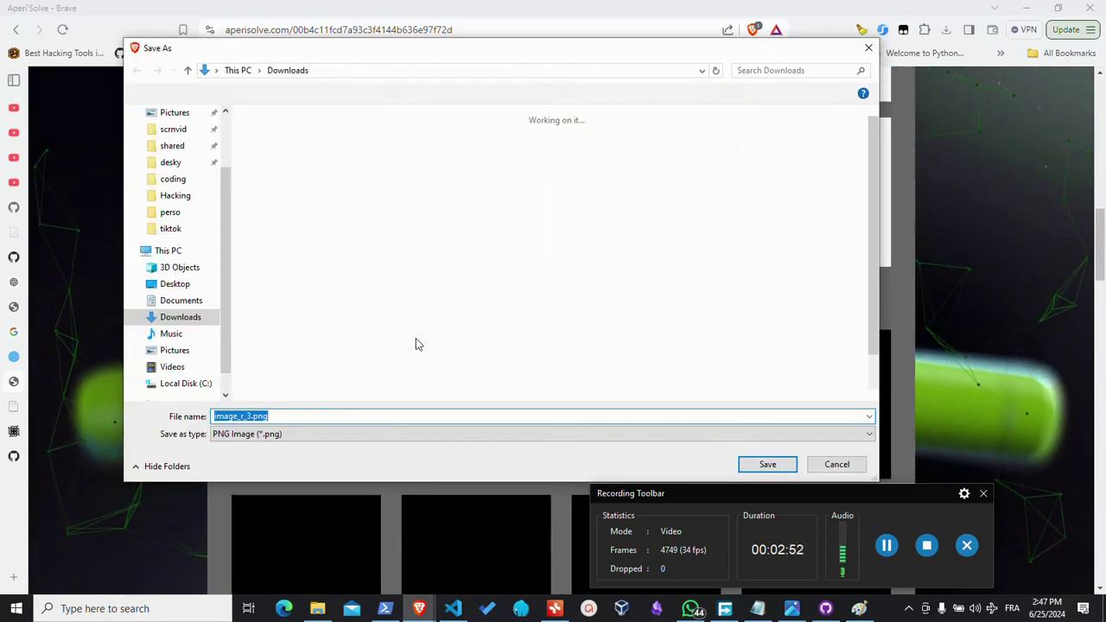
pyautogui.click(830, 467)
# Enlarge and close a Green and a Blue layer image.
pyautogui.scroll(-2, 306, 237)
pyautogui.click(337, 332)
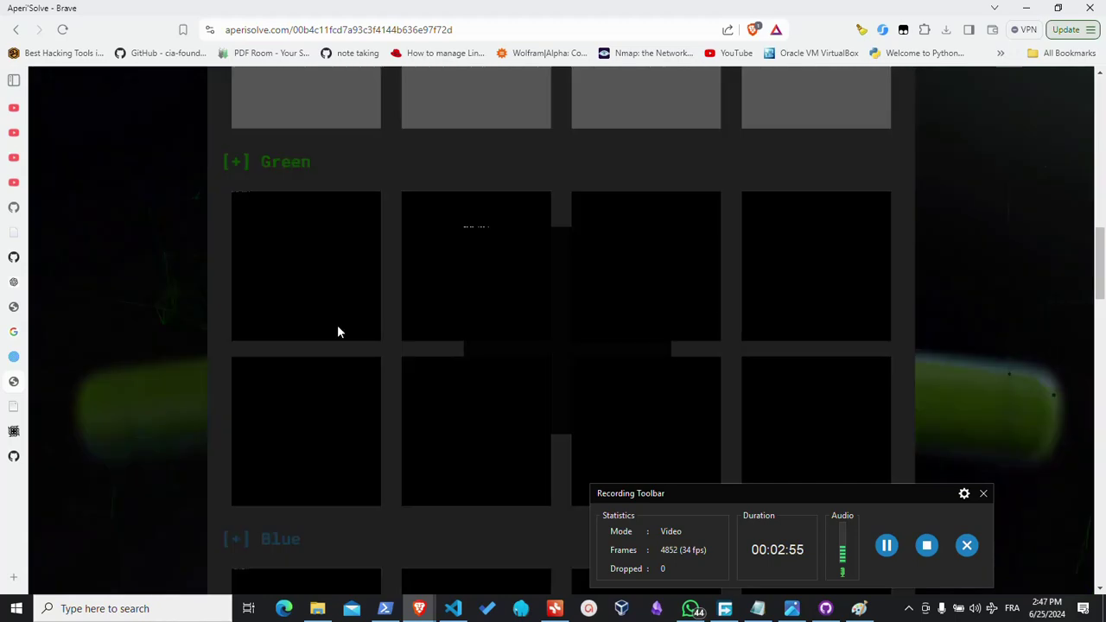
pyautogui.click(207, 201)
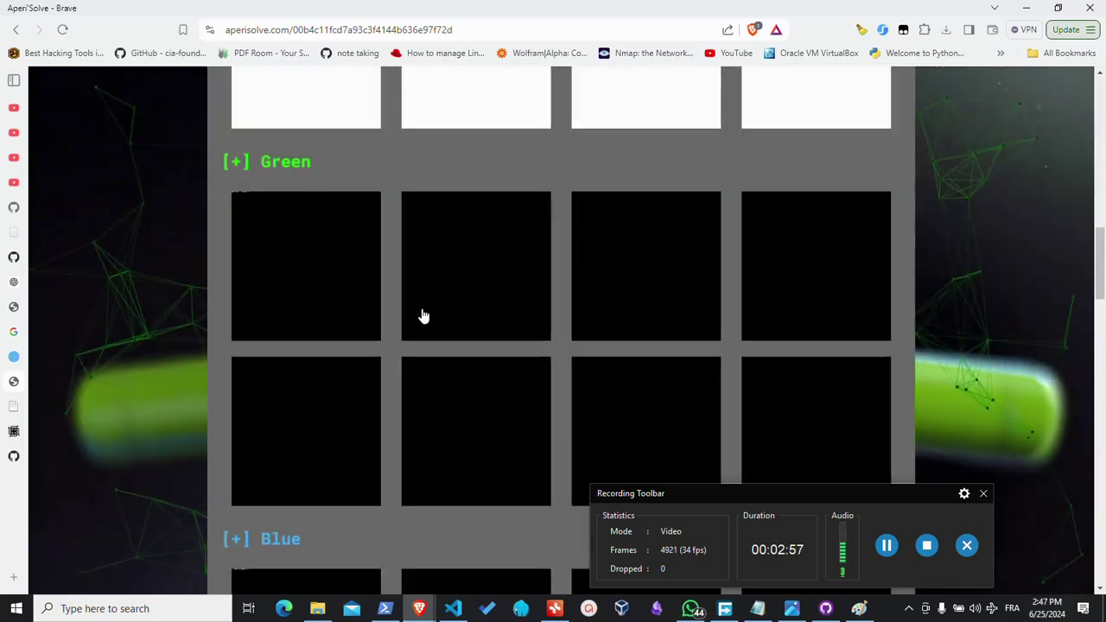
pyautogui.scroll(-5, 422, 316)
pyautogui.click(267, 286)
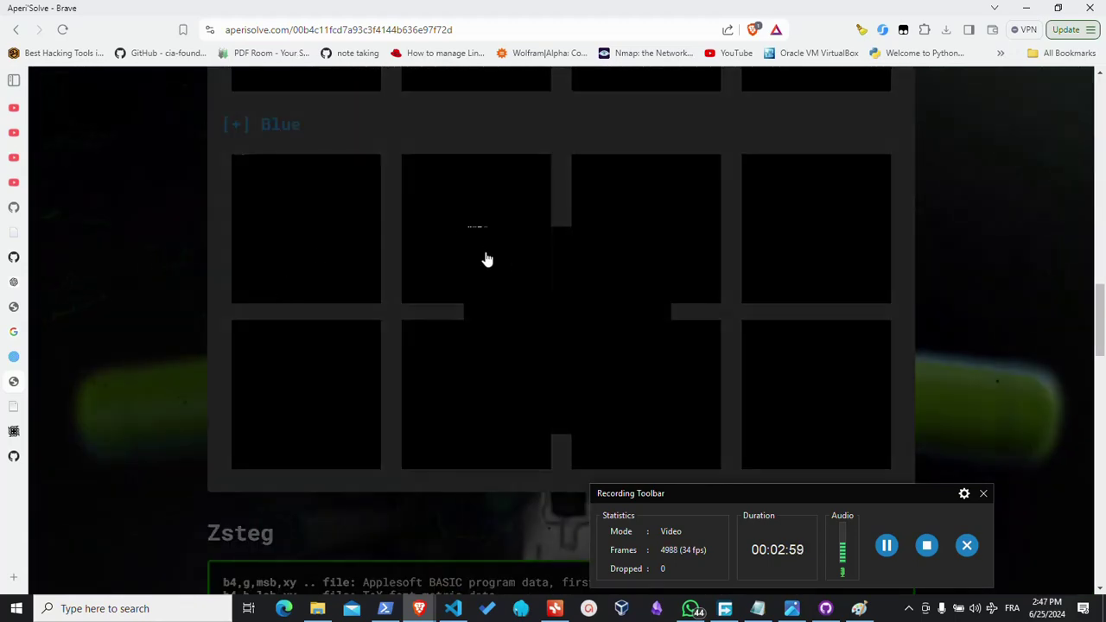
pyautogui.click(225, 264)
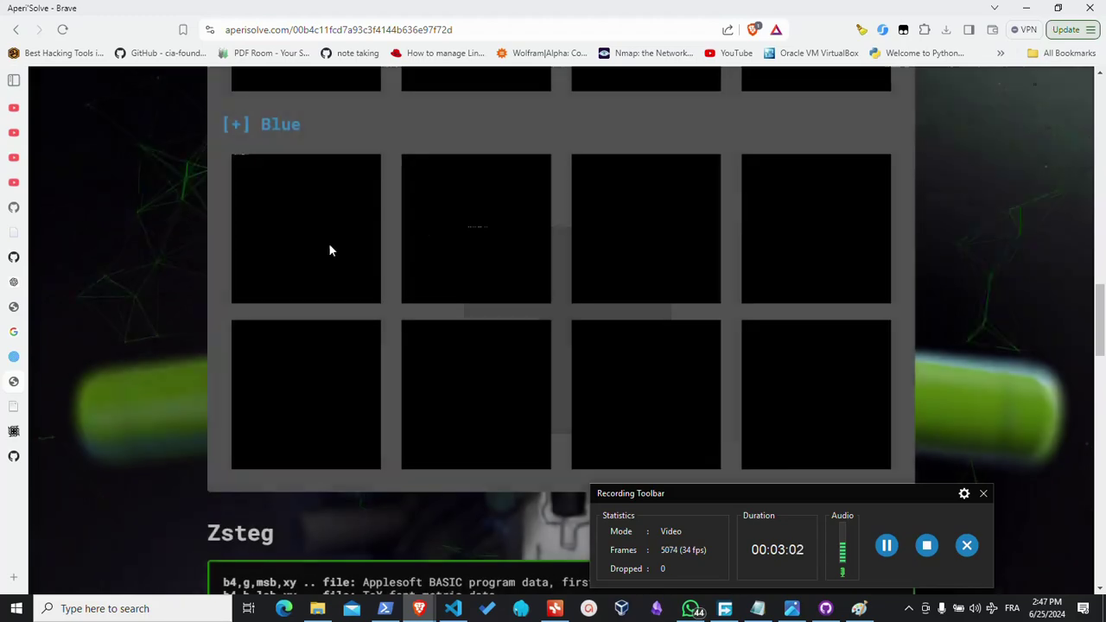
pyautogui.scroll(-3, 425, 230)
# Highlight the Zsteg \377 output, the Steghide unsupported-format message and the Outguess unknown-data-type message.
pyautogui.scroll(-2, 426, 230)
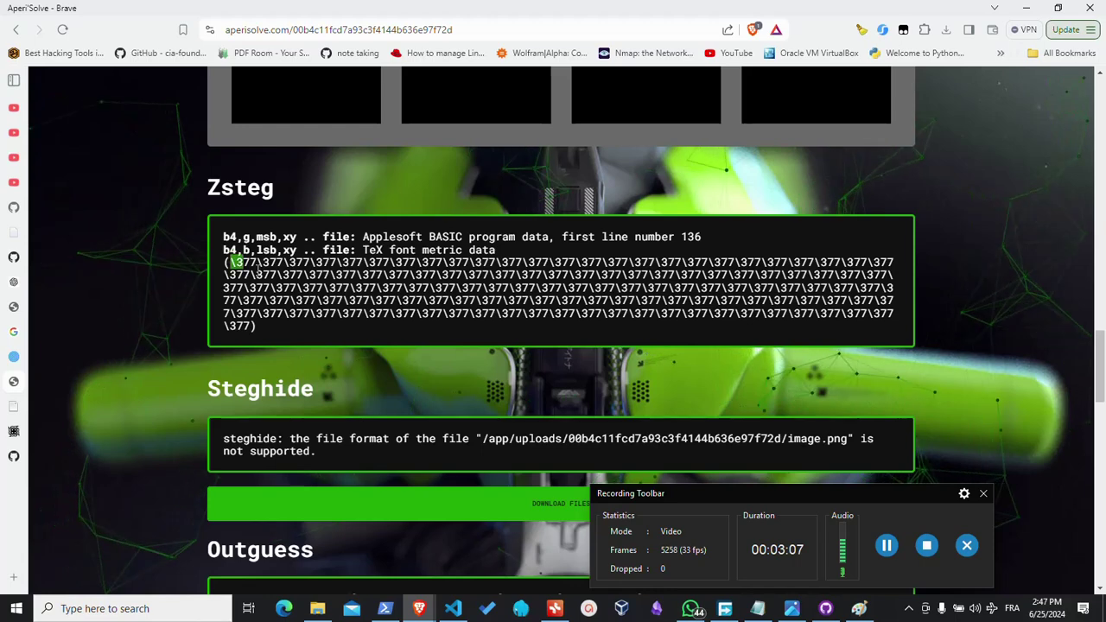
pyautogui.moveTo(226, 261); pyautogui.dragTo(281, 329)
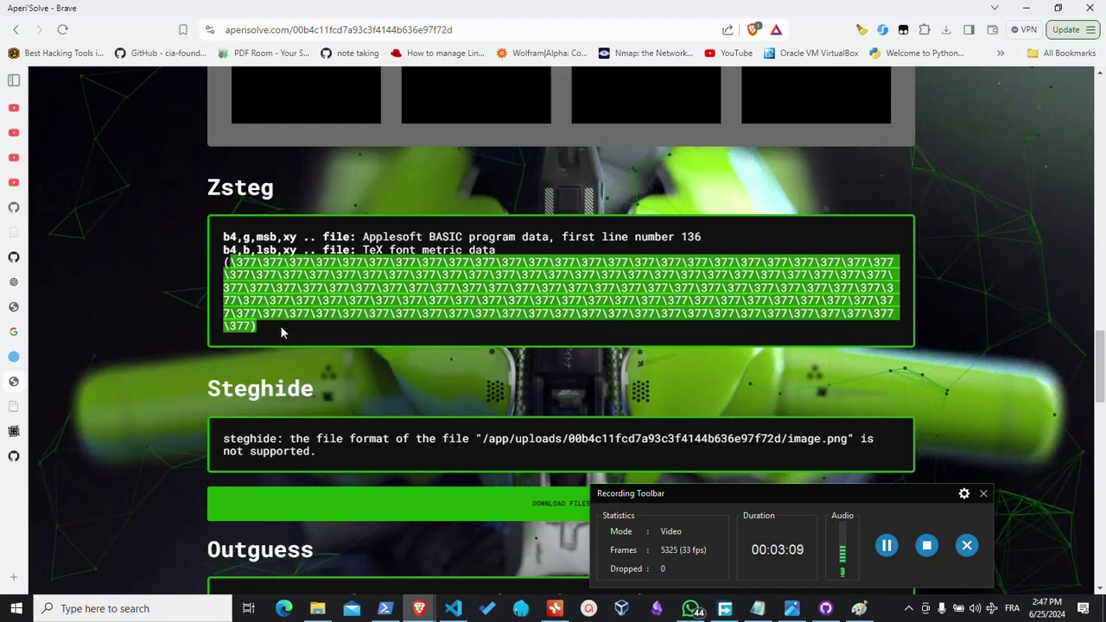
pyautogui.scroll(-2, 280, 325)
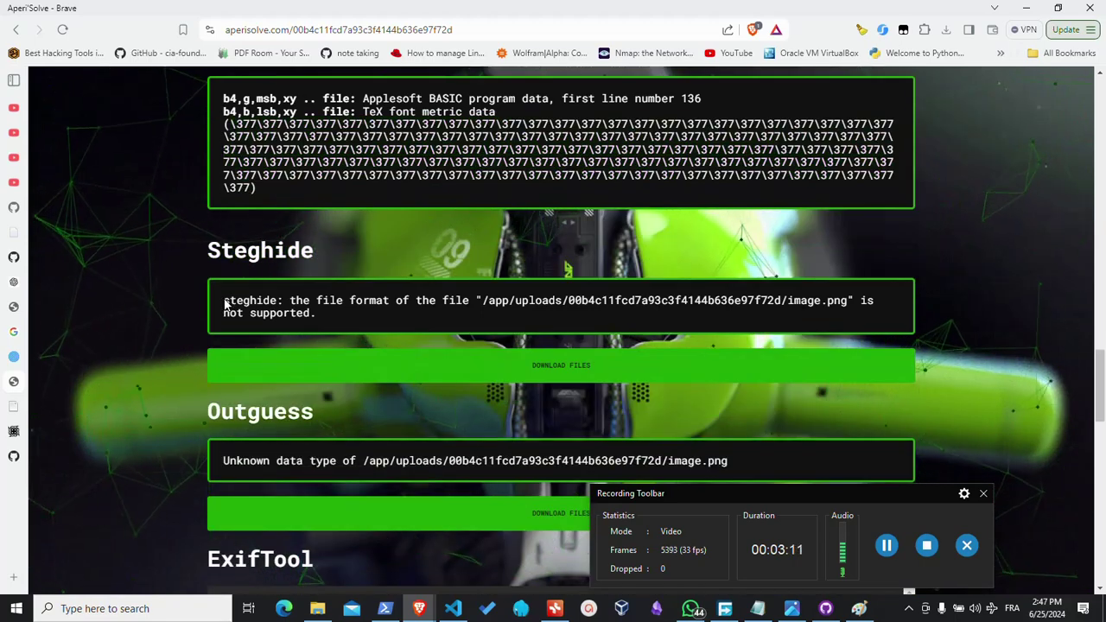
pyautogui.moveTo(218, 303); pyautogui.dragTo(344, 313)
pyautogui.scroll(-3, 344, 313)
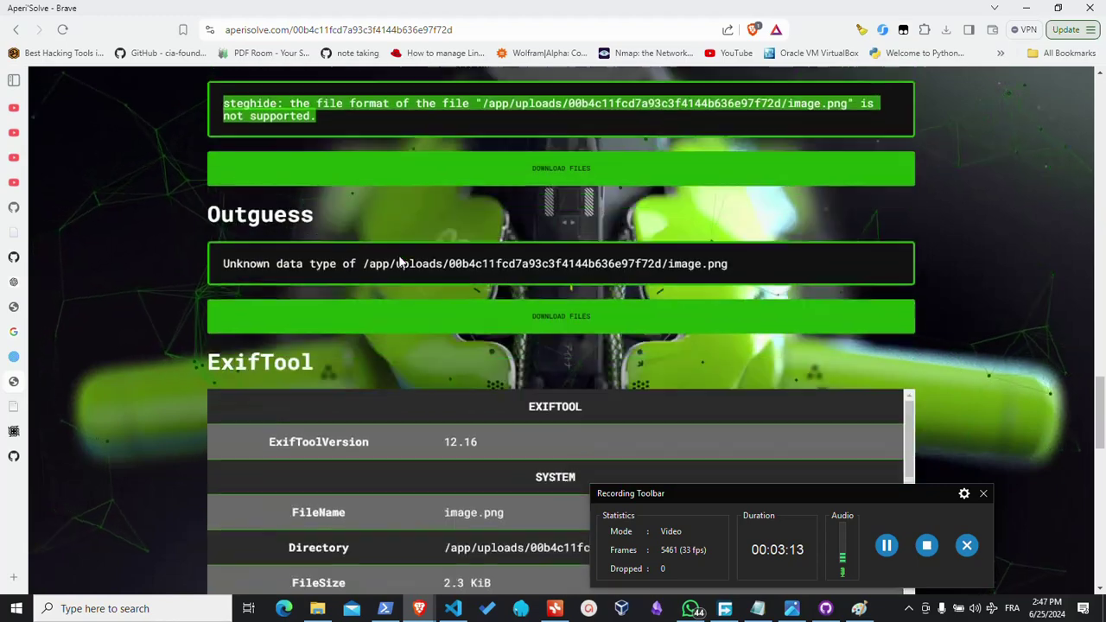
pyautogui.moveTo(231, 201); pyautogui.dragTo(335, 255)
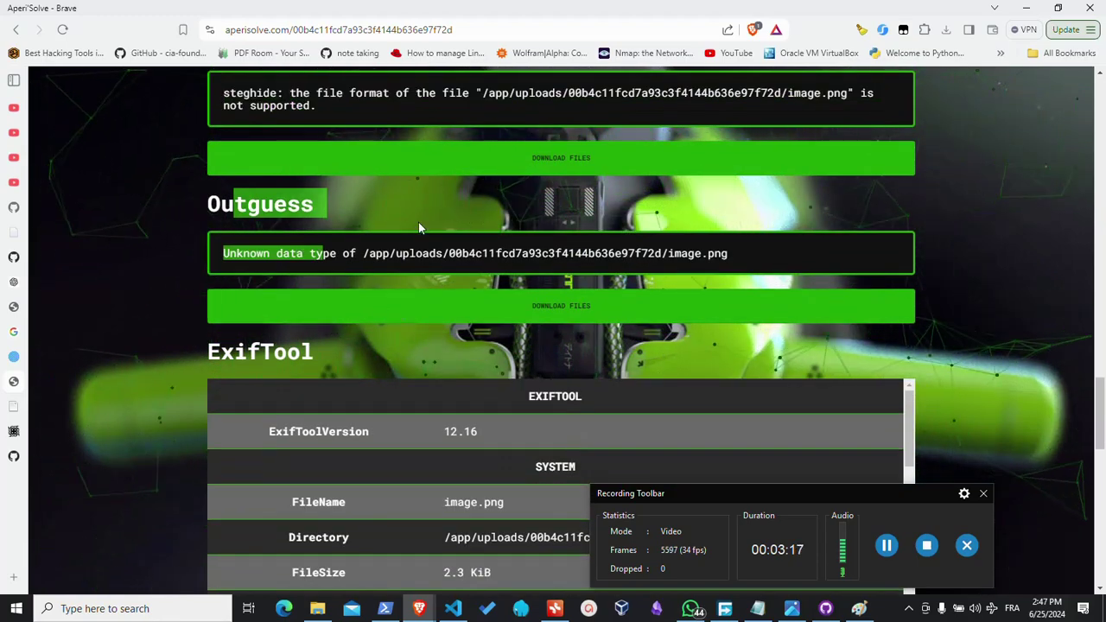
pyautogui.scroll(5, 422, 207)
pyautogui.scroll(-4, 422, 207)
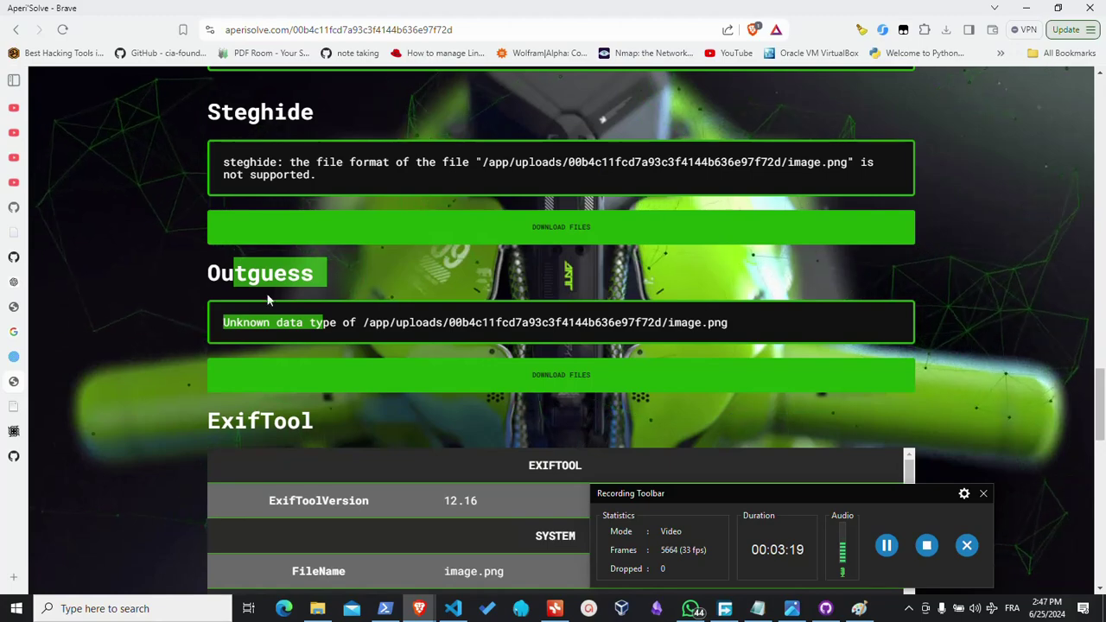
pyautogui.moveTo(336, 323); pyautogui.dragTo(356, 323)
pyautogui.moveTo(423, 322); pyautogui.dragTo(516, 322)
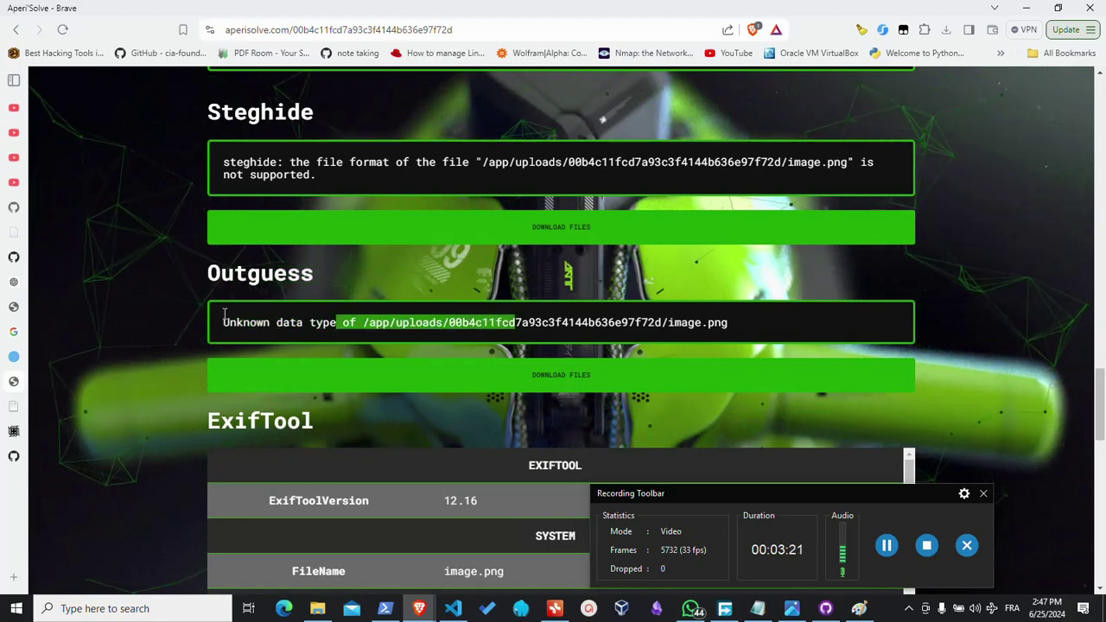
# Scroll down to the ExifTool results and highlight the ExifTool section heading.
pyautogui.scroll(-1, 208, 314)
pyautogui.scroll(-2, 316, 274)
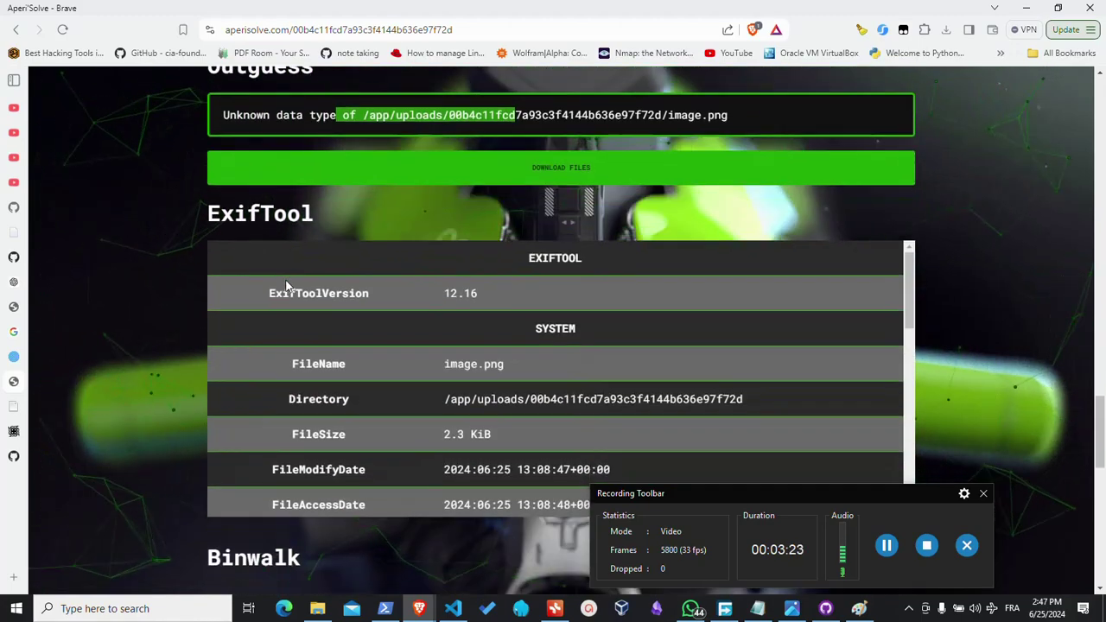
pyautogui.scroll(-2, 286, 287)
pyautogui.scroll(2, 285, 279)
pyautogui.moveTo(237, 217); pyautogui.dragTo(339, 223)
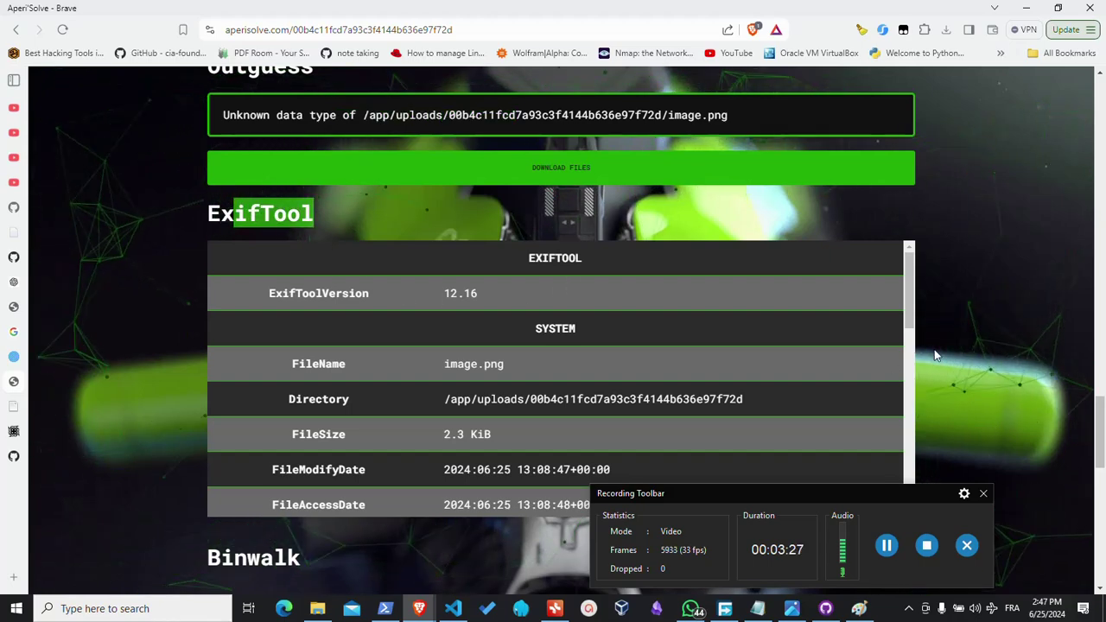
pyautogui.moveTo(909, 311); pyautogui.dragTo(903, 516)
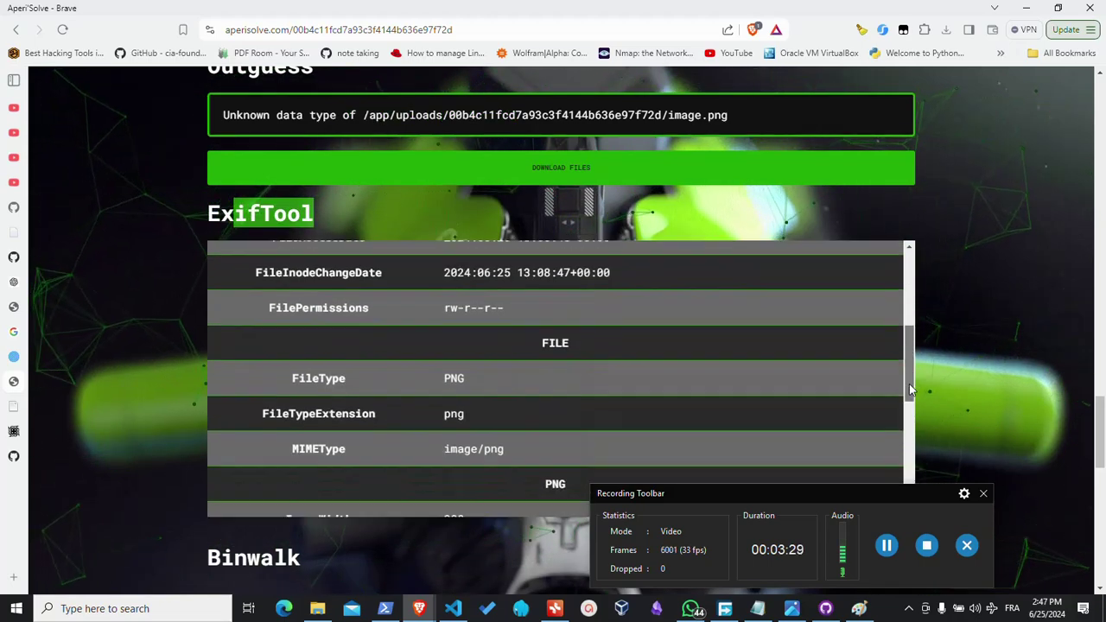
# Highlight the Strings output's IDATx^ chunk line, then bring the PngCheck report into view.
pyautogui.scroll(-3, 170, 362)
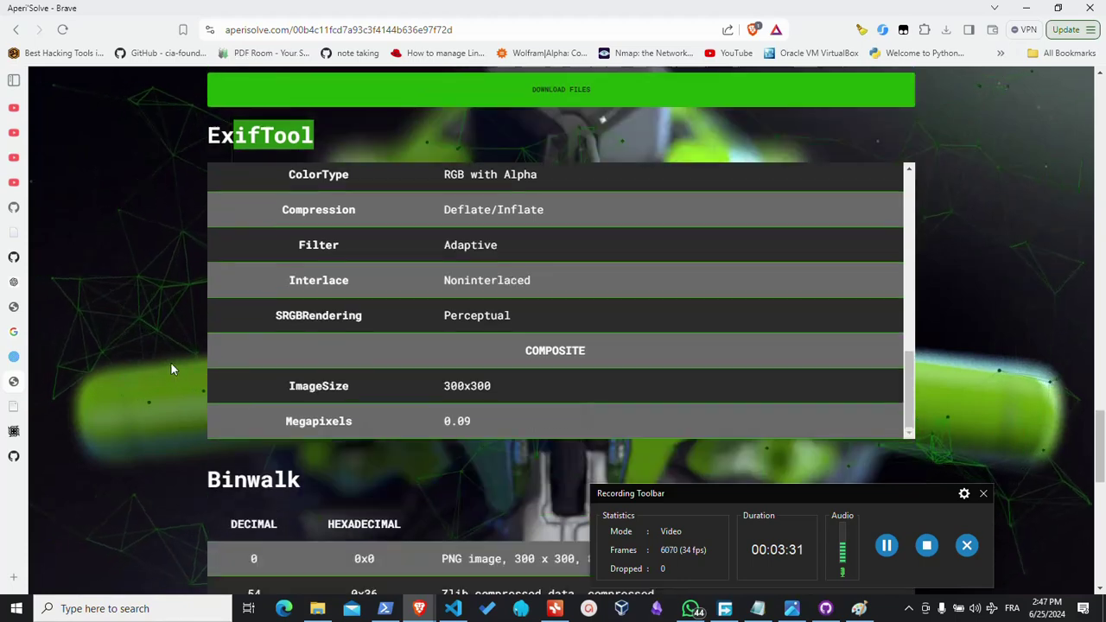
pyautogui.scroll(-1, 182, 346)
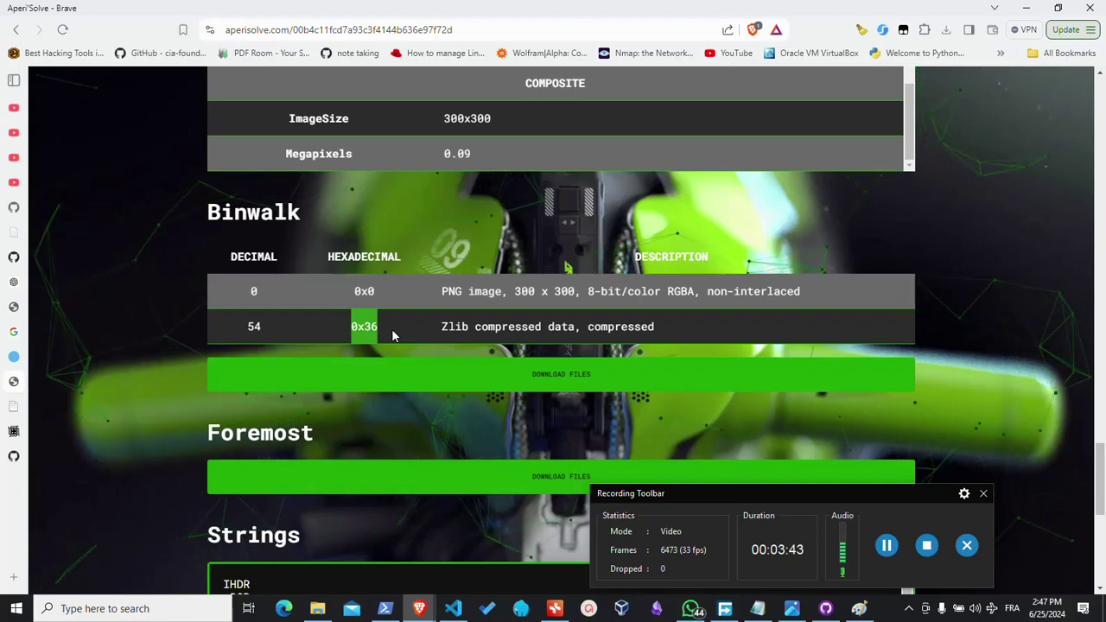
pyautogui.scroll(-3, 441, 337)
pyautogui.scroll(1, 434, 337)
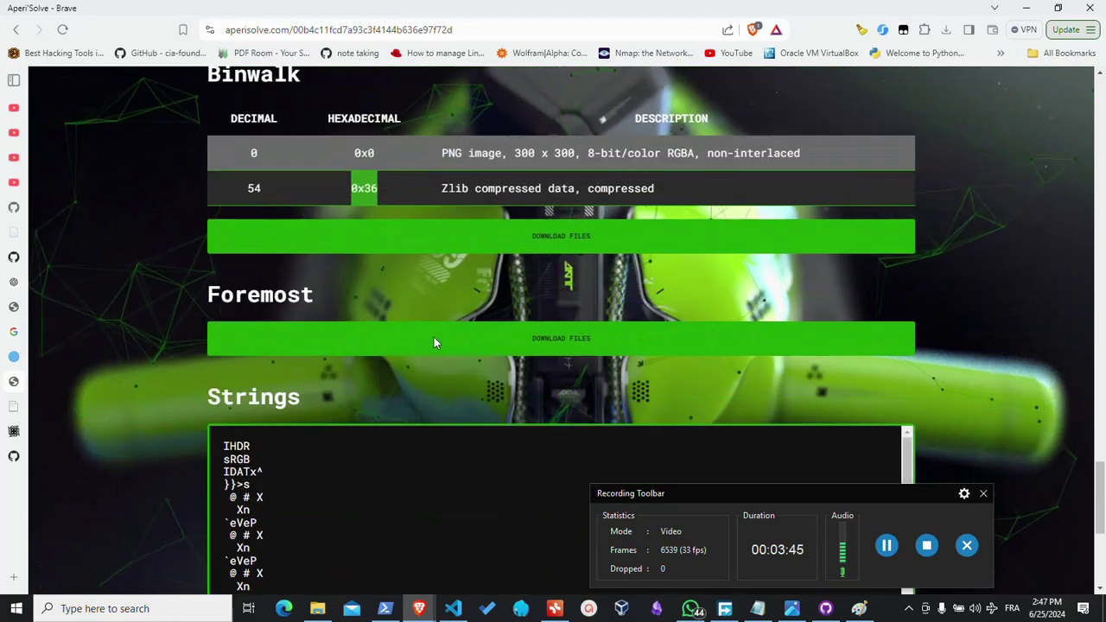
pyautogui.scroll(-3, 325, 302)
pyautogui.moveTo(249, 196); pyautogui.dragTo(304, 292)
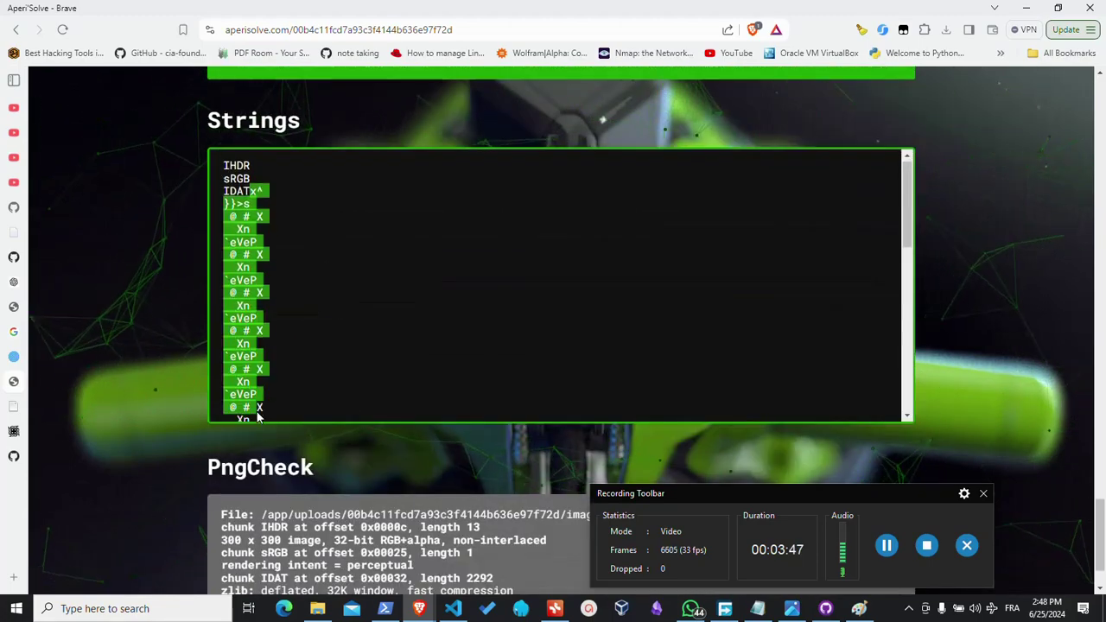
pyautogui.scroll(1, 304, 292)
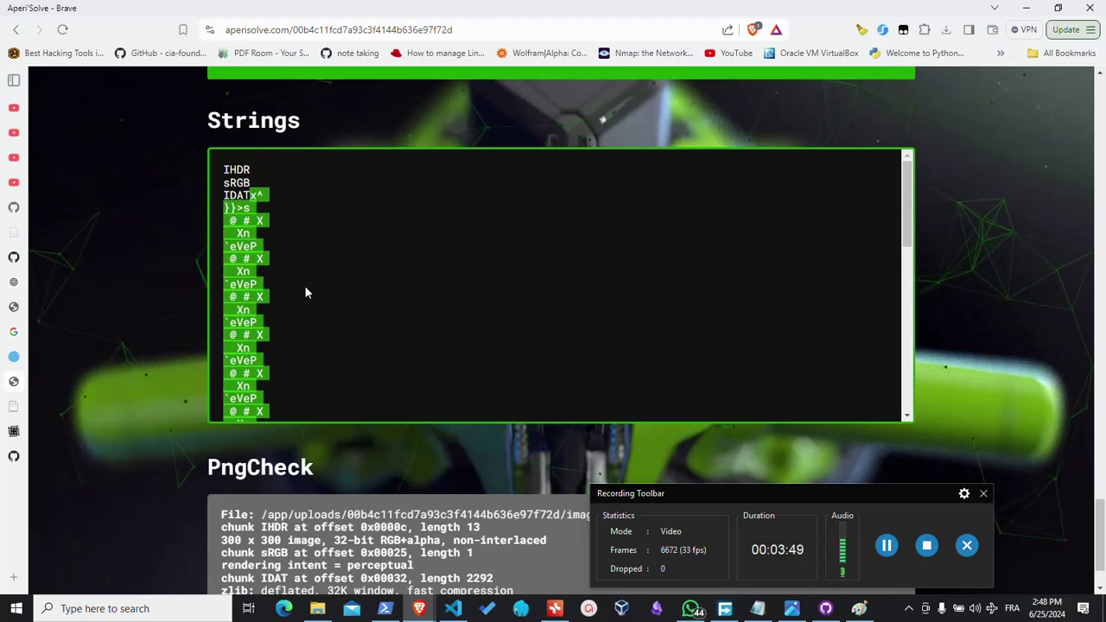
pyautogui.click(232, 177)
pyautogui.moveTo(230, 183)
pyautogui.mouseDown()
pyautogui.moveTo(225, 199)
pyautogui.moveTo(264, 197)
pyautogui.mouseUp()
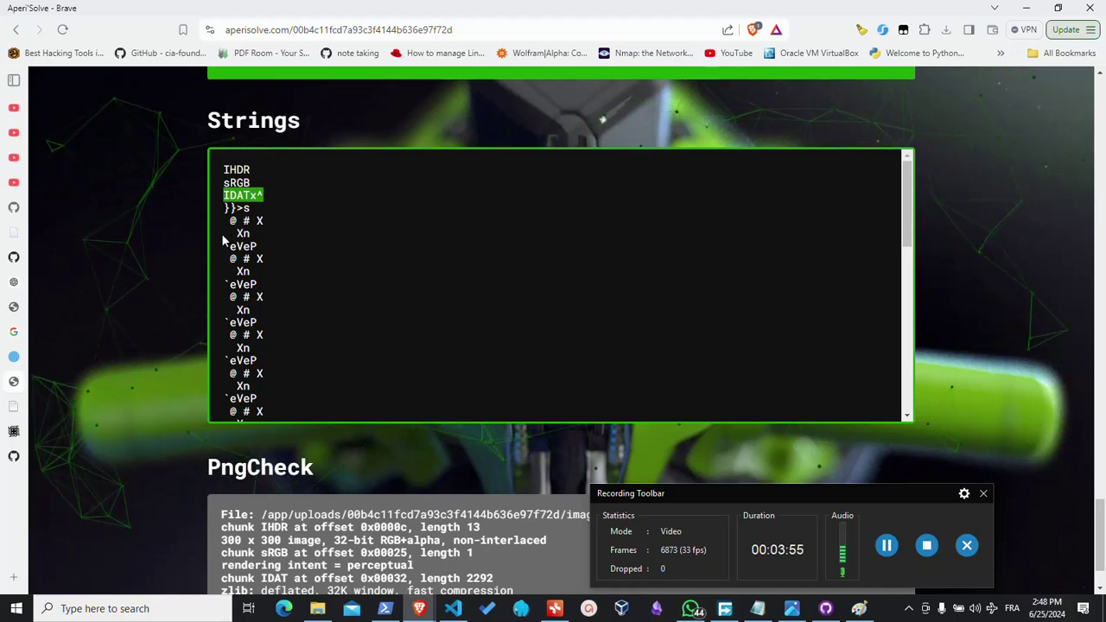
pyautogui.scroll(-1, 125, 328)
pyautogui.click(160, 315)
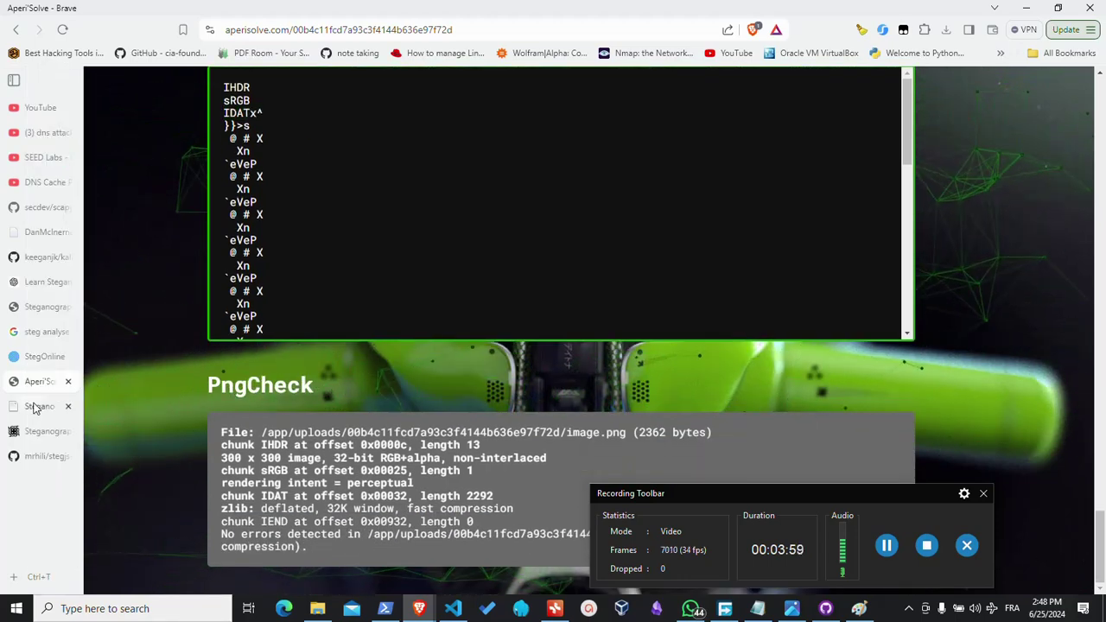
# Select the first characters of redimg.png's decoded hidden message to inspect its garbled output.
pyautogui.click(34, 407)
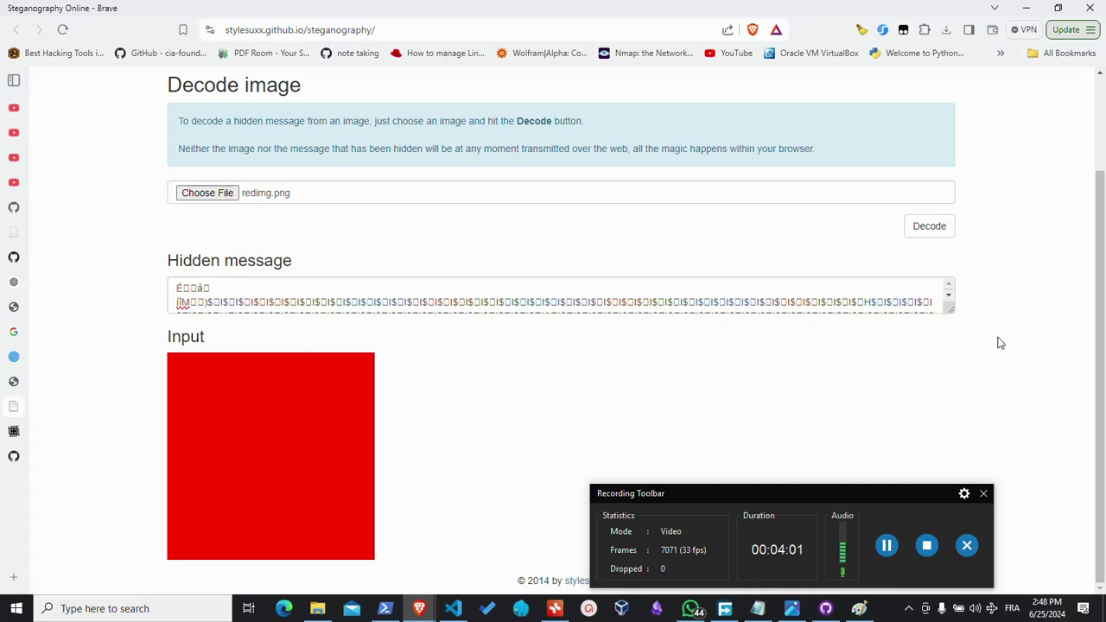
pyautogui.scroll(2, 312, 226)
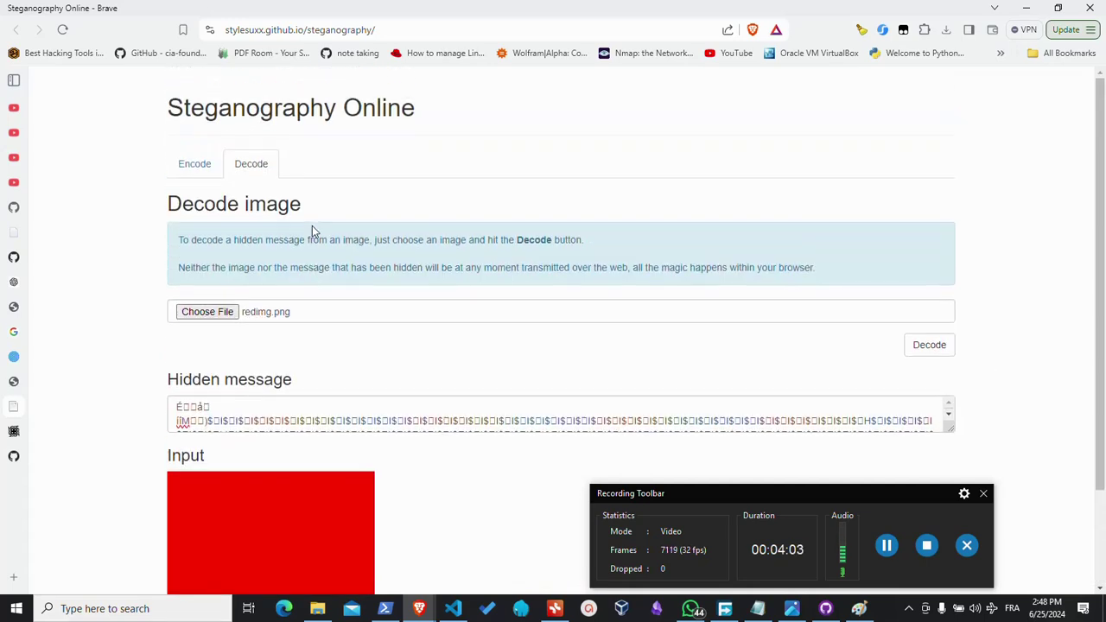
pyautogui.scroll(-2, 217, 326)
pyautogui.scroll(-1, 138, 320)
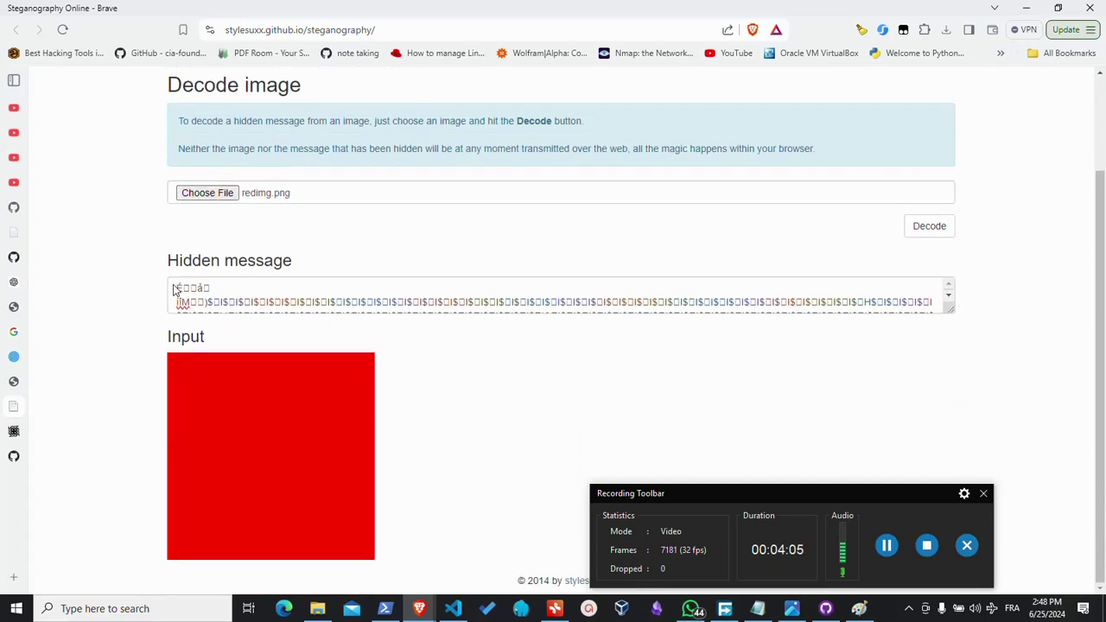
pyautogui.moveTo(177, 285)
pyautogui.mouseDown()
pyautogui.moveTo(181, 302)
pyautogui.moveTo(209, 300)
pyautogui.mouseUp()
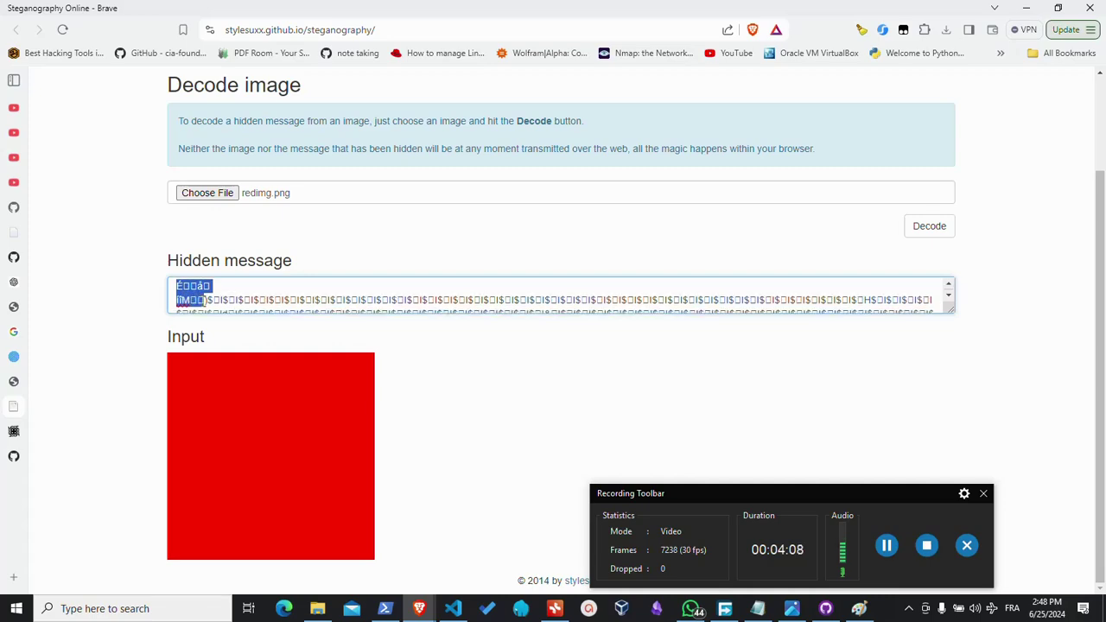
pyautogui.click(208, 301)
pyautogui.moveTo(210, 302); pyautogui.dragTo(705, 300)
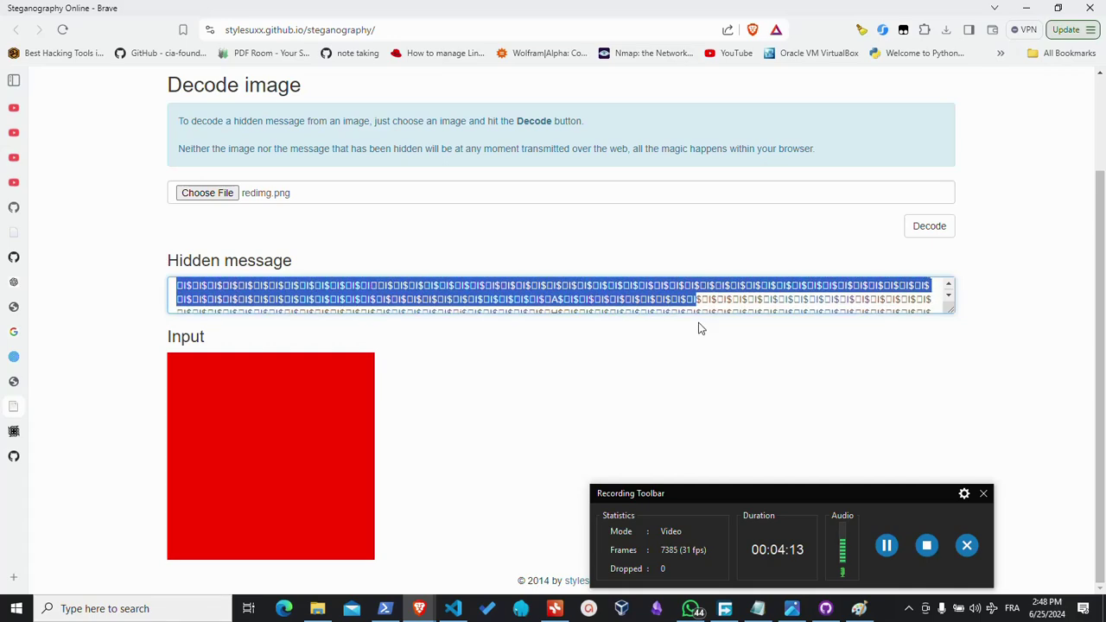
pyautogui.moveTo(704, 300); pyautogui.dragTo(176, 255)
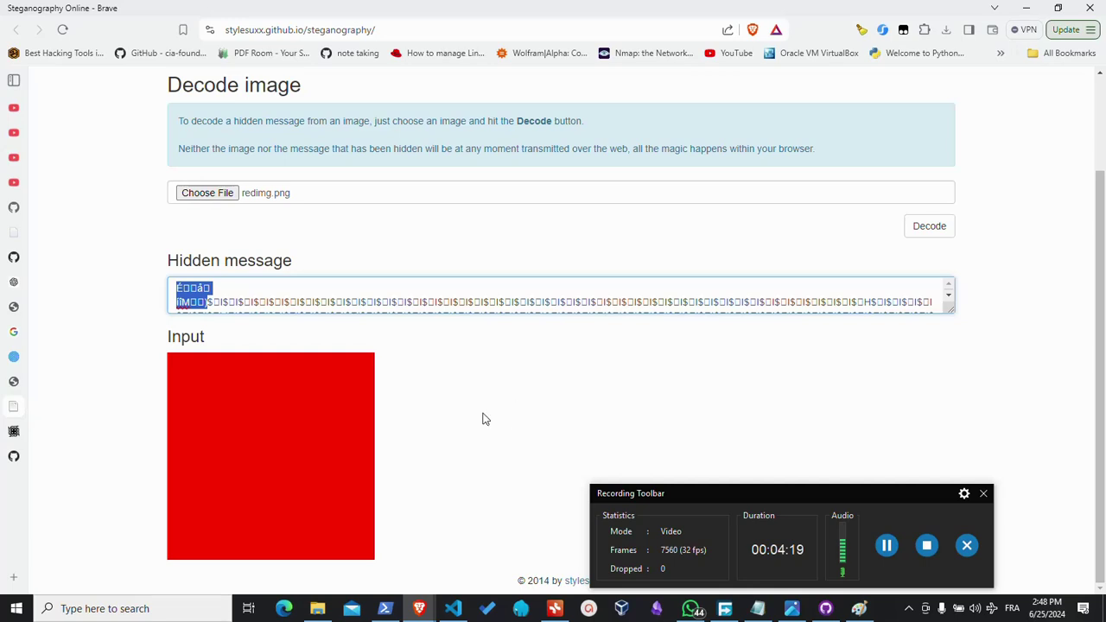
pyautogui.moveTo(17, 438)
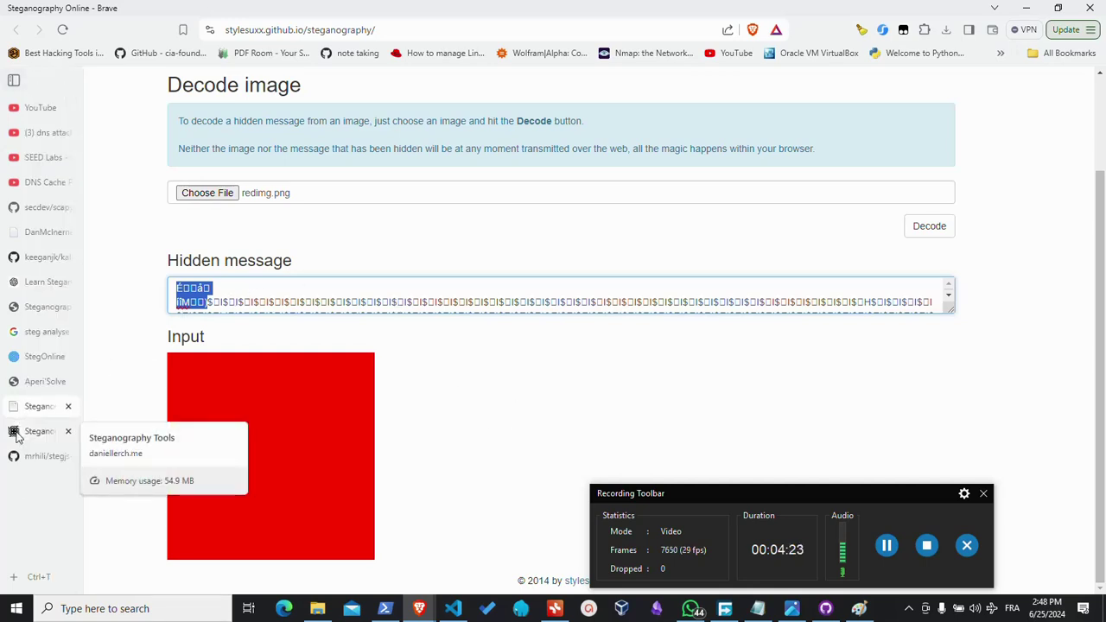
# View the Steganography Tools list, then go back to the Steganography Example page with the red canvas.
pyautogui.click(30, 436)
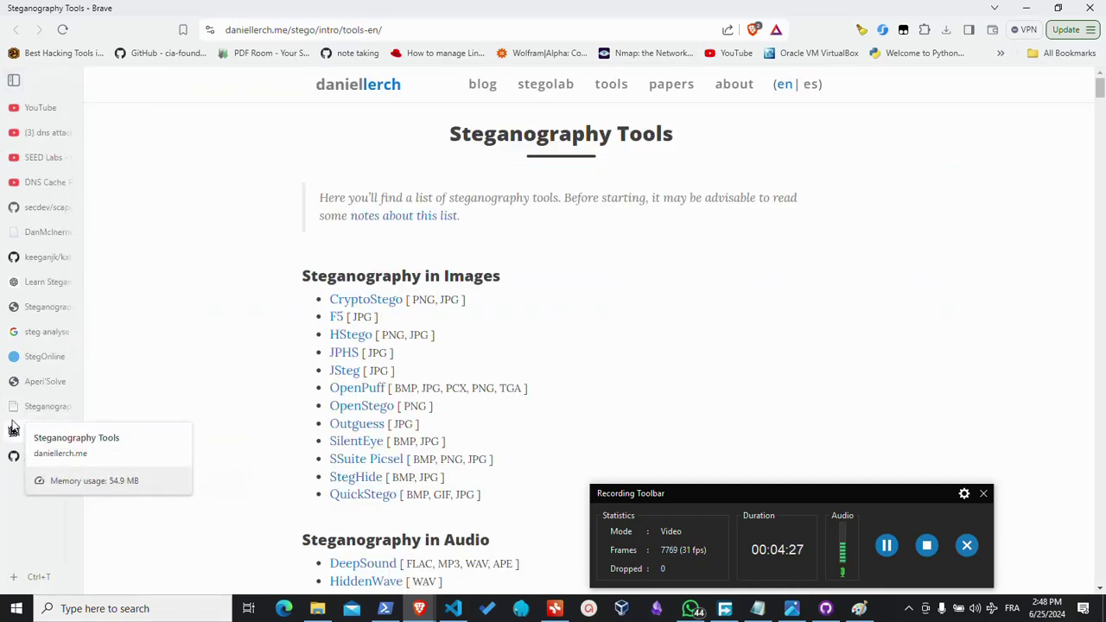
pyautogui.moveTo(4, 458)
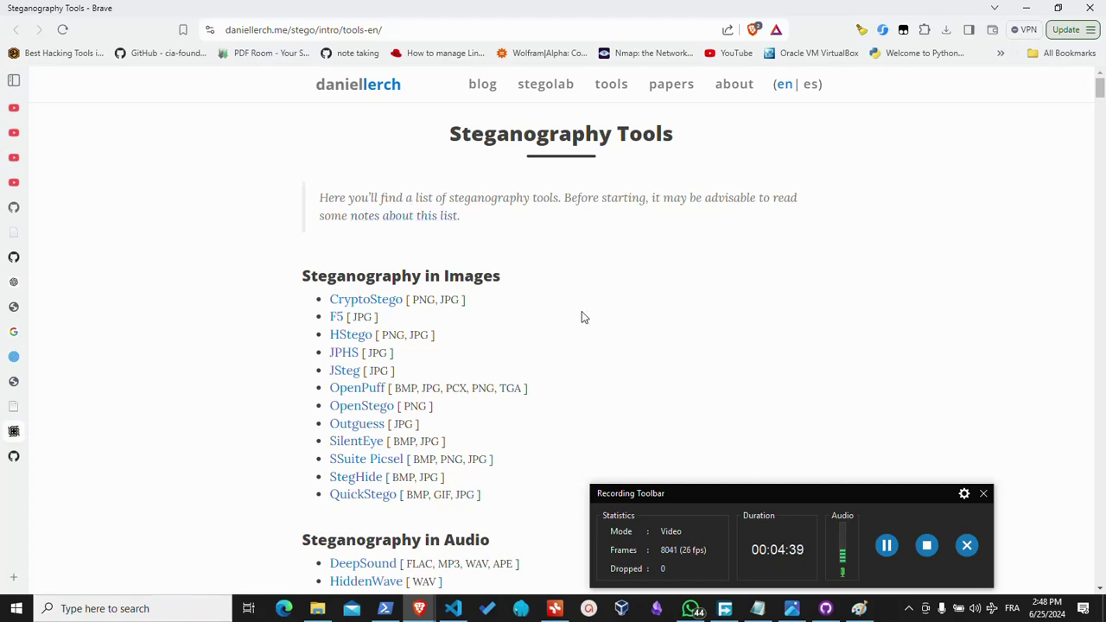
pyautogui.moveTo(14, 313)
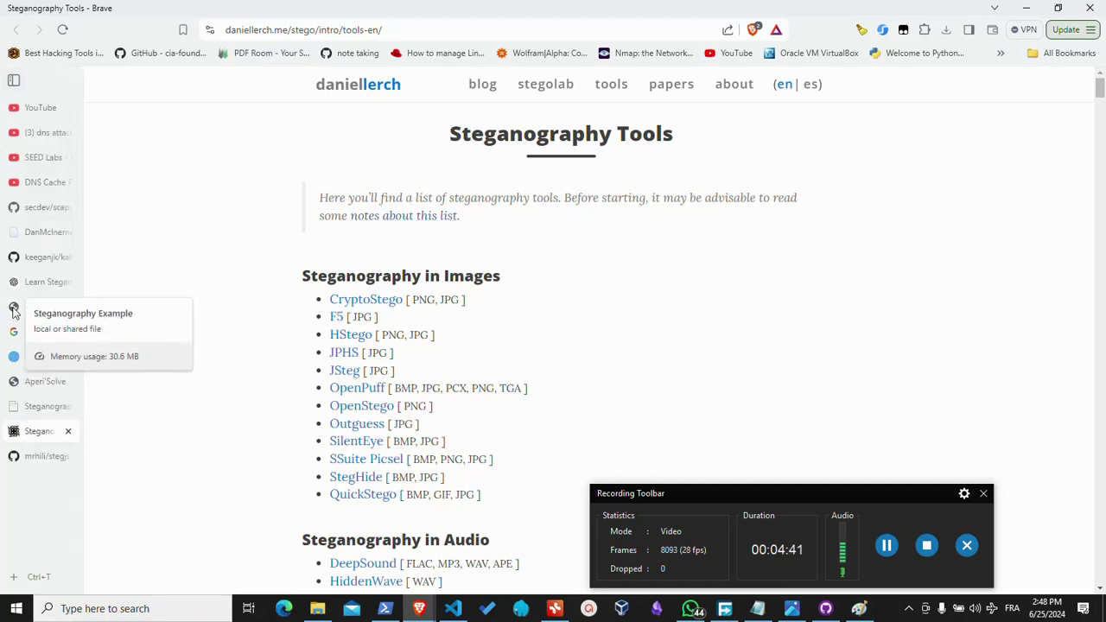
pyautogui.click(14, 313)
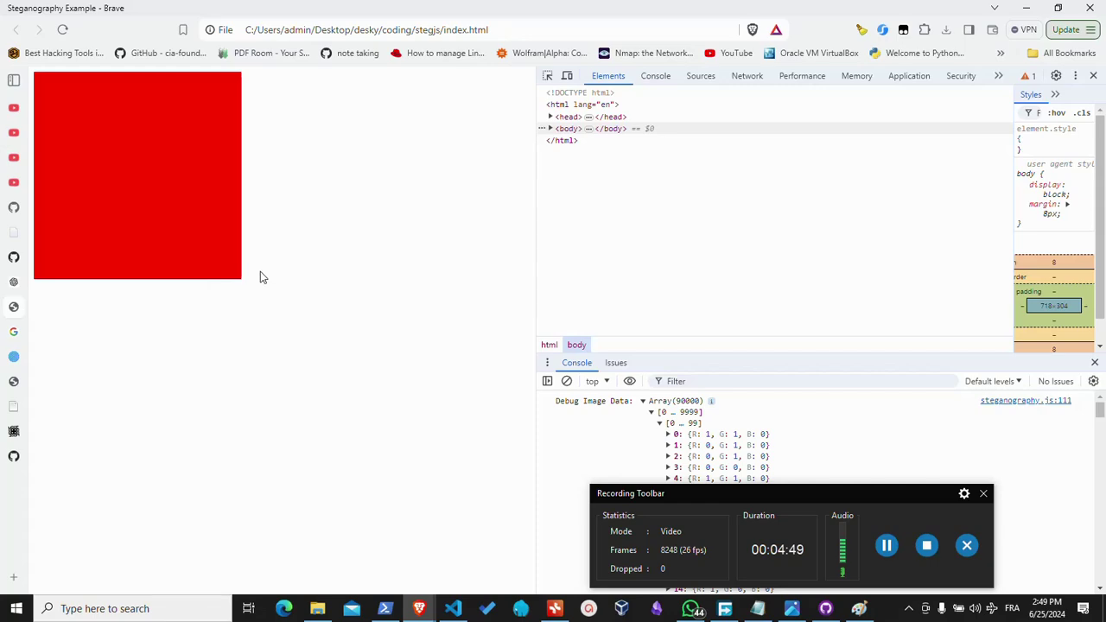
# Bring steganography.js up in VS Code and select a block of its code for review.
pyautogui.click(453, 609)
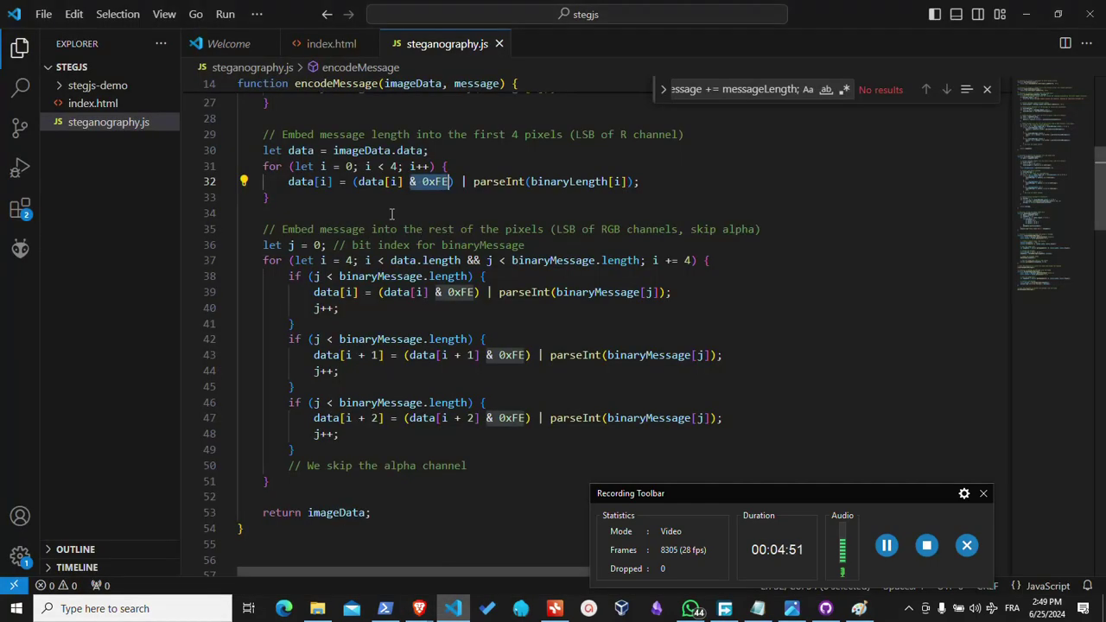
pyautogui.scroll(-5, 441, 198)
pyautogui.scroll(5, 441, 199)
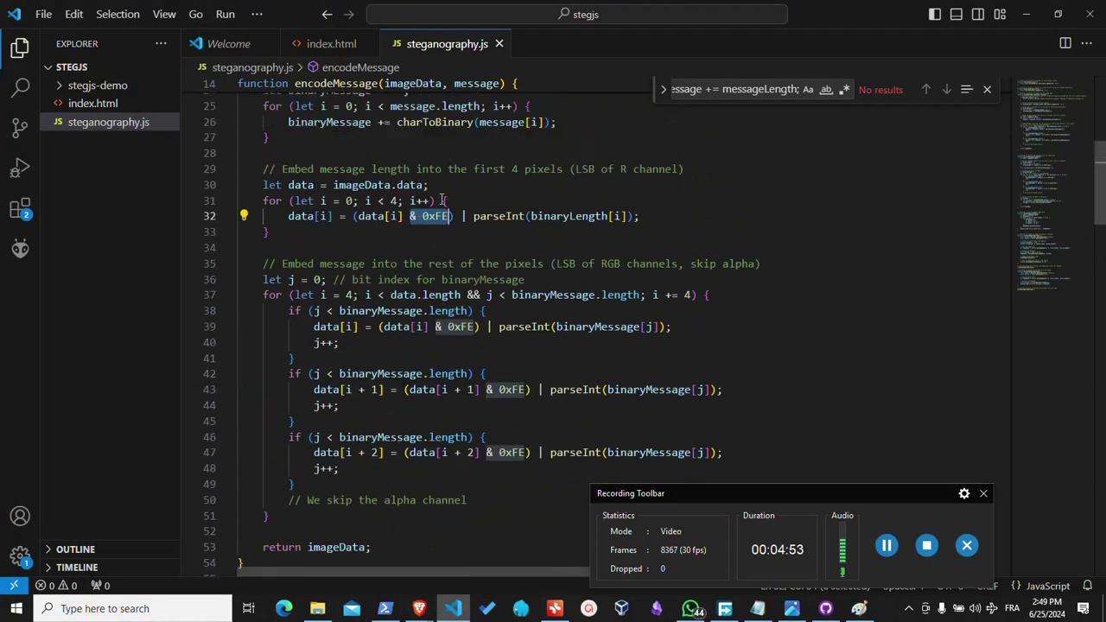
pyautogui.scroll(5, 441, 199)
pyautogui.scroll(3, 441, 199)
pyautogui.moveTo(290, 137); pyautogui.dragTo(366, 467)
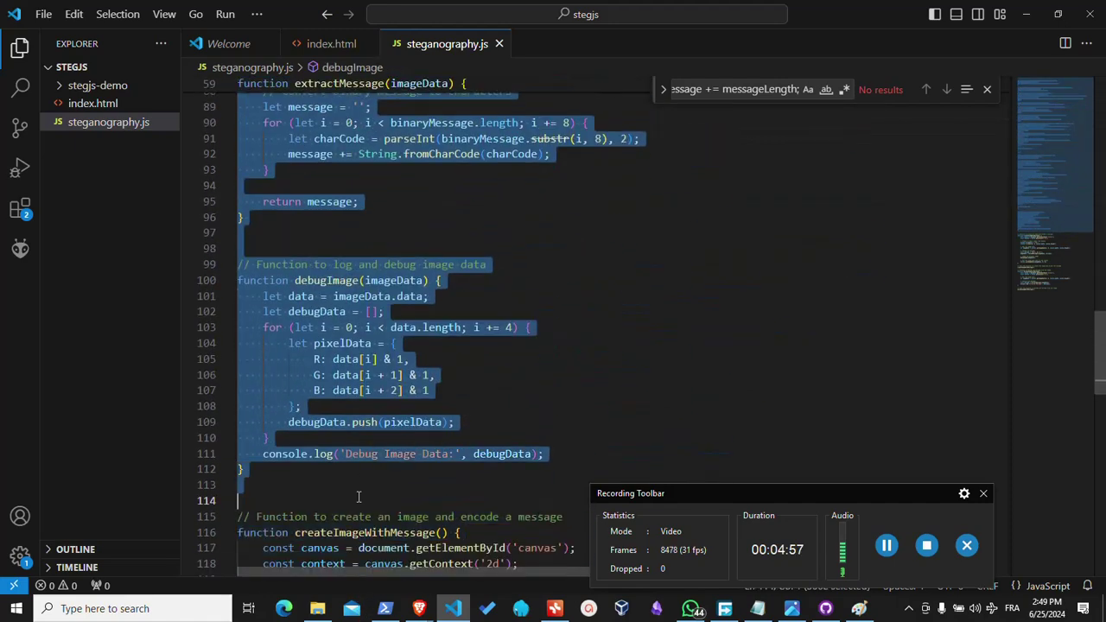
pyautogui.scroll(-3, 366, 468)
pyautogui.click(327, 323)
pyautogui.scroll(-3, 327, 324)
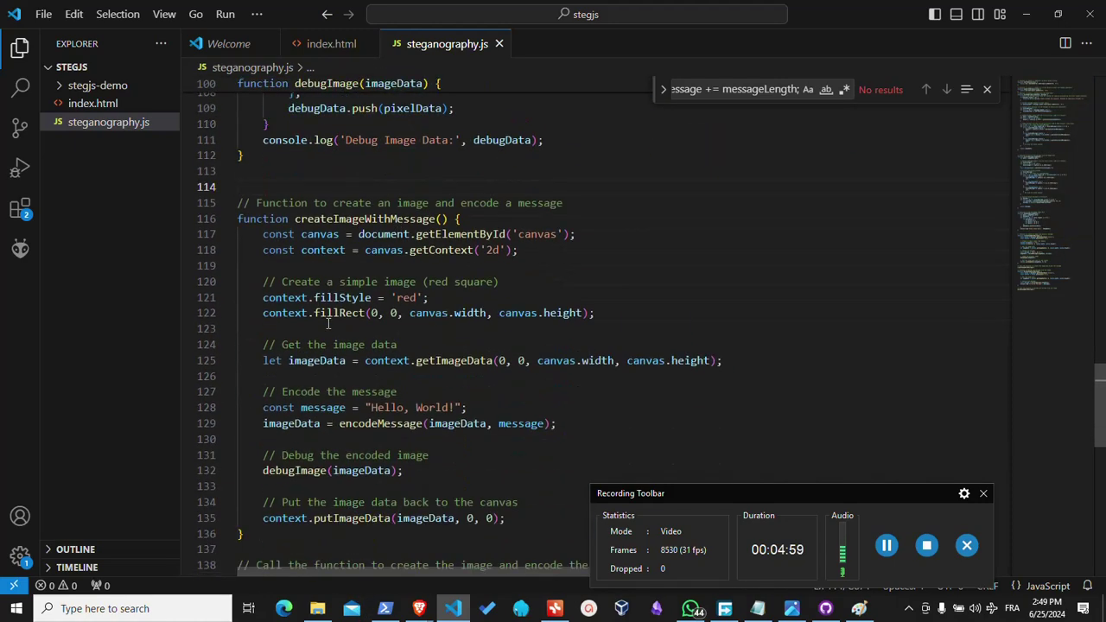
# Select the canvas id value in index.html.
pyautogui.click(95, 103)
pyautogui.click(376, 269)
pyautogui.doubleClick(358, 209)
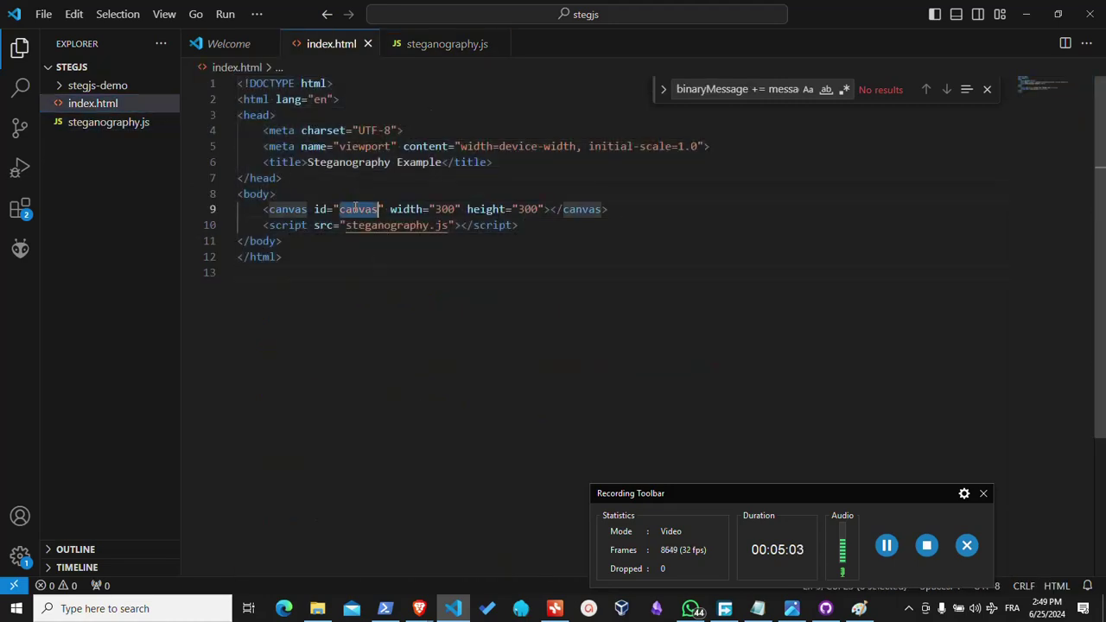
# Highlight createImageWithMessage on line 139 and decodeImageWithMessage, then return to the top of steganography.js.
pyautogui.click(108, 122)
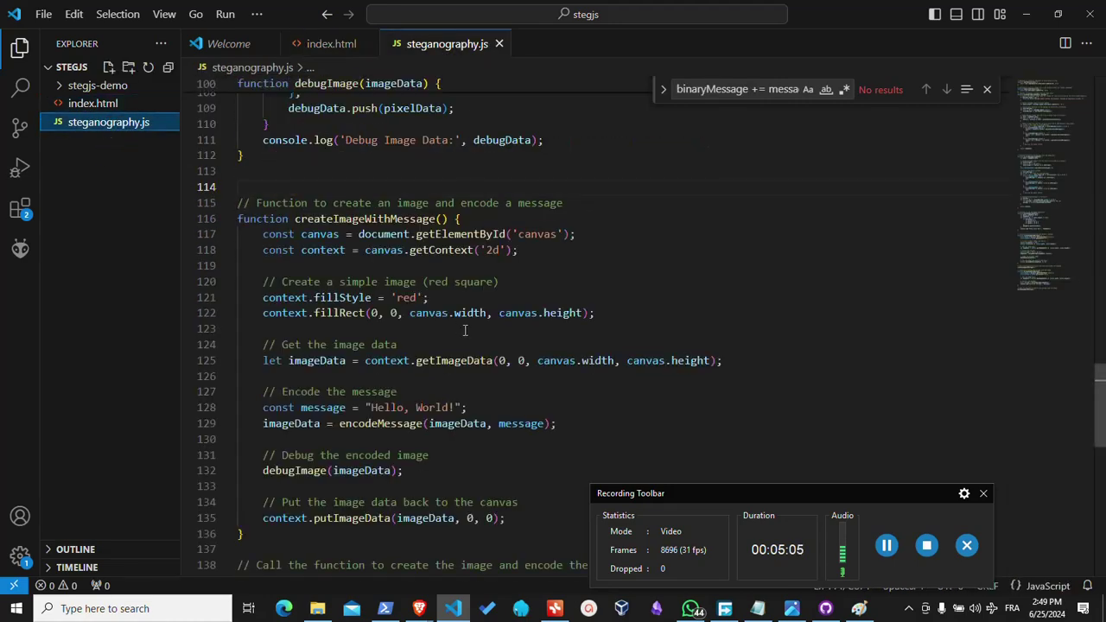
pyautogui.scroll(-3, 455, 316)
pyautogui.scroll(-3, 455, 316)
pyautogui.scroll(-1, 456, 315)
pyautogui.scroll(2, 455, 315)
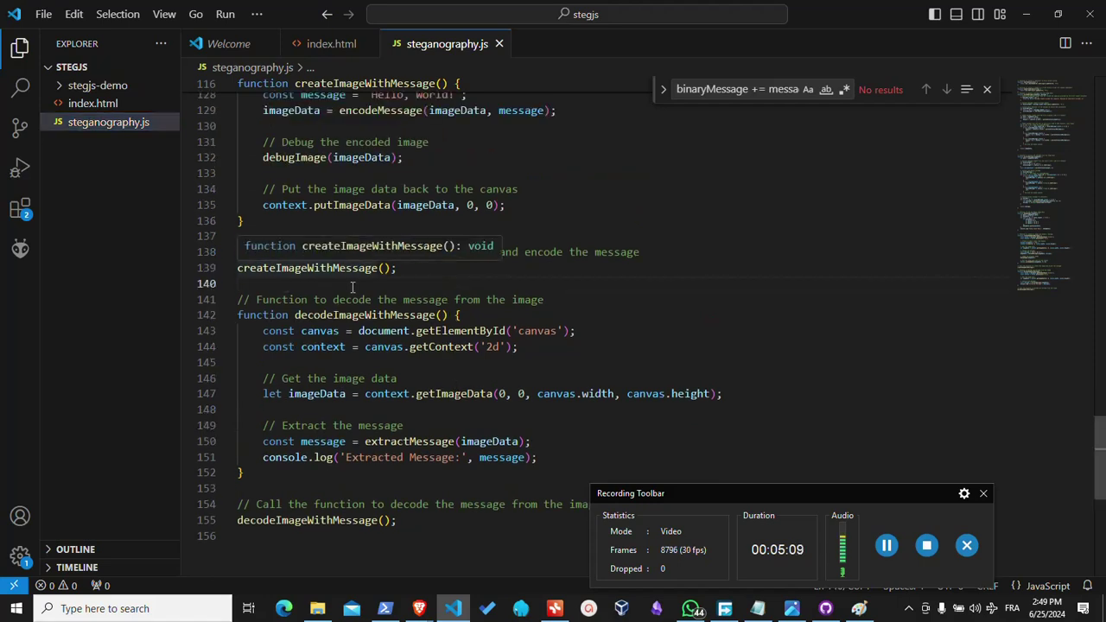
pyautogui.doubleClick(276, 270)
pyautogui.scroll(-2, 267, 285)
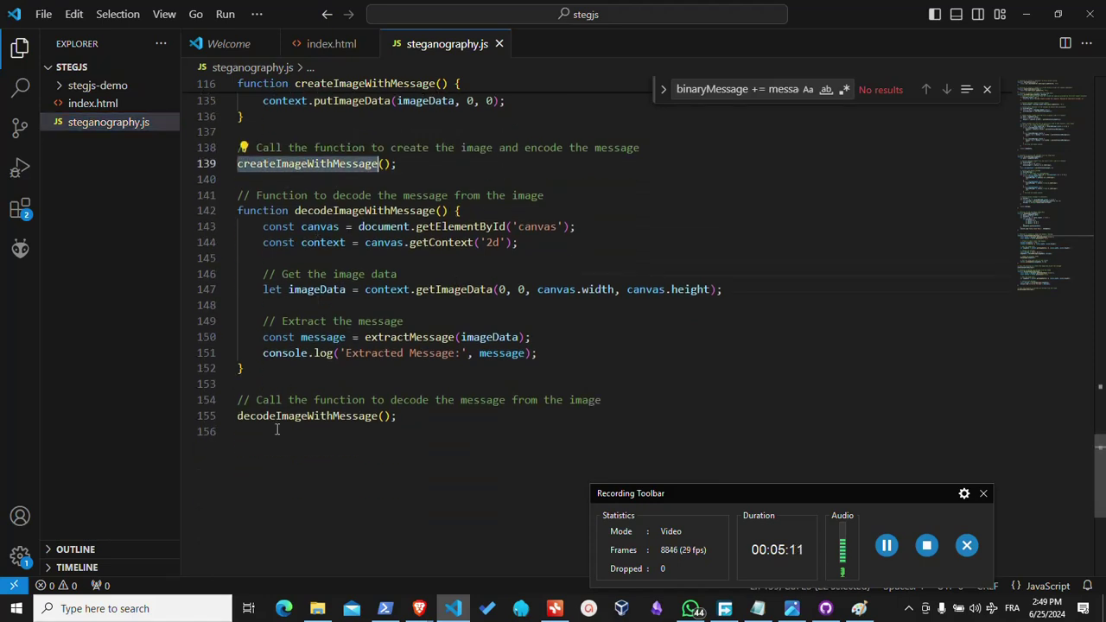
pyautogui.doubleClick(305, 416)
pyautogui.scroll(5, 706, 216)
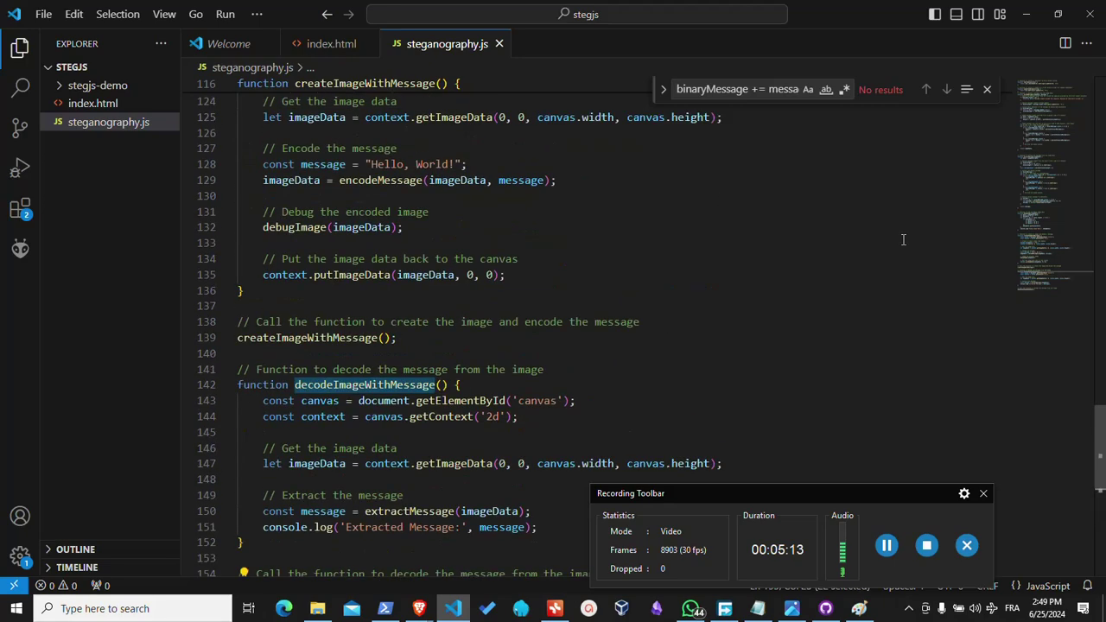
pyautogui.moveTo(1047, 270); pyautogui.dragTo(1061, 93)
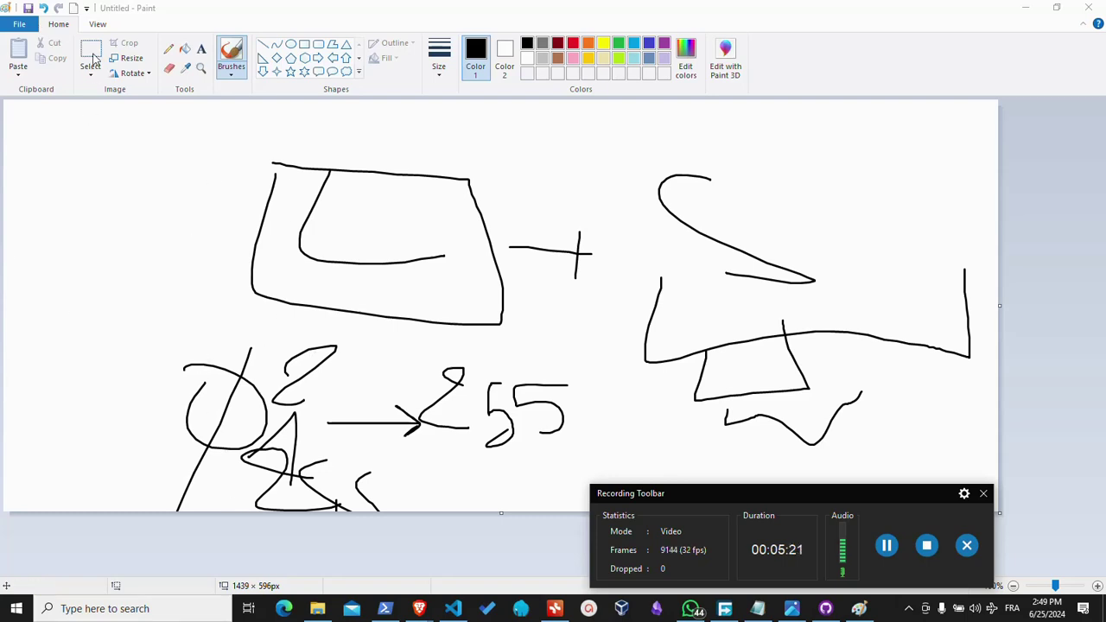
# Undo the six most recent strokes, leaving the Paint canvas blank.
pyautogui.click(47, 8)
pyautogui.click(47, 8)
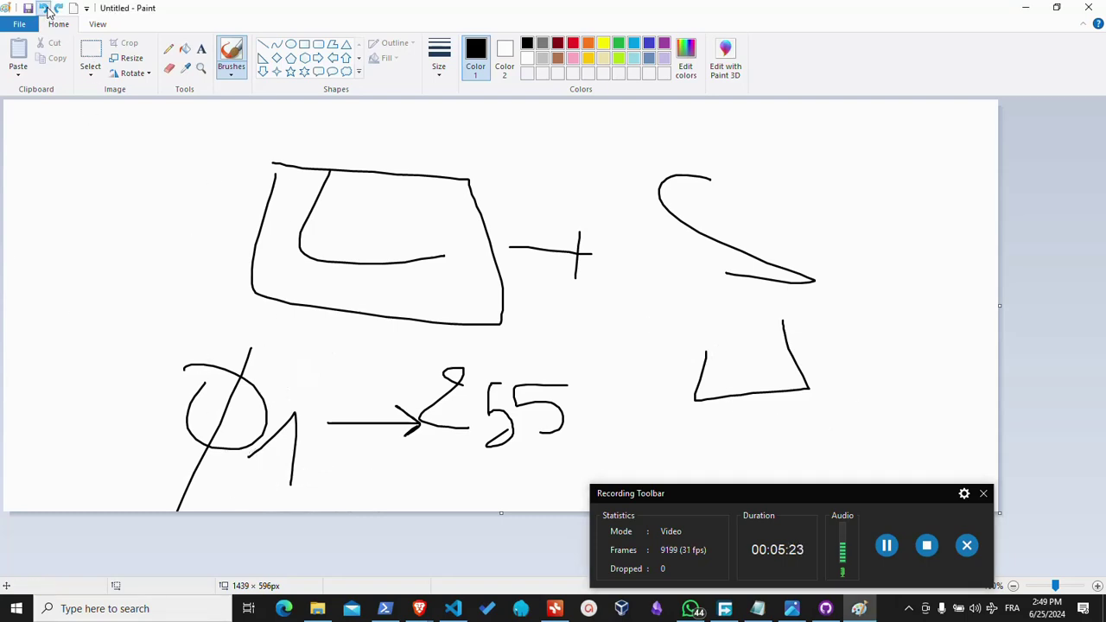
pyautogui.click(47, 7)
pyautogui.click(46, 8)
pyautogui.click(47, 8)
pyautogui.click(47, 8)
pyautogui.click(47, 8)
pyautogui.click(46, 7)
pyautogui.click(47, 7)
pyautogui.click(47, 8)
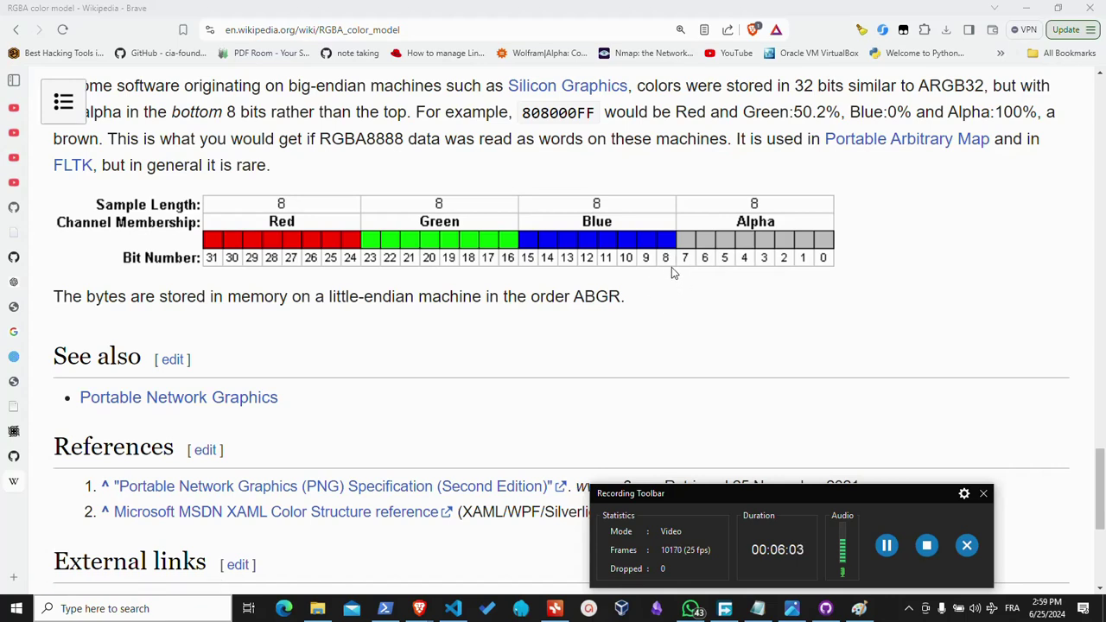
# Search 'a to binary' in a new tab and select the word binary in the query.
pyautogui.click(424, 31)
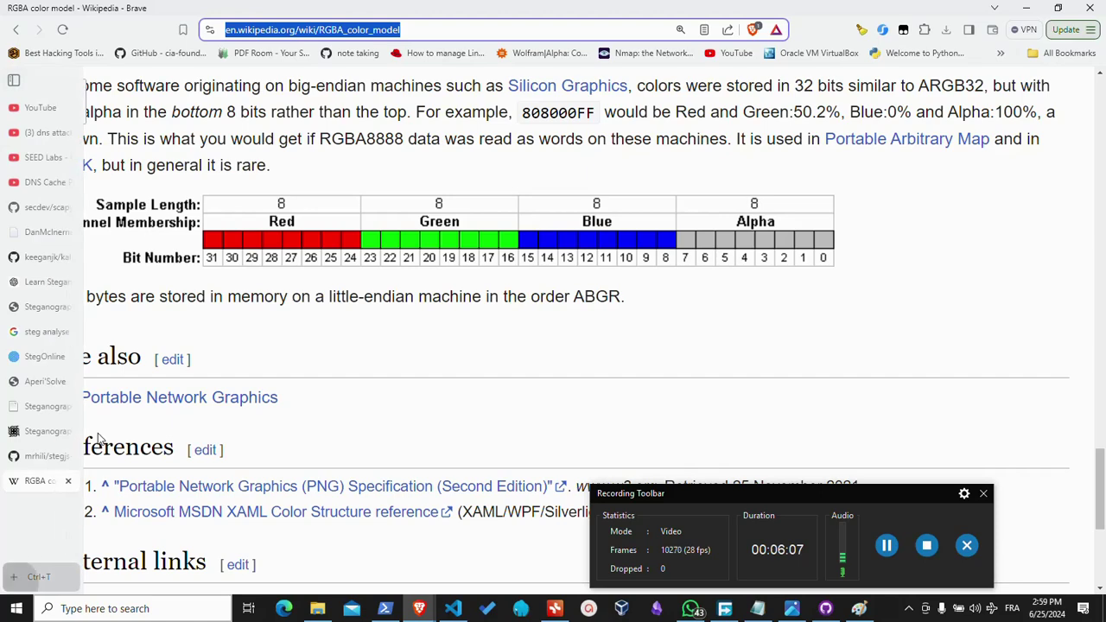
pyautogui.click(13, 576)
pyautogui.click(246, 36)
pyautogui.write('65')
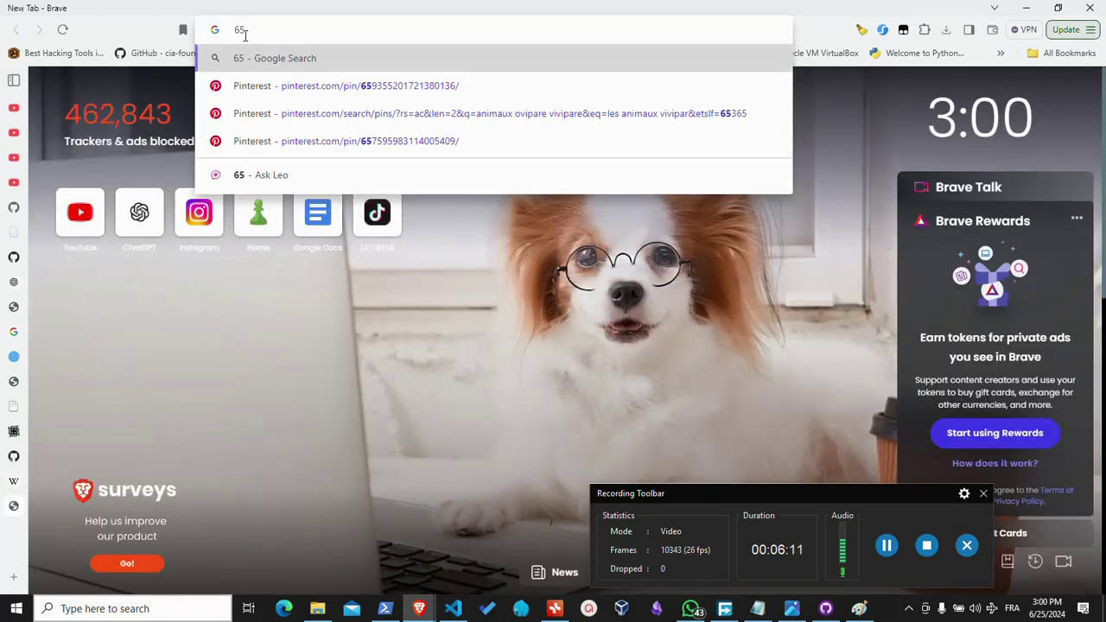
pyautogui.press('Escape')
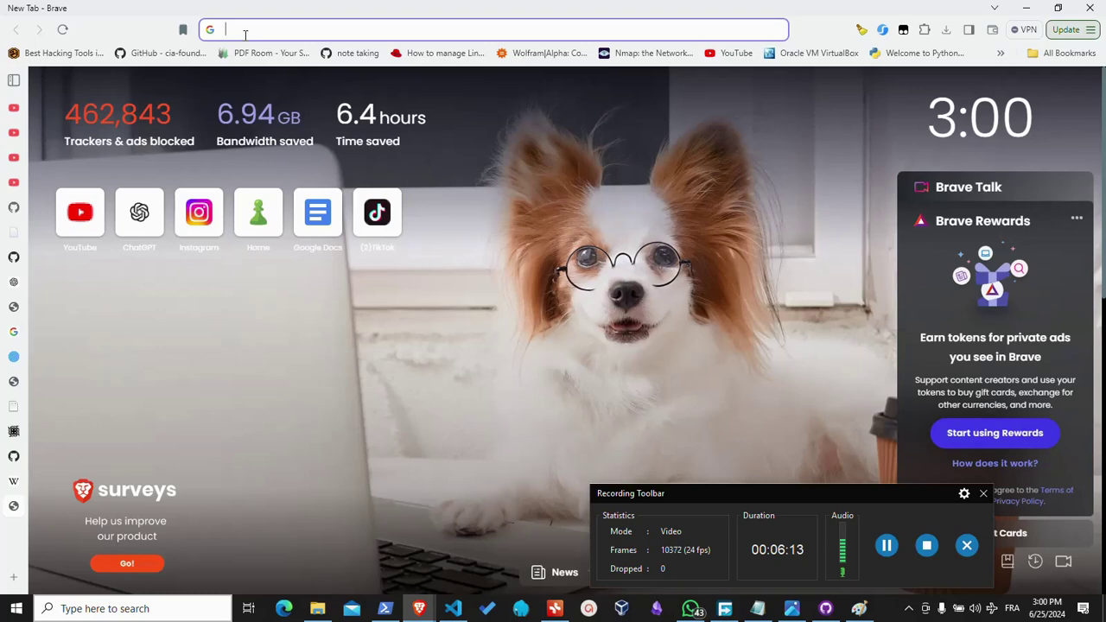
pyautogui.write('a to')
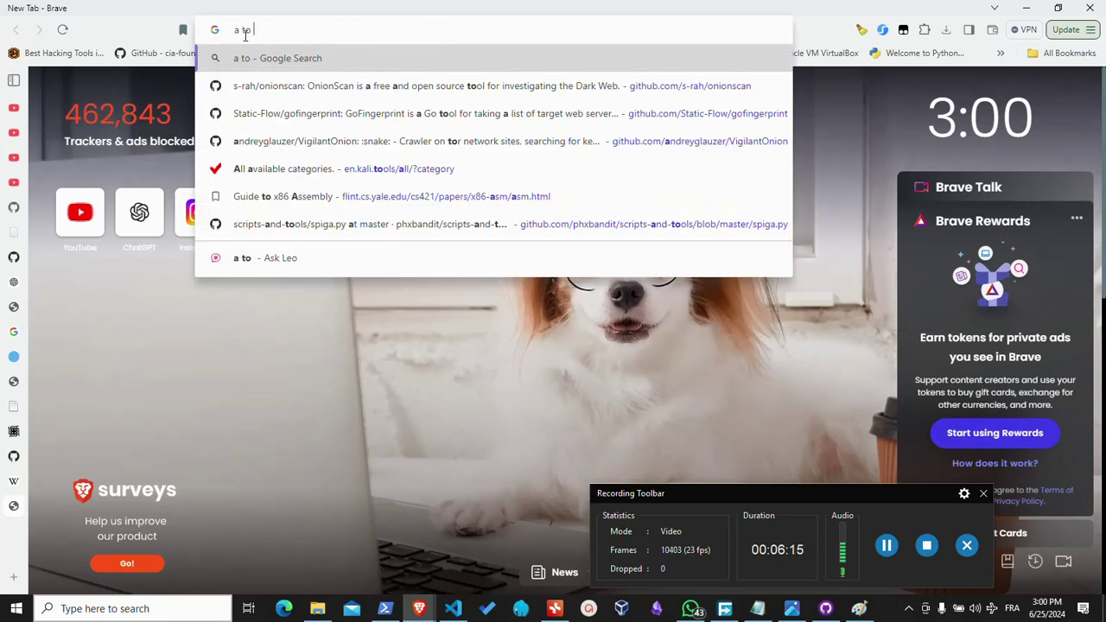
pyautogui.write(' binary')
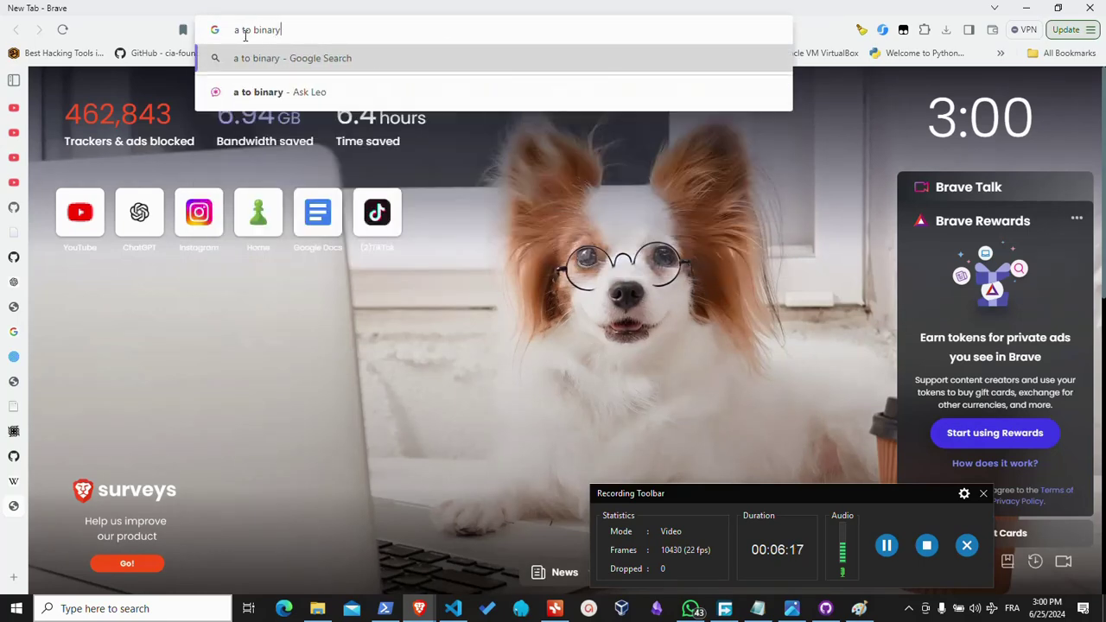
pyautogui.press('Return')
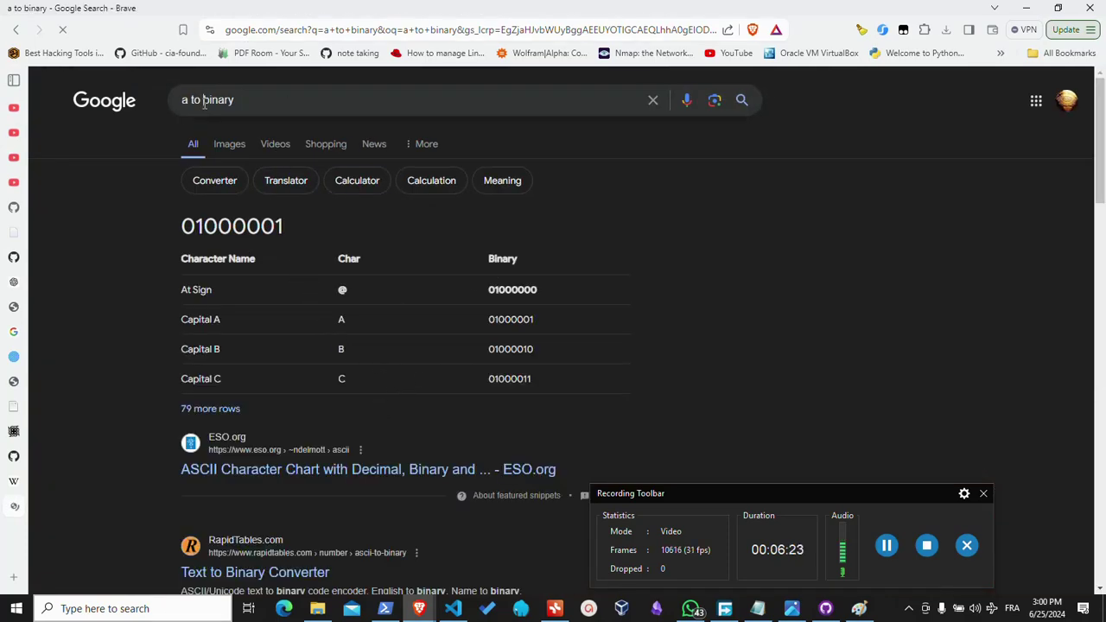
pyautogui.moveTo(204, 103); pyautogui.dragTo(249, 104)
# Search 'a to decimal' and highlight 65 in the expanded decimal-value answer.
pyautogui.write('de')
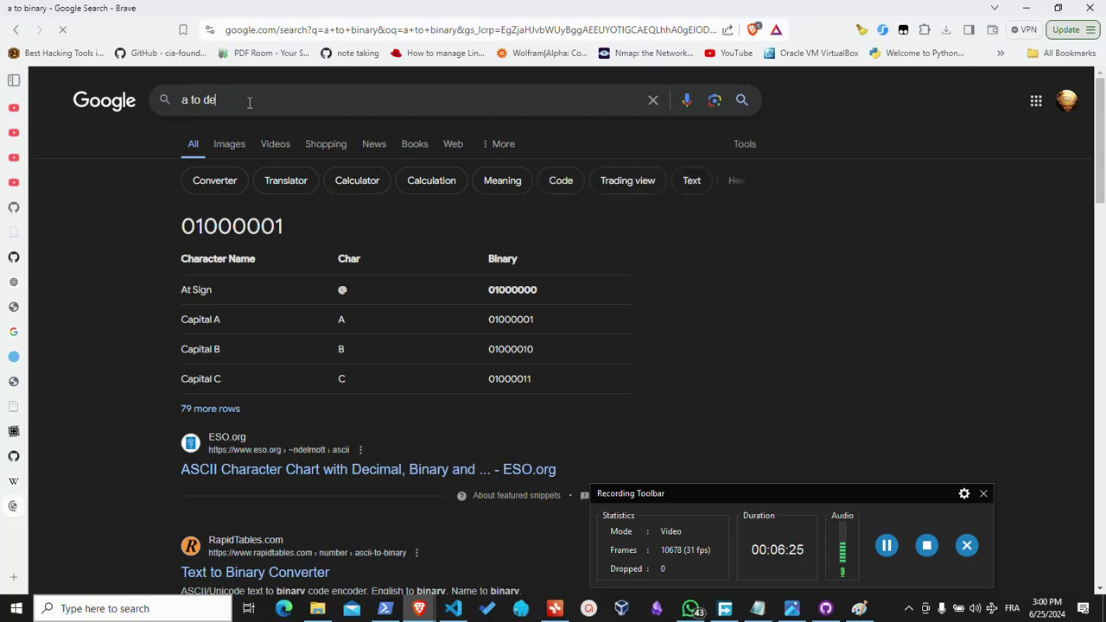
pyautogui.write('cimal')
pyautogui.press('Return')
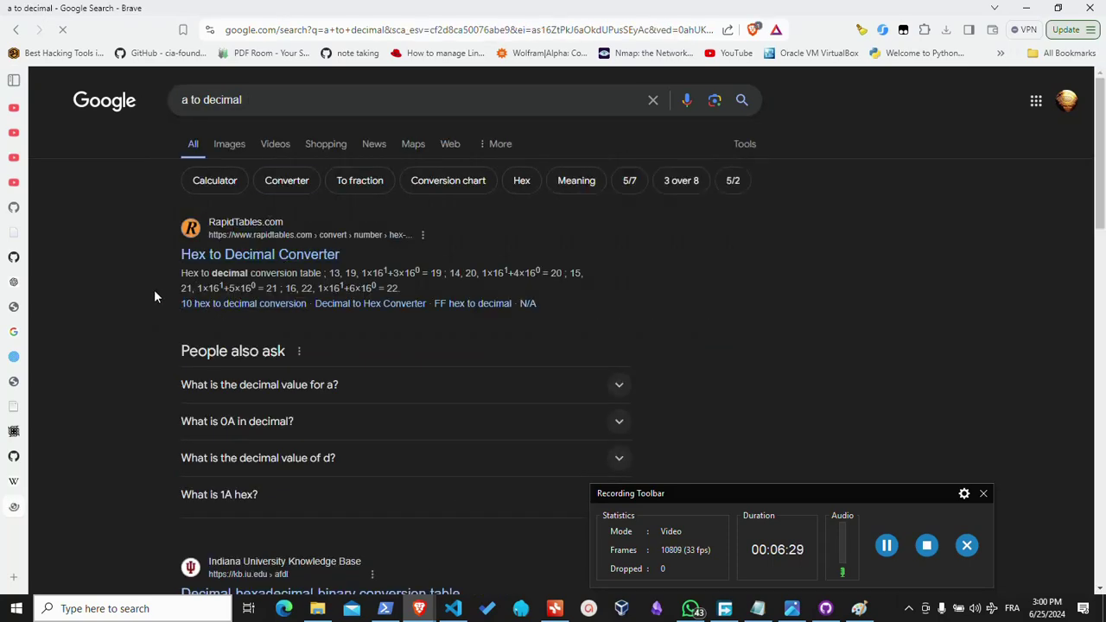
pyautogui.scroll(-3, 216, 311)
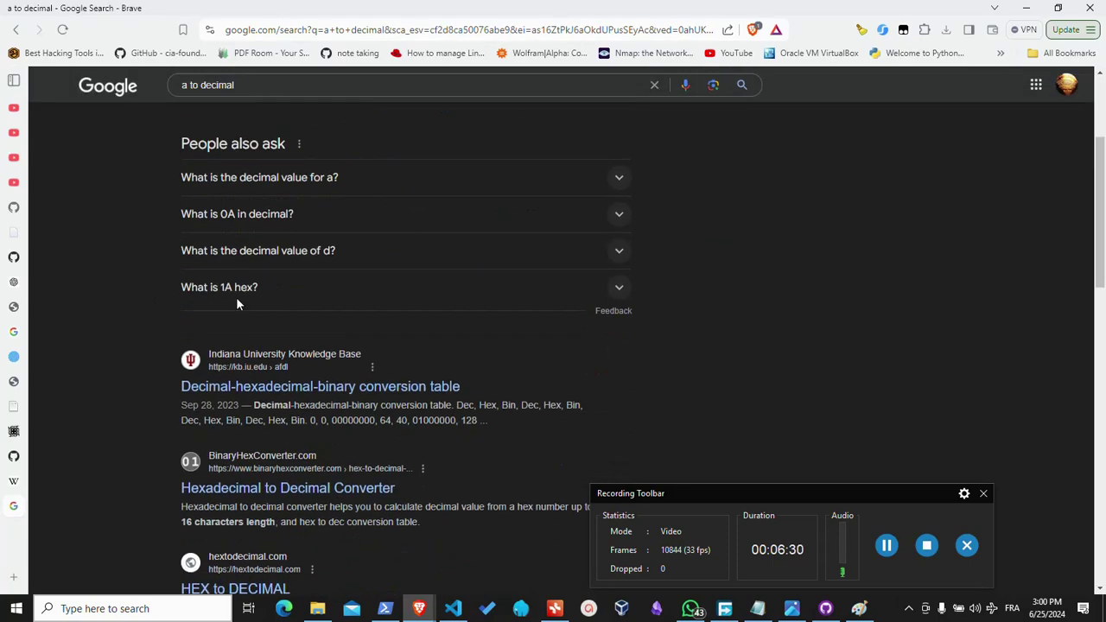
pyautogui.click(617, 186)
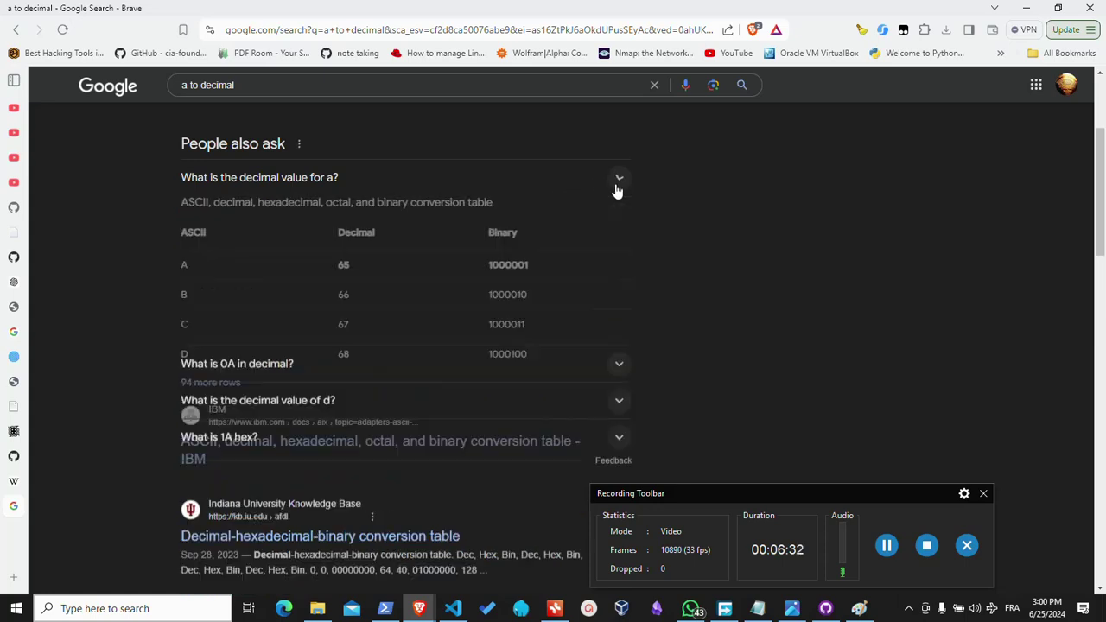
pyautogui.doubleClick(350, 265)
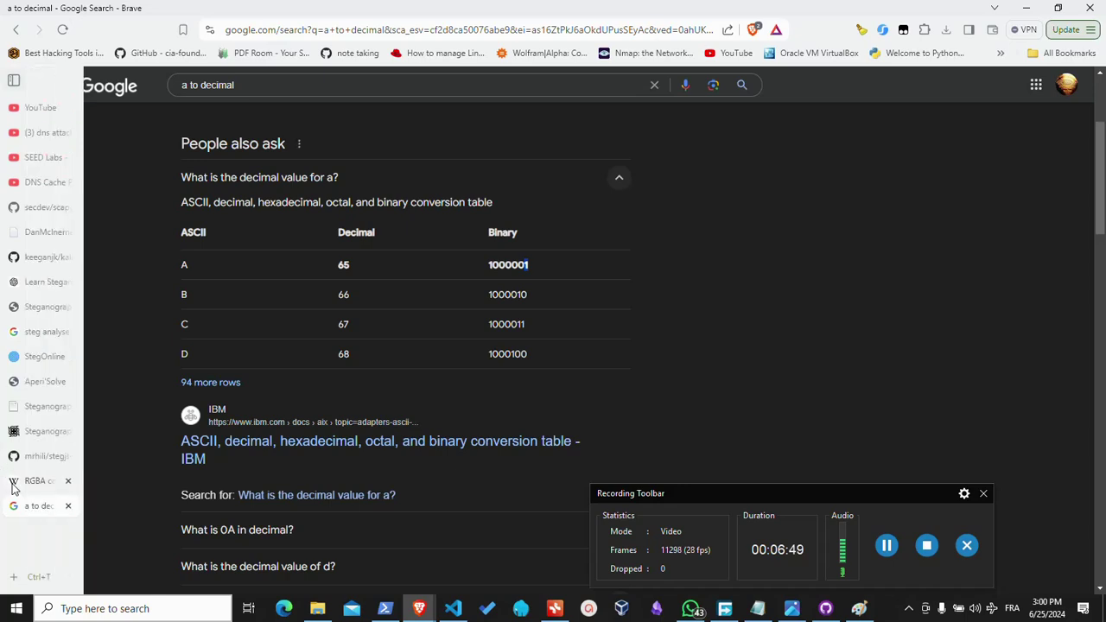
pyautogui.click(13, 486)
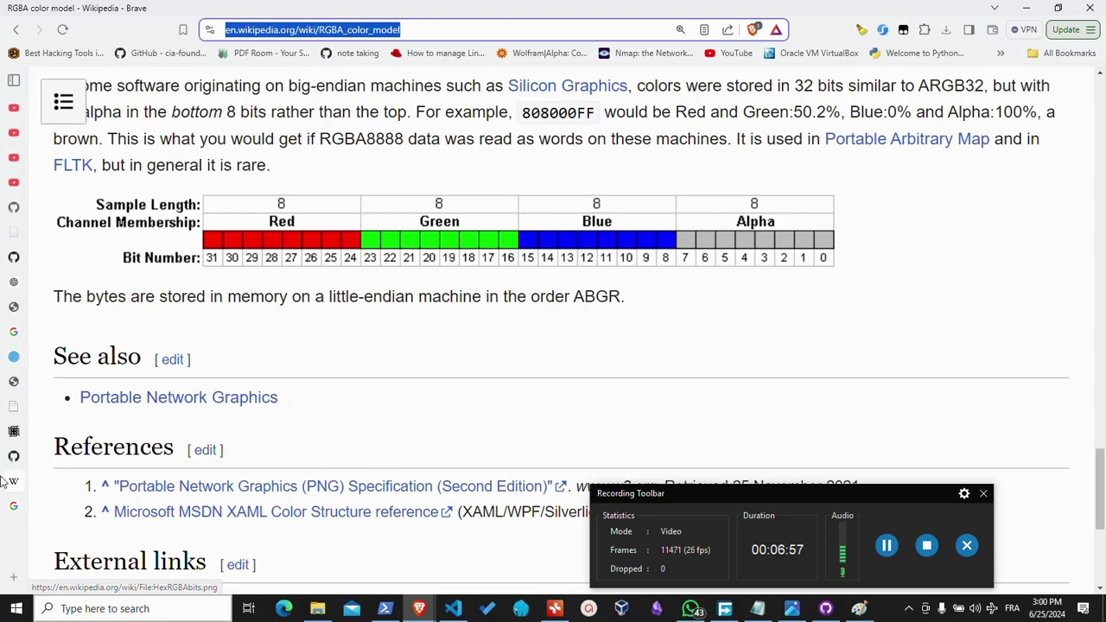
pyautogui.click(13, 506)
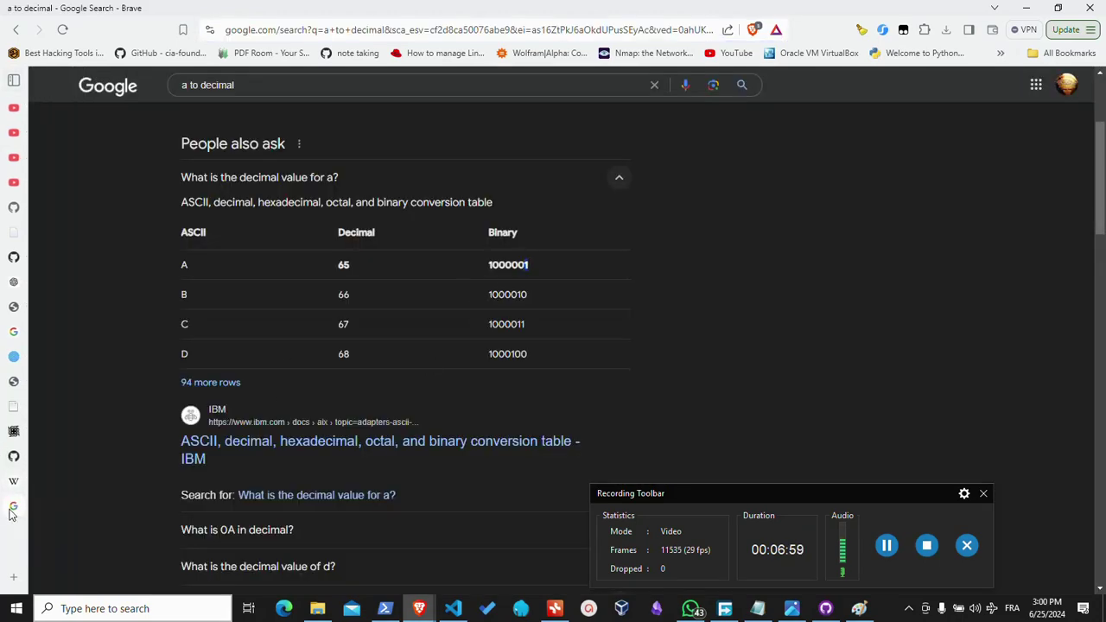
pyautogui.click(14, 482)
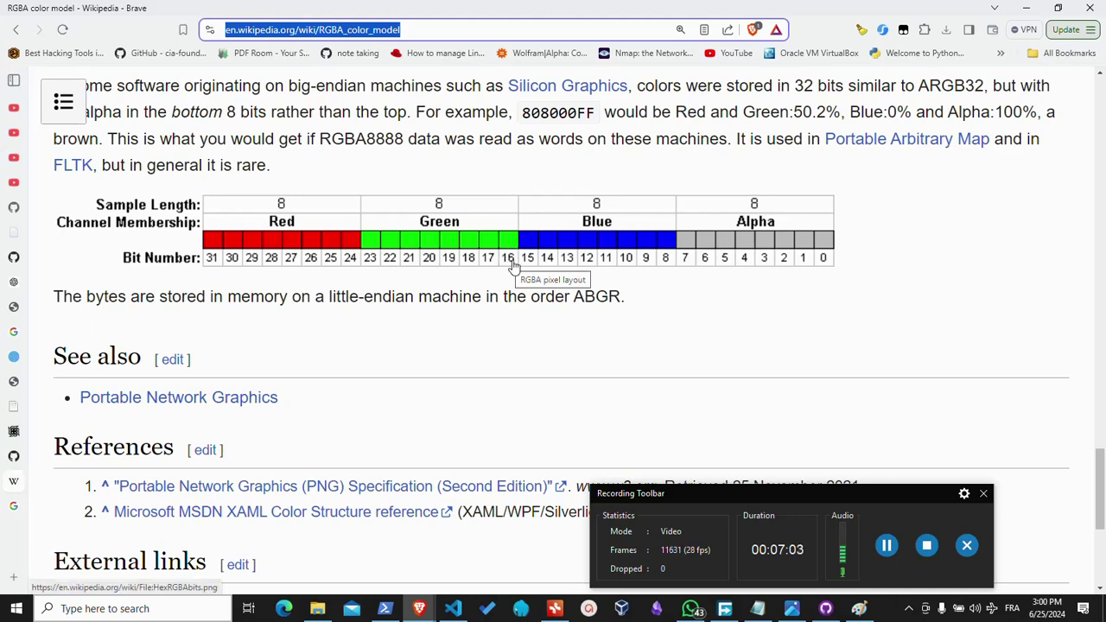
pyautogui.moveTo(13, 471)
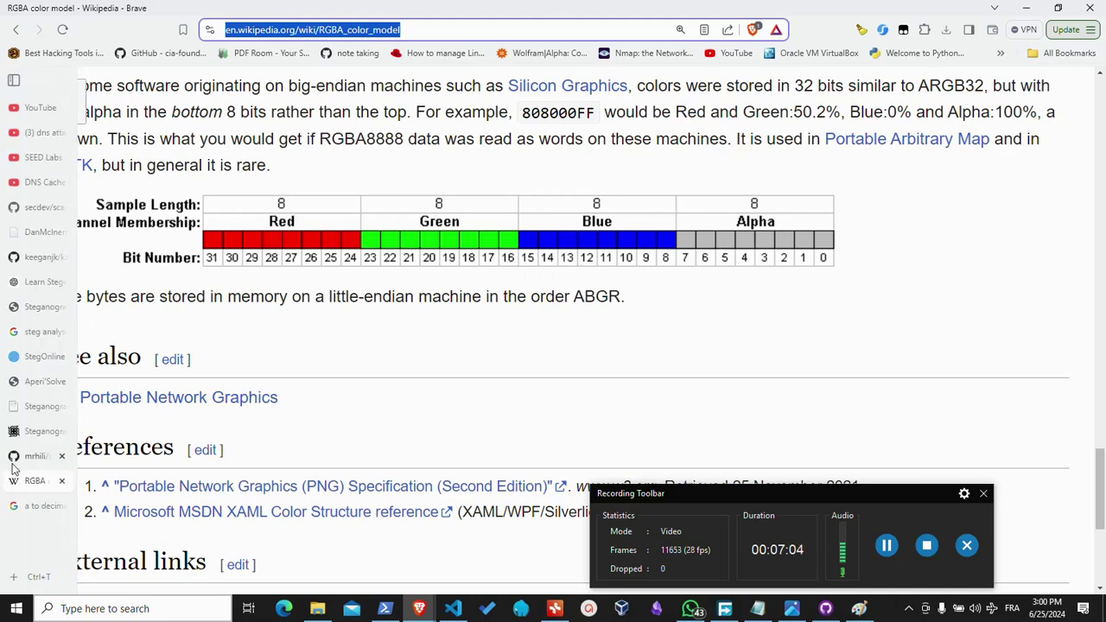
pyautogui.click(26, 505)
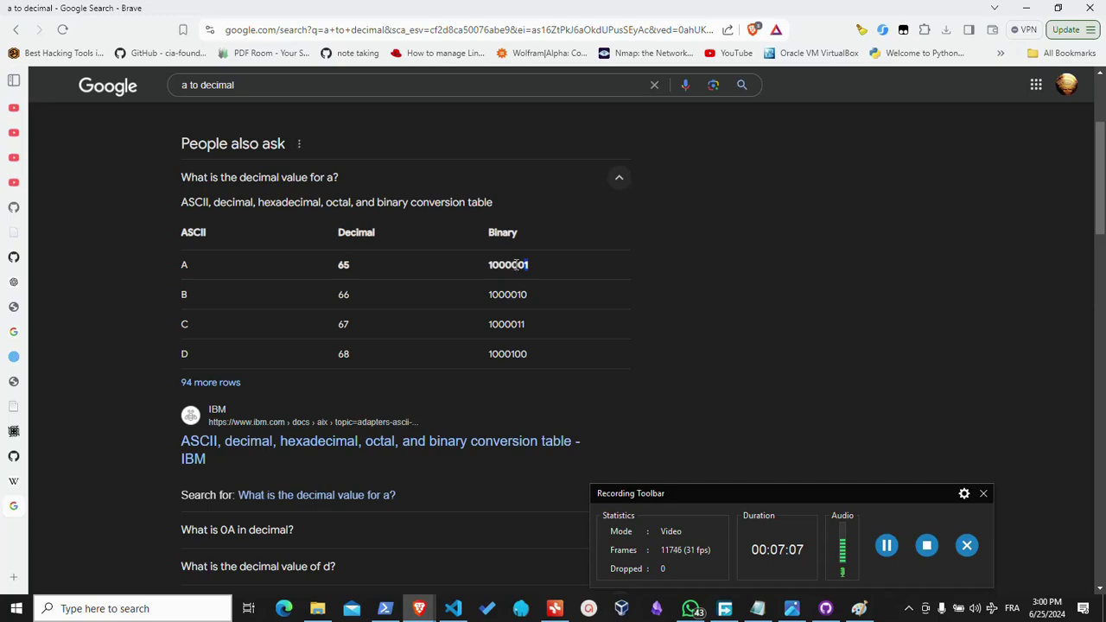
pyautogui.moveTo(14, 465)
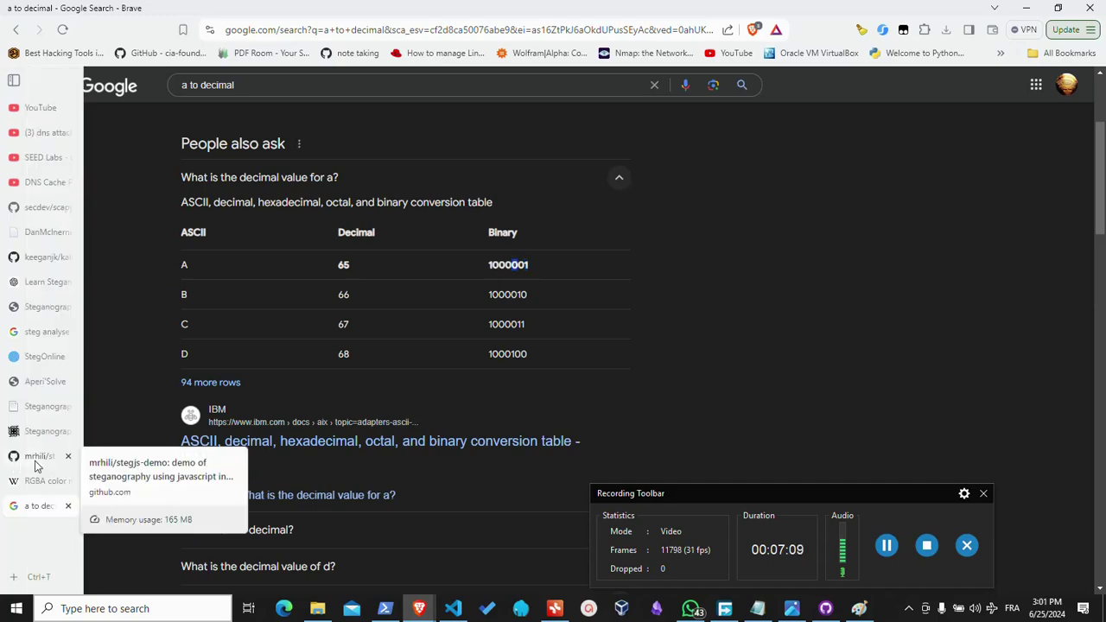
pyautogui.click(38, 432)
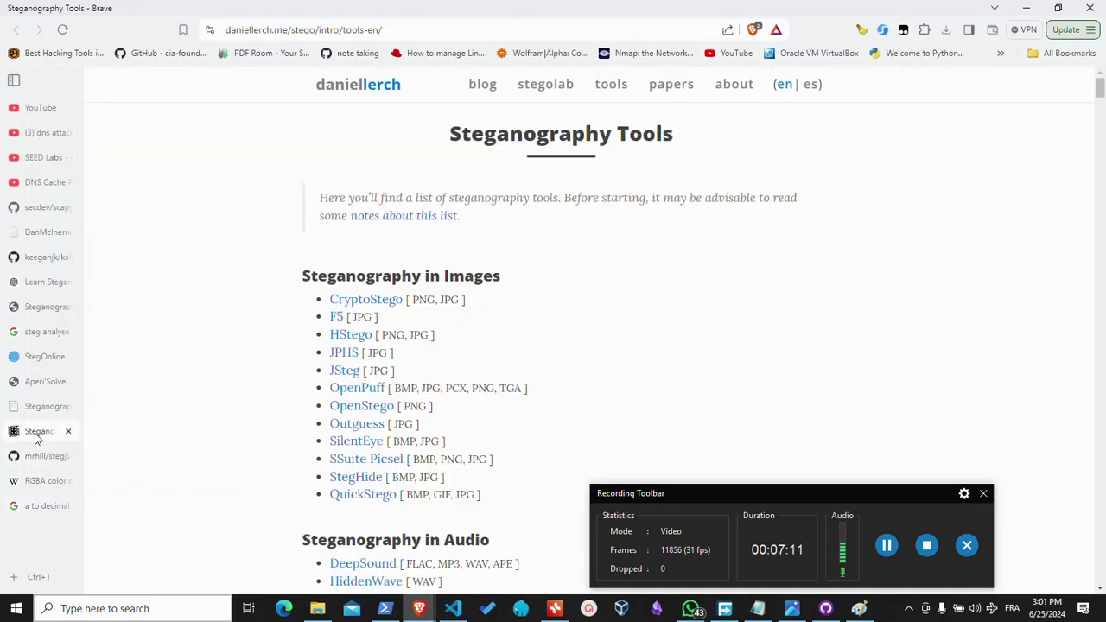
pyautogui.click(37, 489)
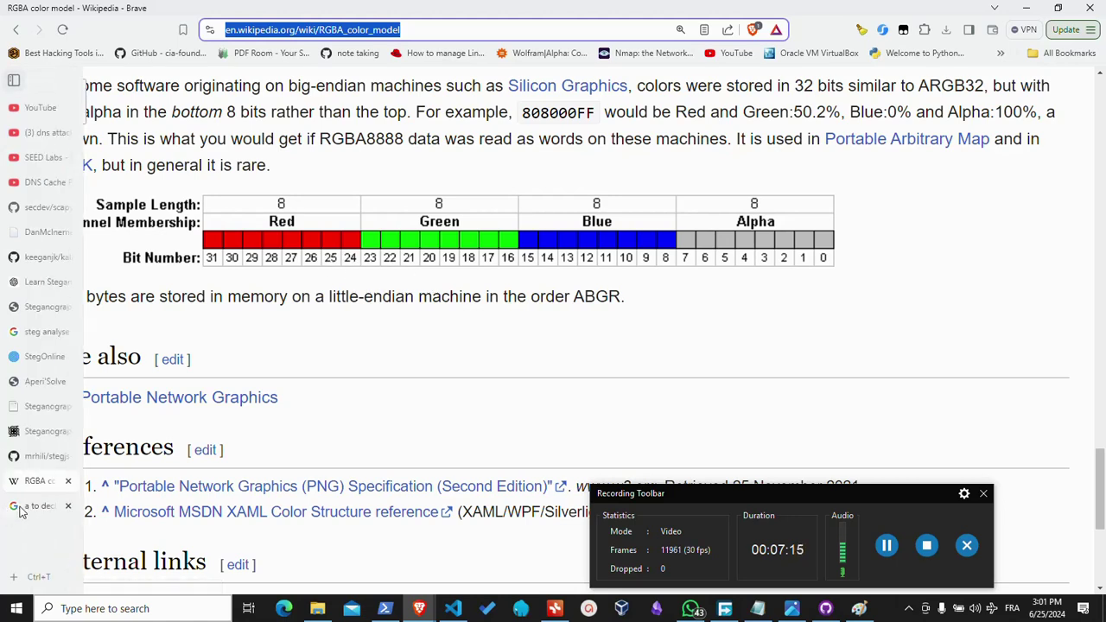
pyautogui.click(38, 514)
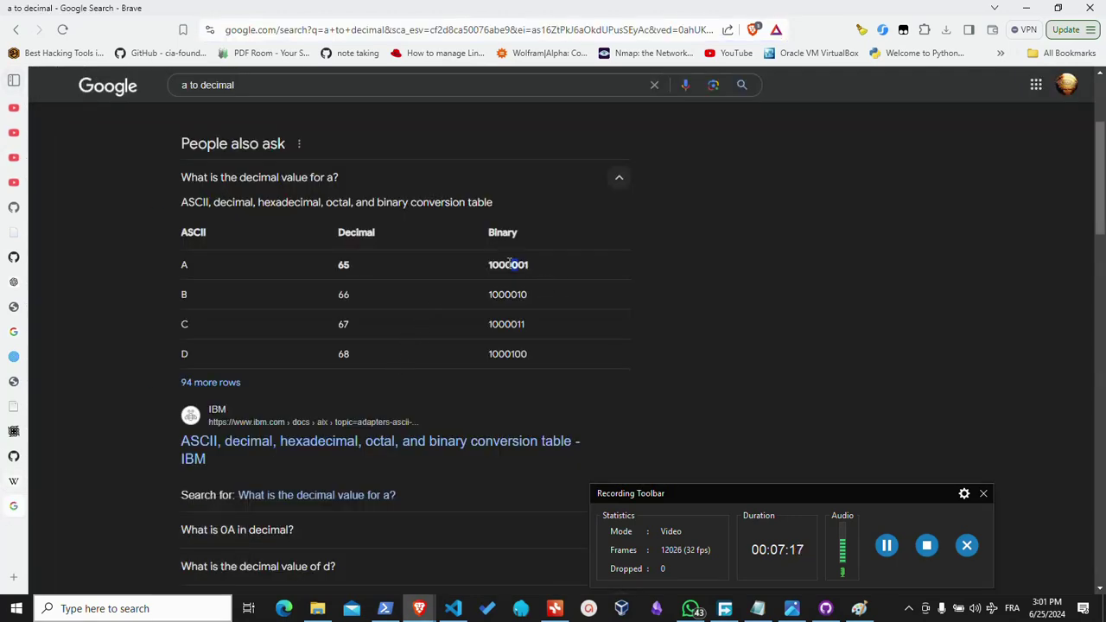
pyautogui.moveTo(10, 470)
pyautogui.click(34, 486)
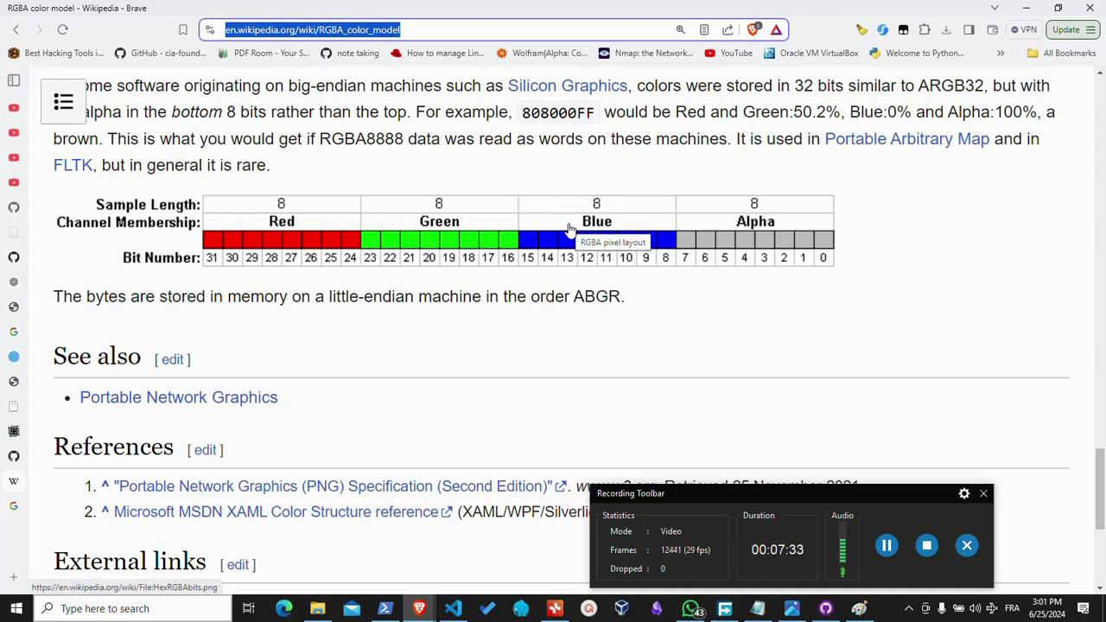
pyautogui.moveTo(17, 463)
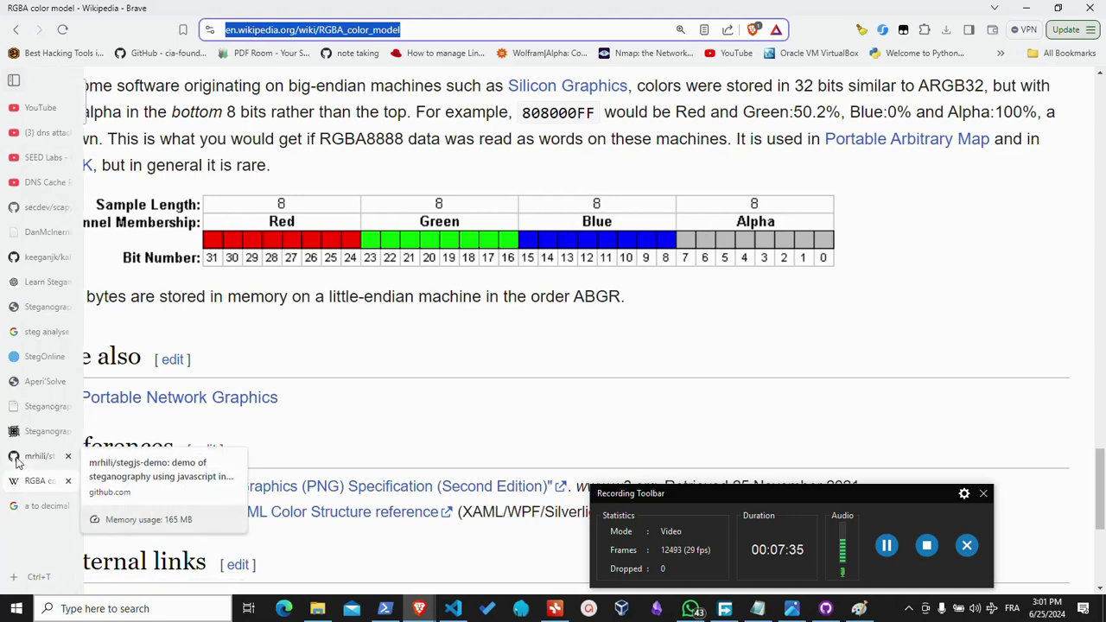
pyautogui.click(33, 506)
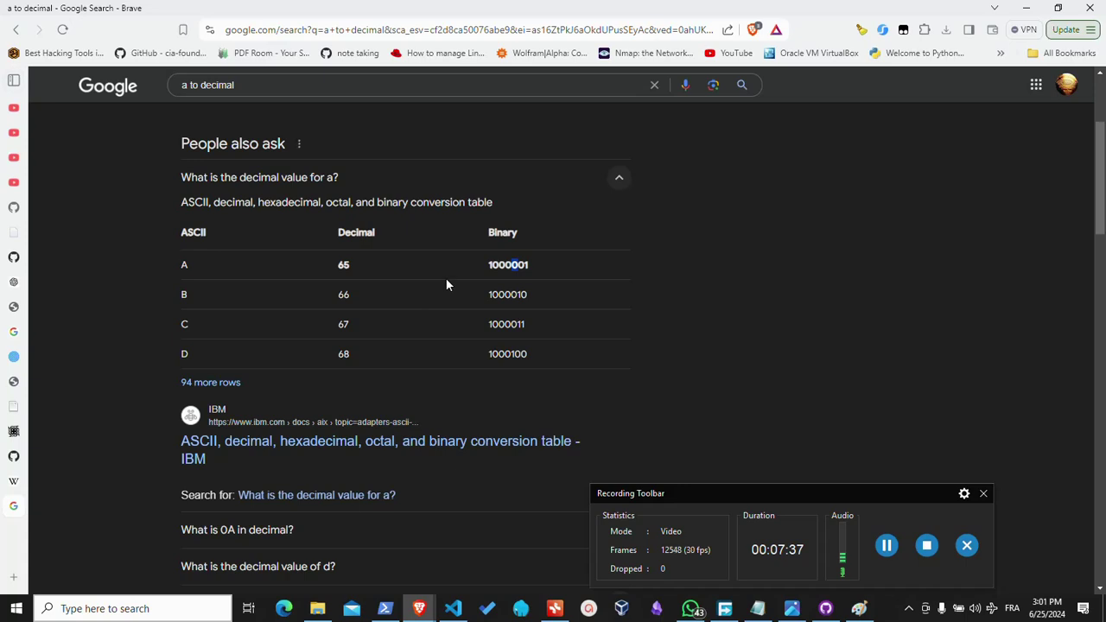